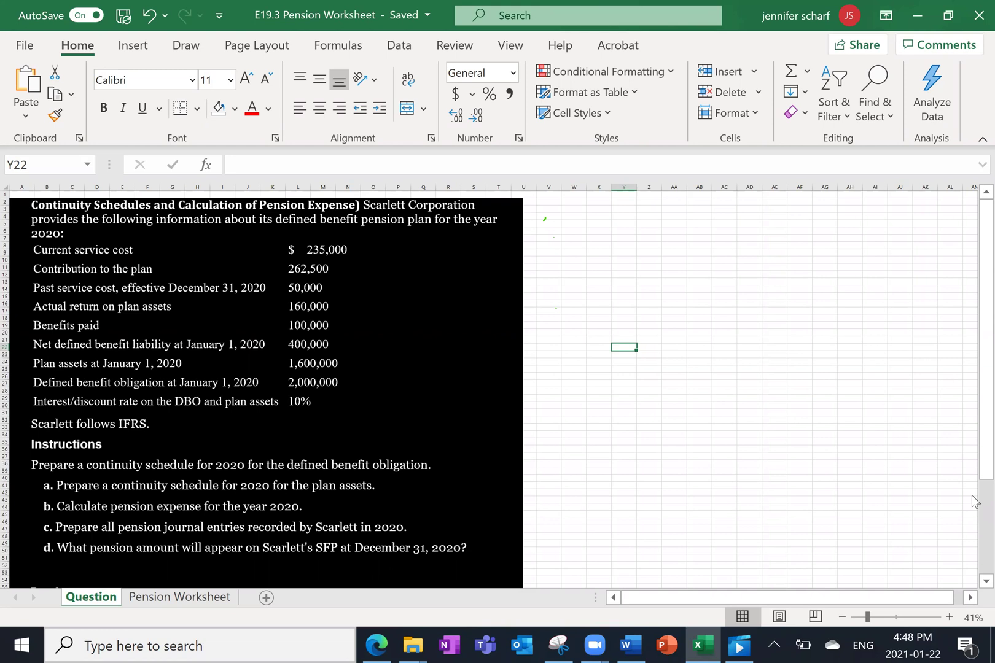
- Open the Pension Worksheet sheet and examine its Dr (Cr) note, General Ledger columns and Memo columns
mouse_move(886, 644)
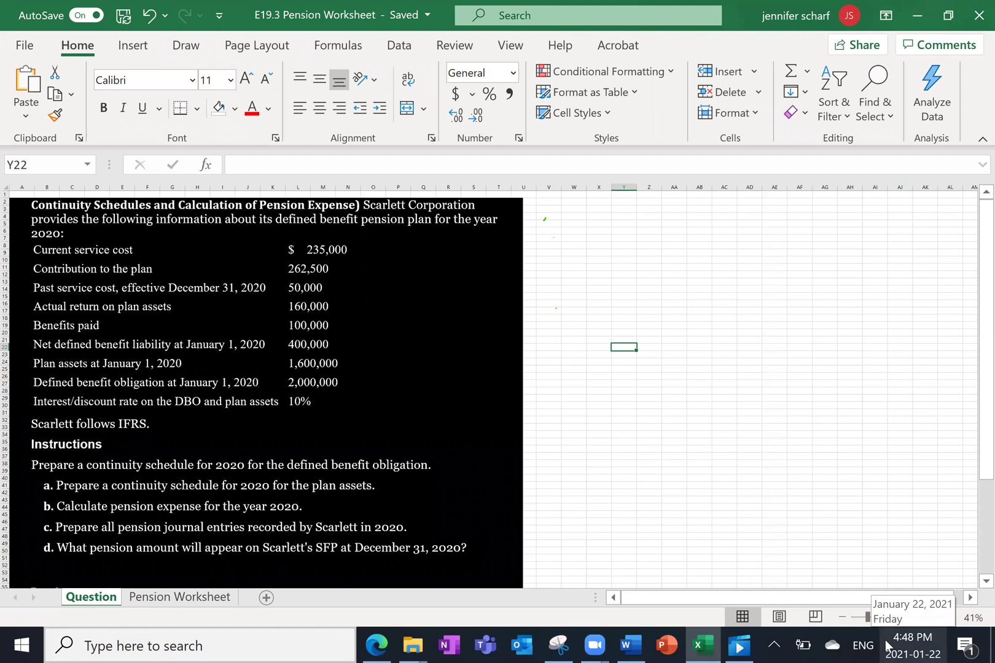
mouse_move(842, 643)
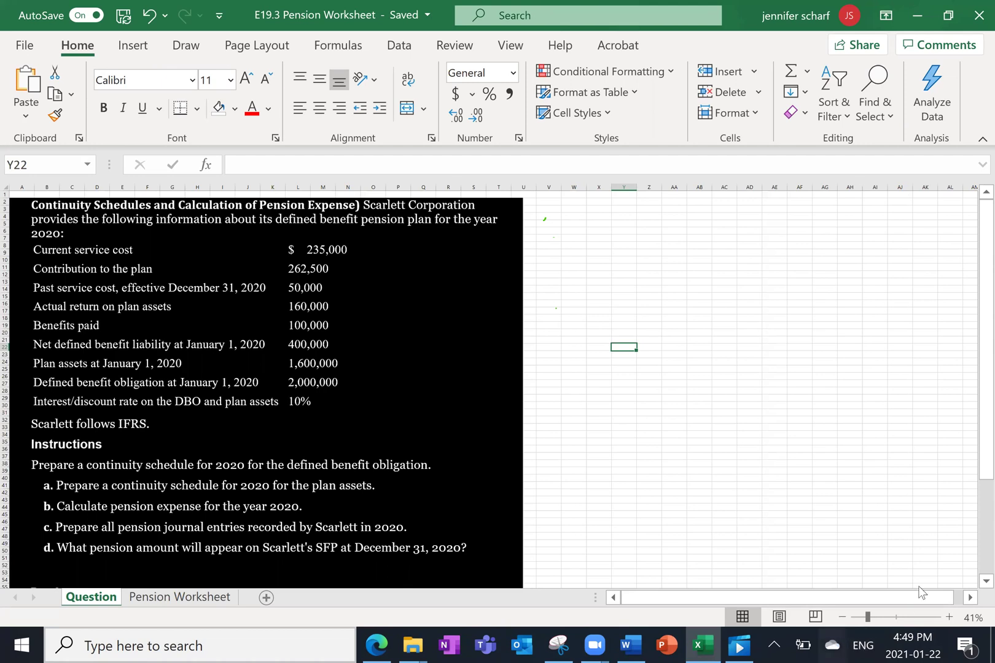
left_click(211, 602)
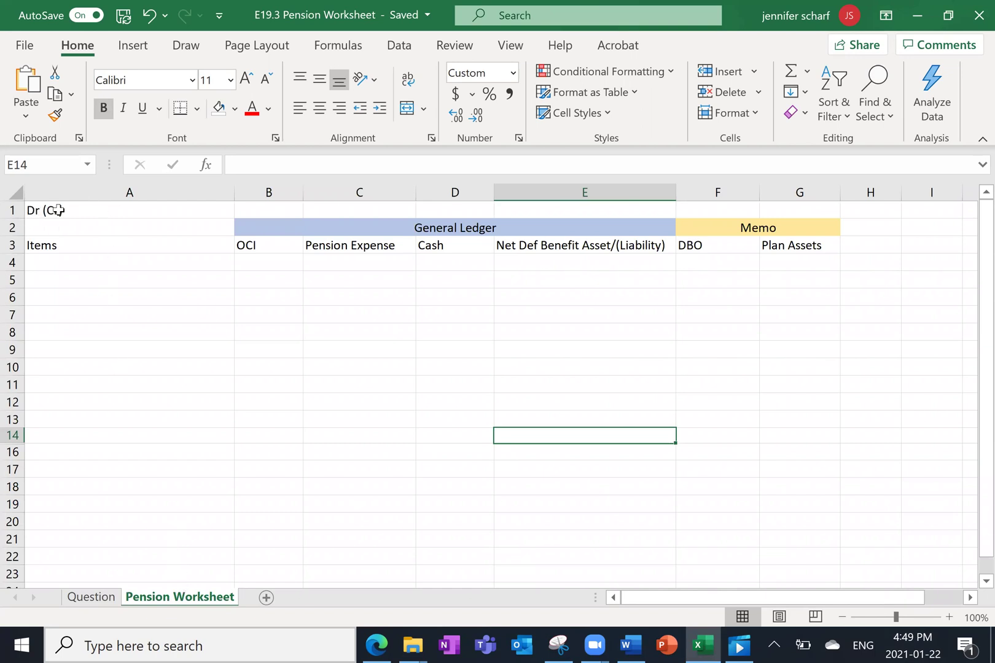
left_click(132, 214)
left_click_drag(360, 226, 399, 528)
left_click_drag(735, 225, 750, 533)
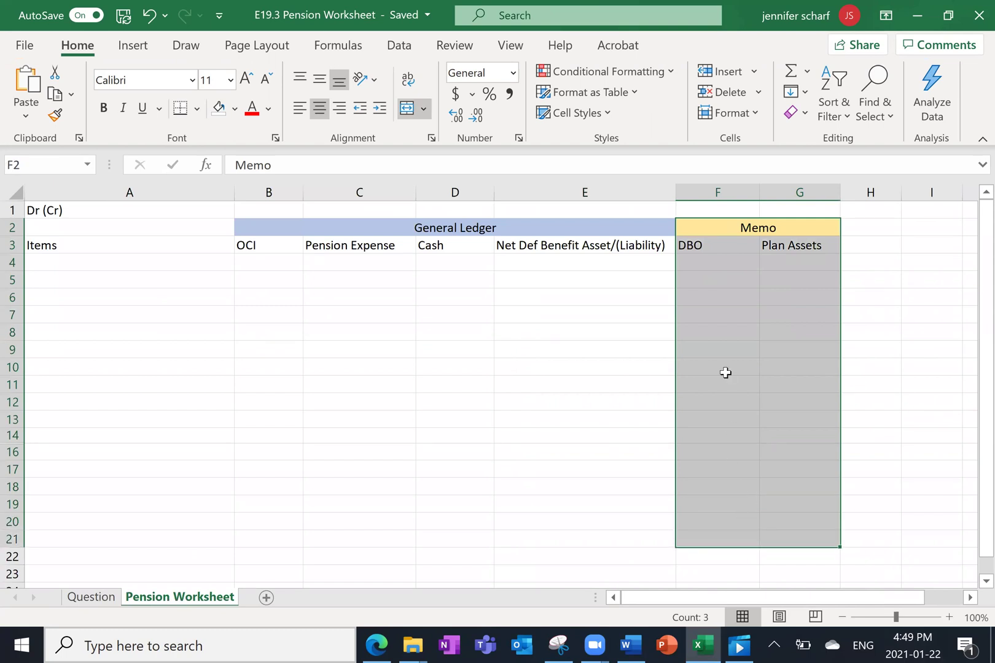
left_click(576, 192)
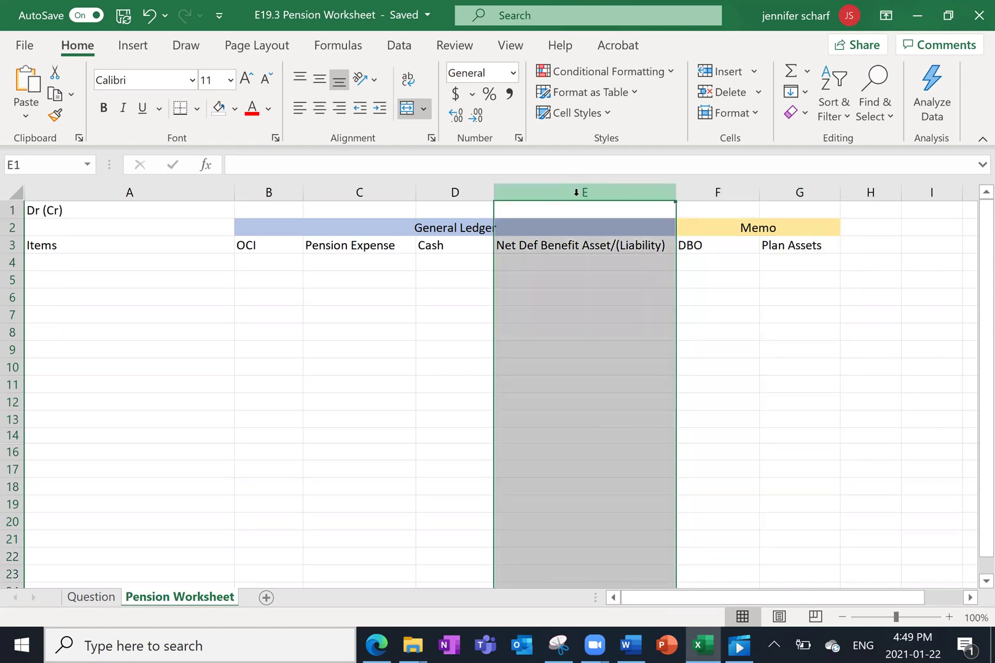
left_click_drag(725, 190, 768, 204)
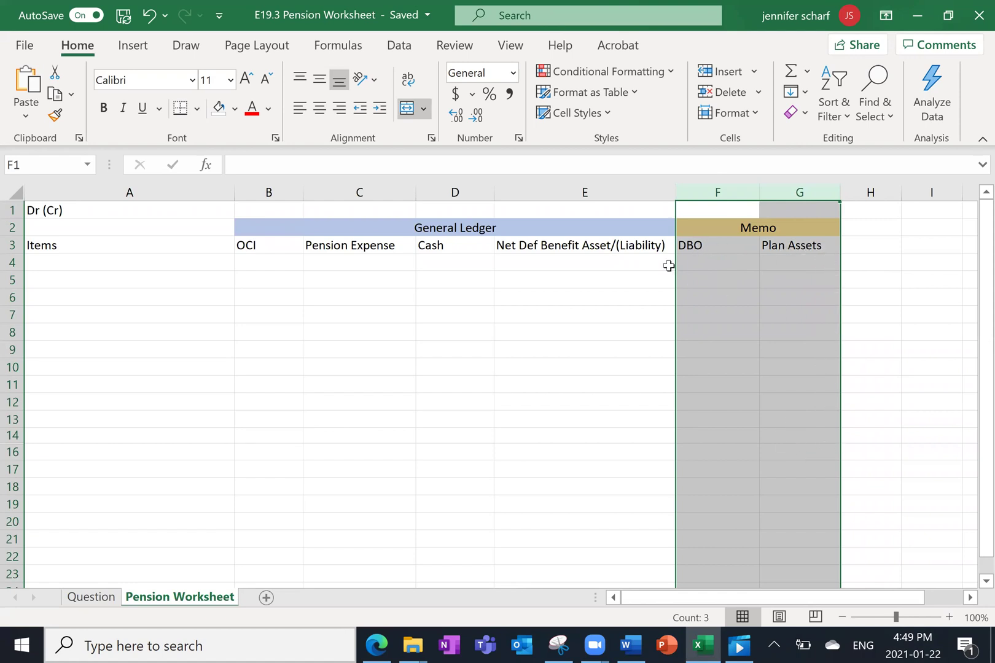
left_click(597, 195)
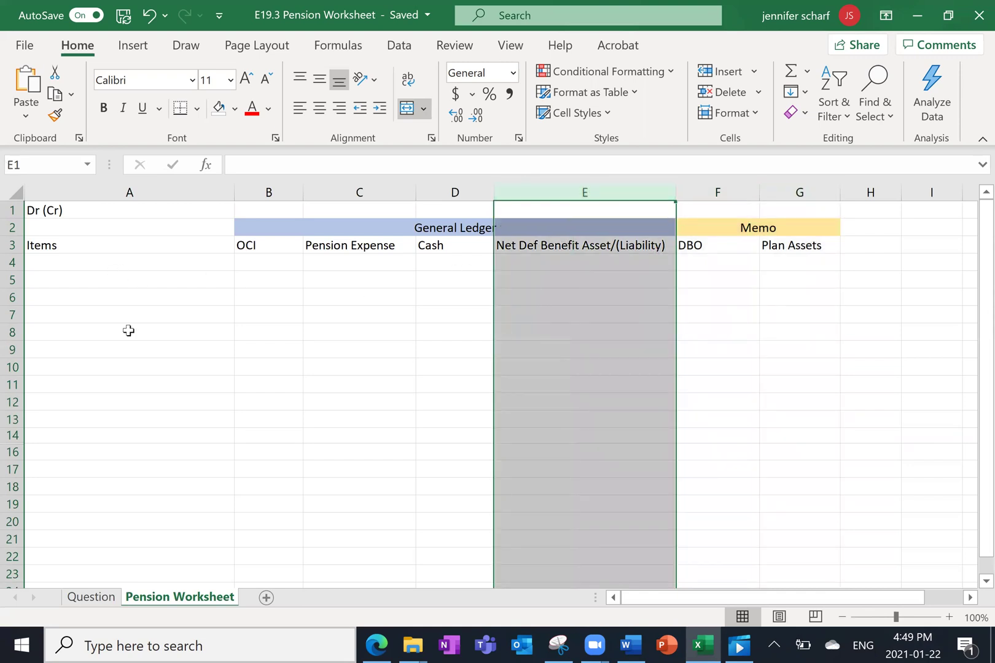
- Label the first item row in A4 as "Opening balance Jan 1, 2020"
left_click(159, 264)
type("Opening balna")
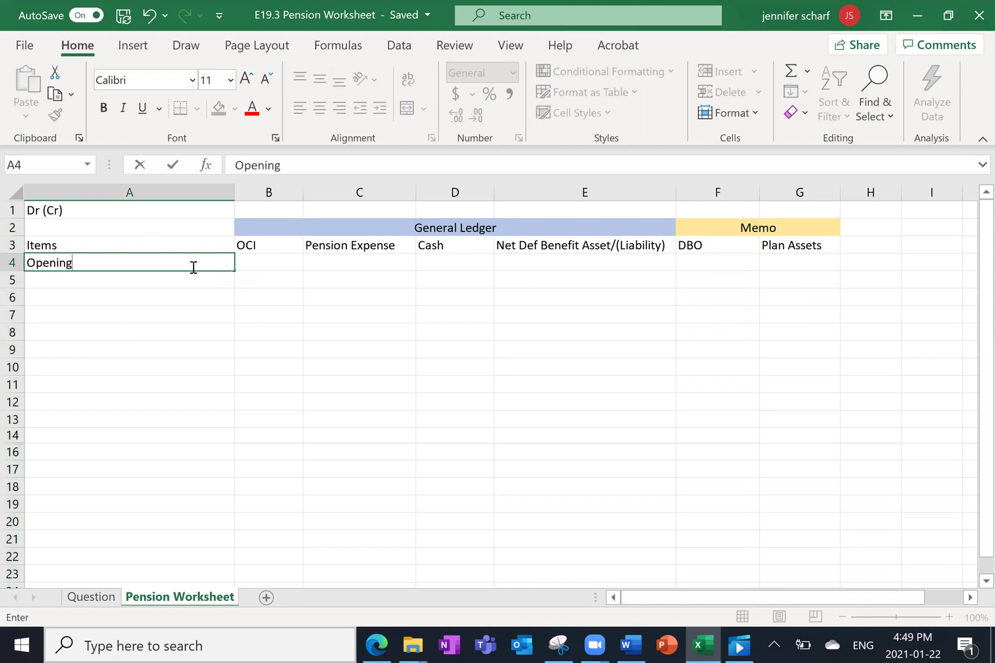
key("BackSpace")
key("BackSpace")
type("ance Jn")
key("BackSpace")
type("an 1, 2020")
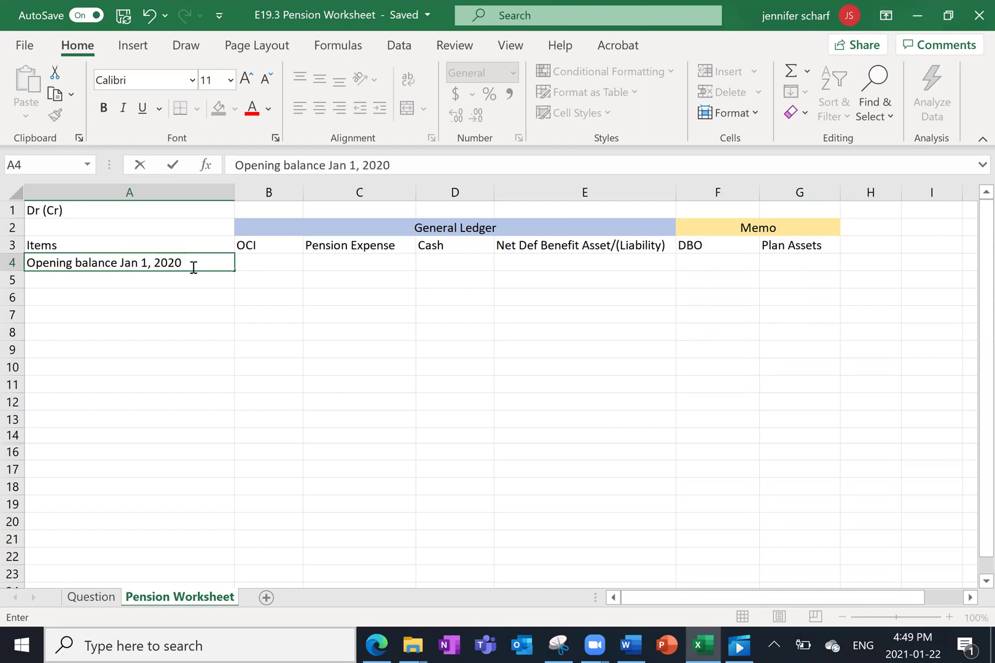
key("Return")
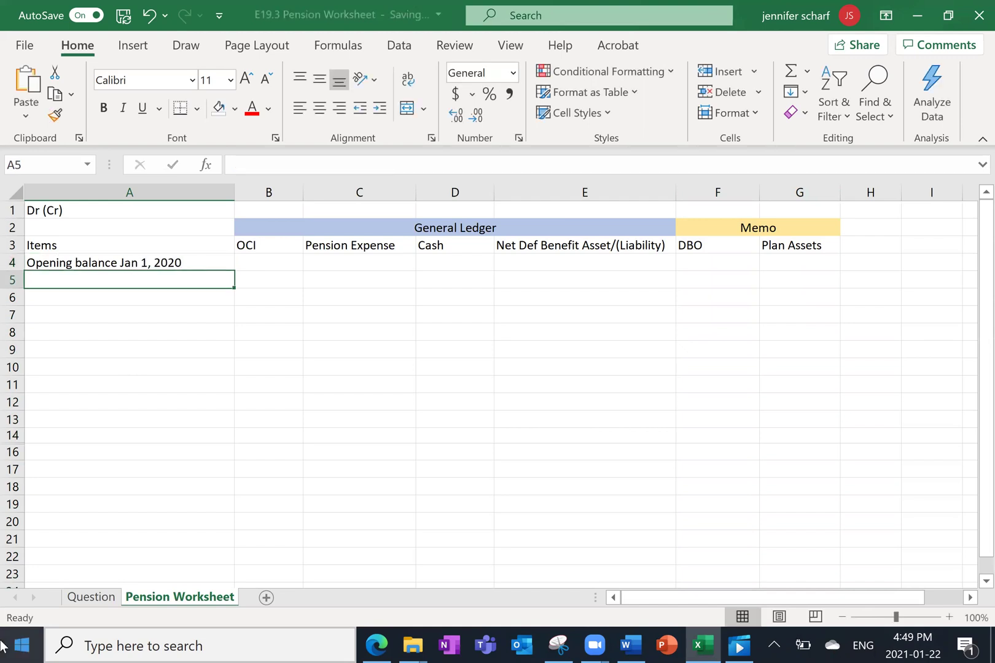
- On the Question sheet, highlight the January 1 net defined benefit liability amount in yellow
left_click(91, 596)
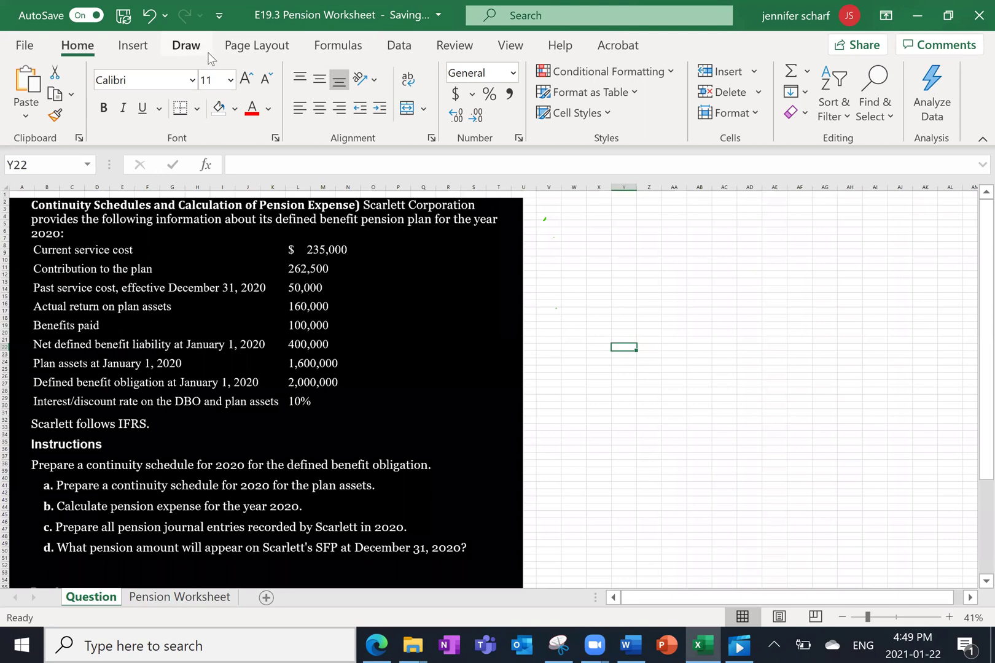
left_click(187, 45)
left_click(324, 93)
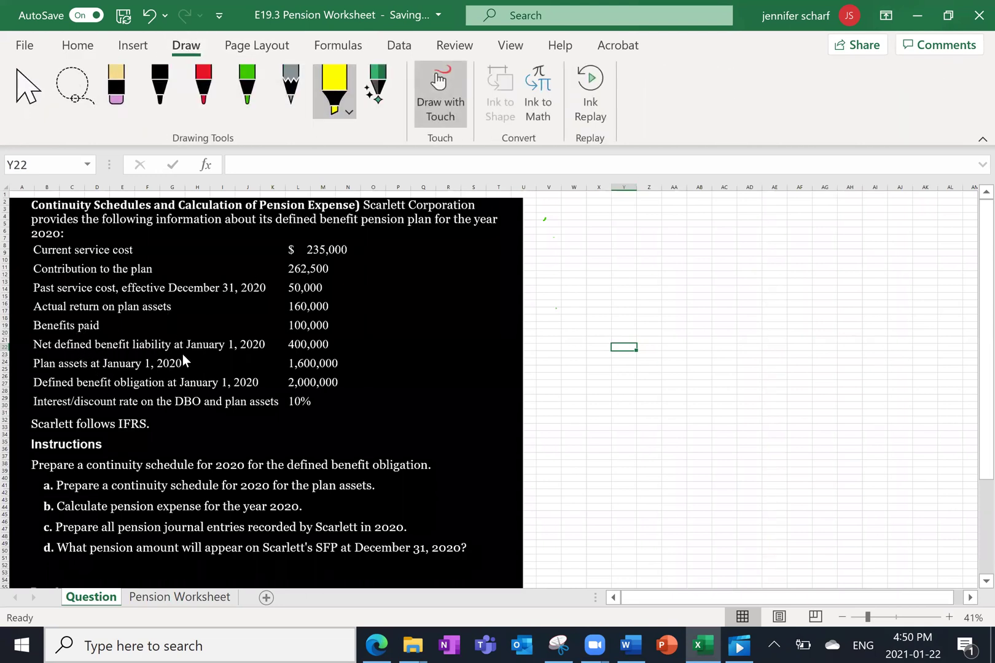
left_click_drag(289, 345, 339, 346)
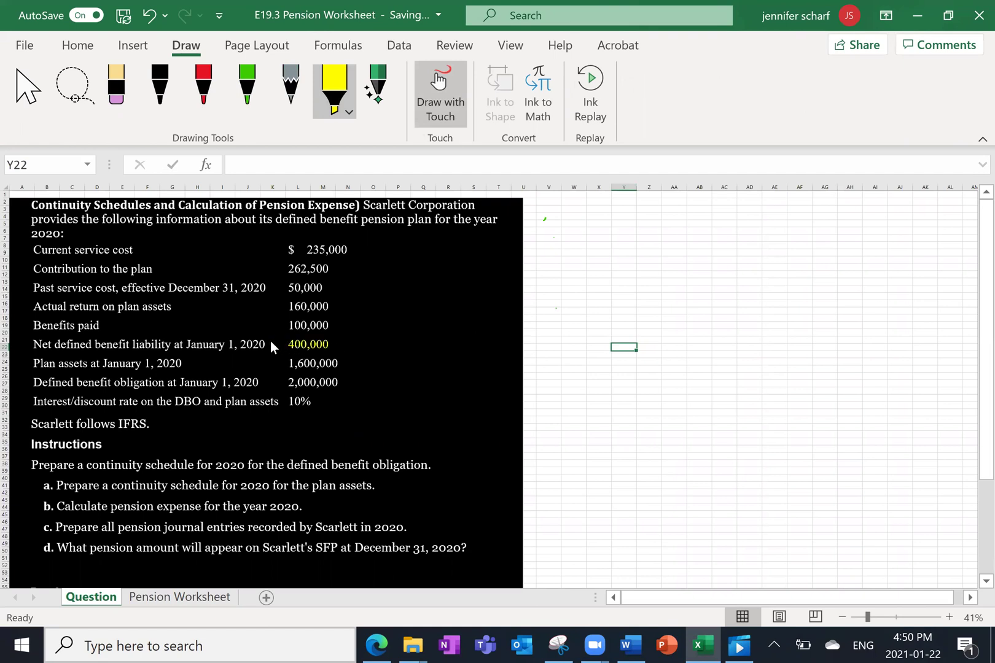
- On the Pension Worksheet, enter -400000 in E4 as the opening net defined benefit liability
left_click(195, 598)
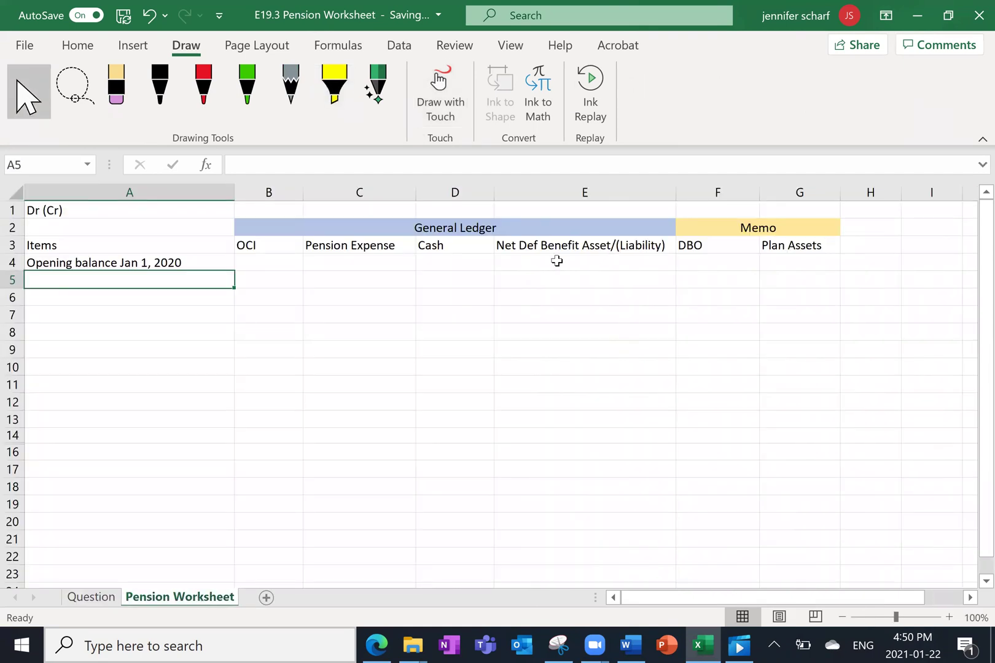
left_click(553, 264)
type("-400000")
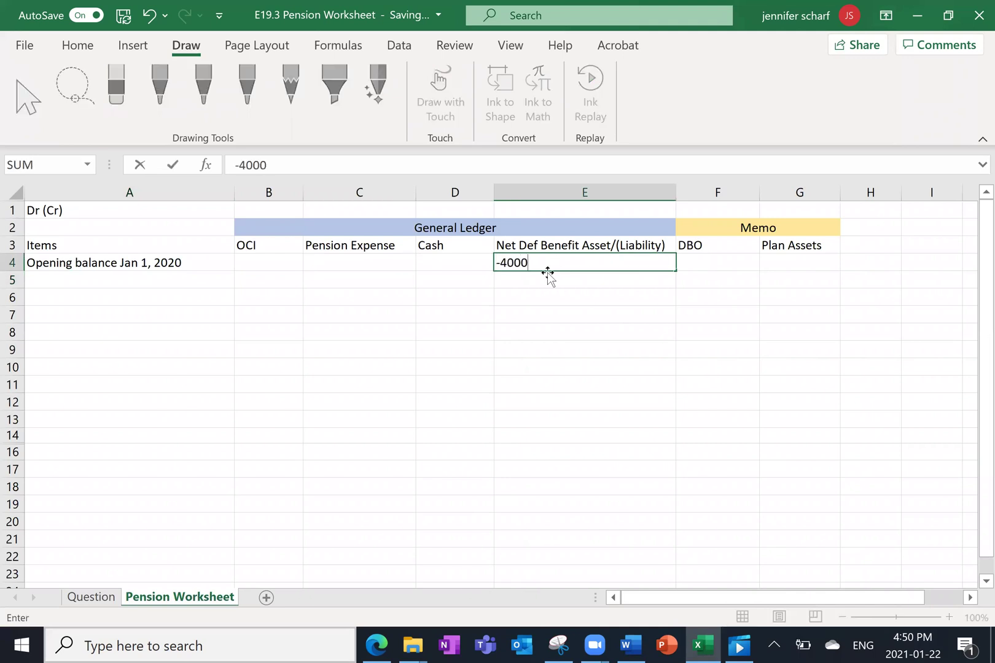
key("Return")
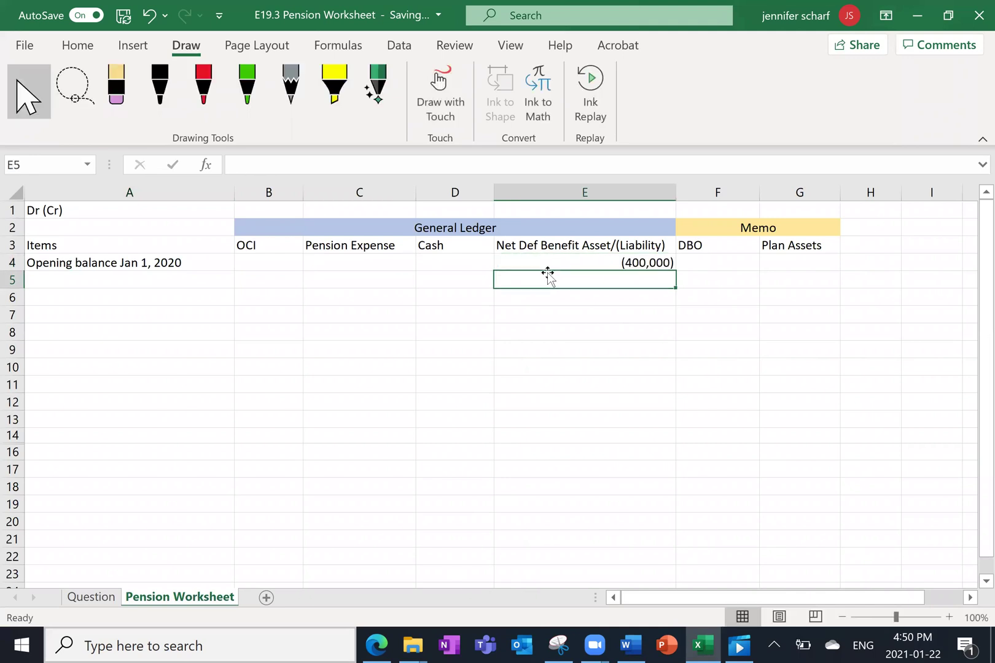
- Highlight the January 1 plan assets amount in yellow on the Question sheet
left_click(83, 601)
left_click(335, 113)
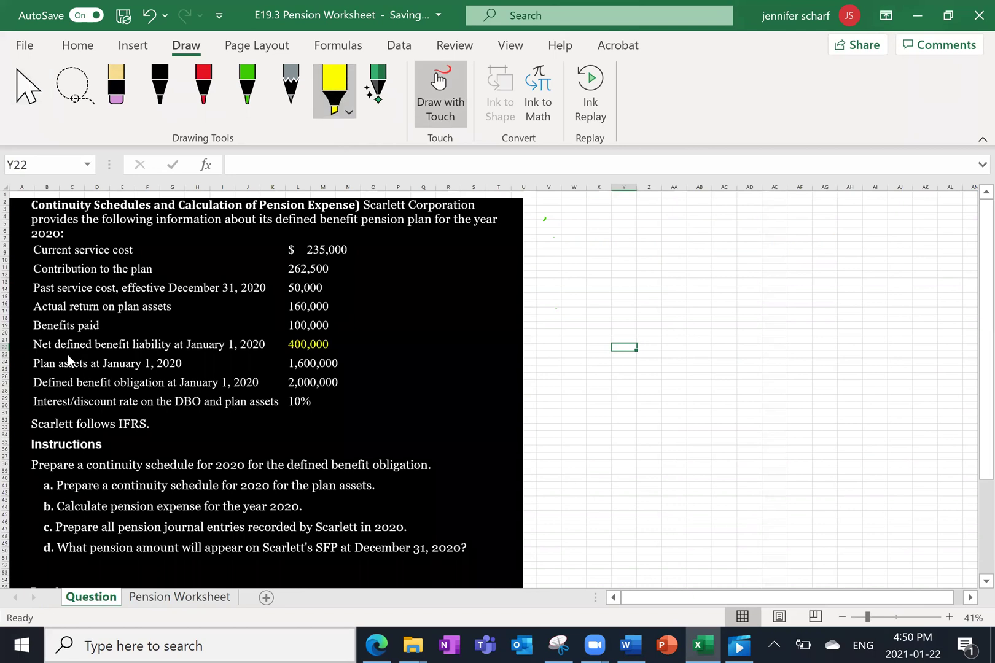
left_click_drag(289, 367, 336, 370)
- Enter 1600000 in G4 of the Pension Worksheet as the opening plan assets balance
left_click(212, 603)
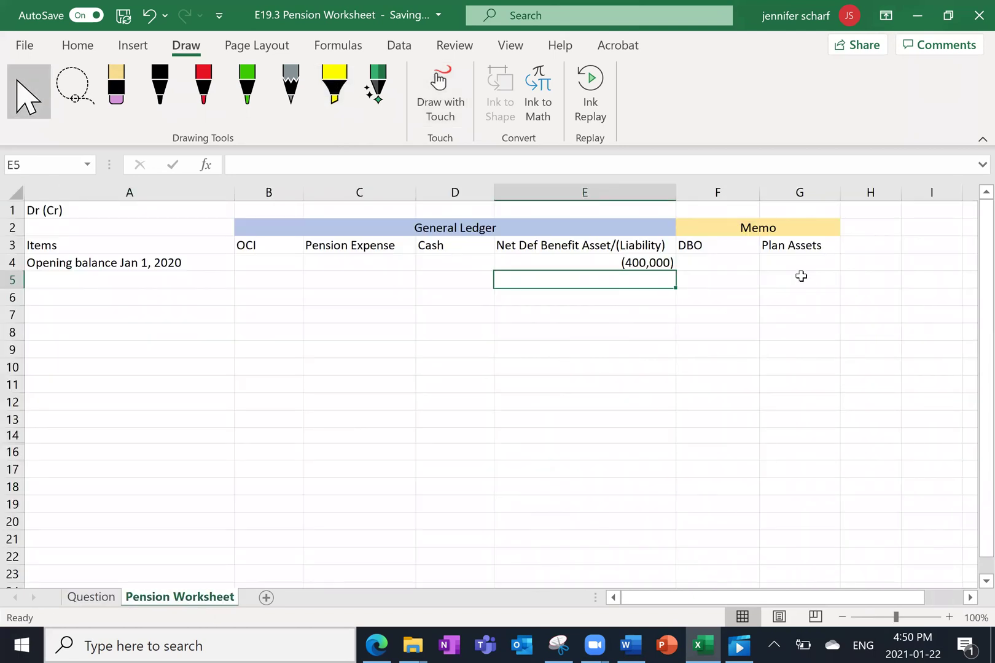
left_click(798, 264)
type("1,600,0")
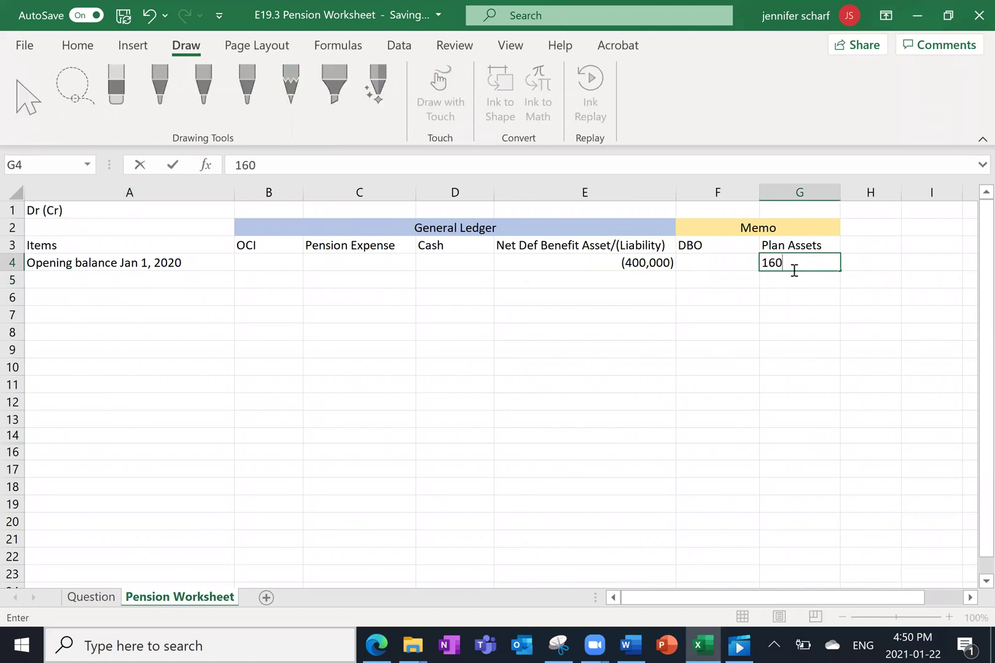
type("00")
key("Return")
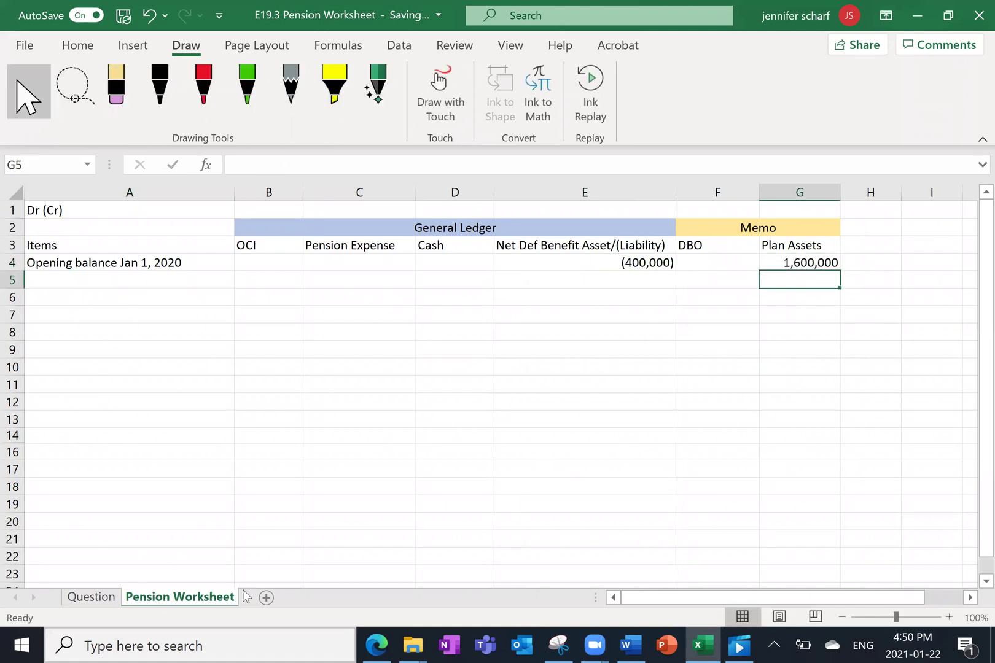
- Highlight the January 1 defined benefit obligation in yellow on the Question sheet and enter -2000000 as the opening DBO in F4 of the Pension Worksheet
left_click(97, 601)
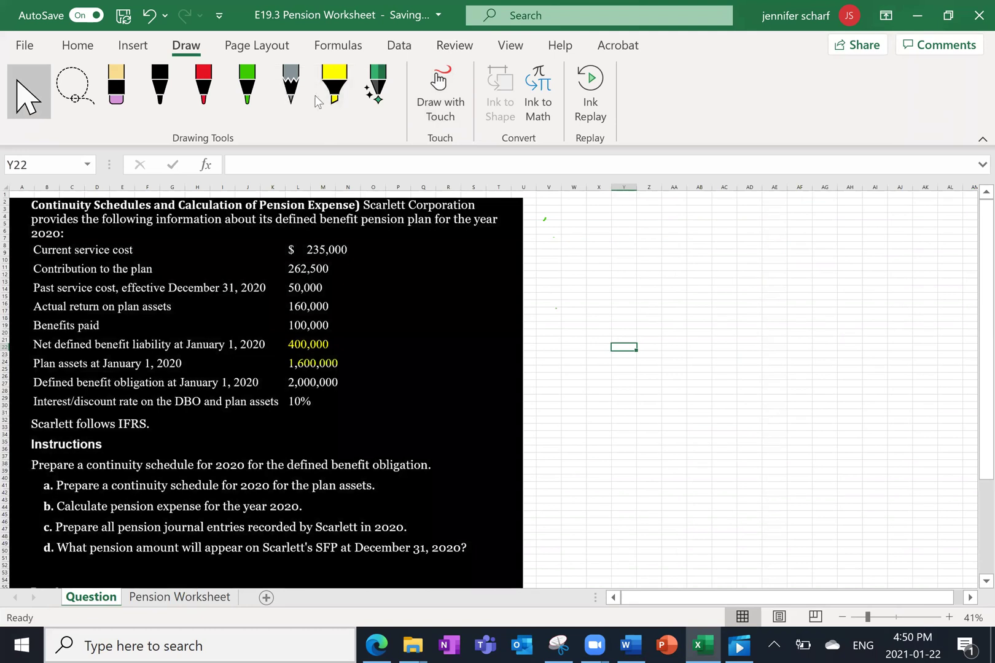
left_click(334, 89)
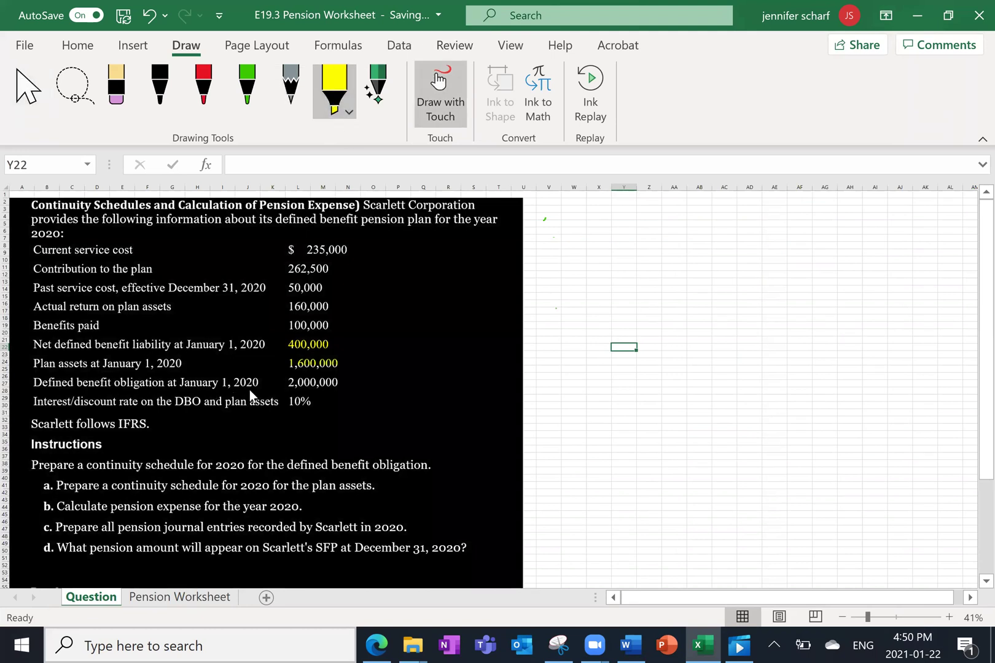
left_click(195, 596)
left_click(713, 276)
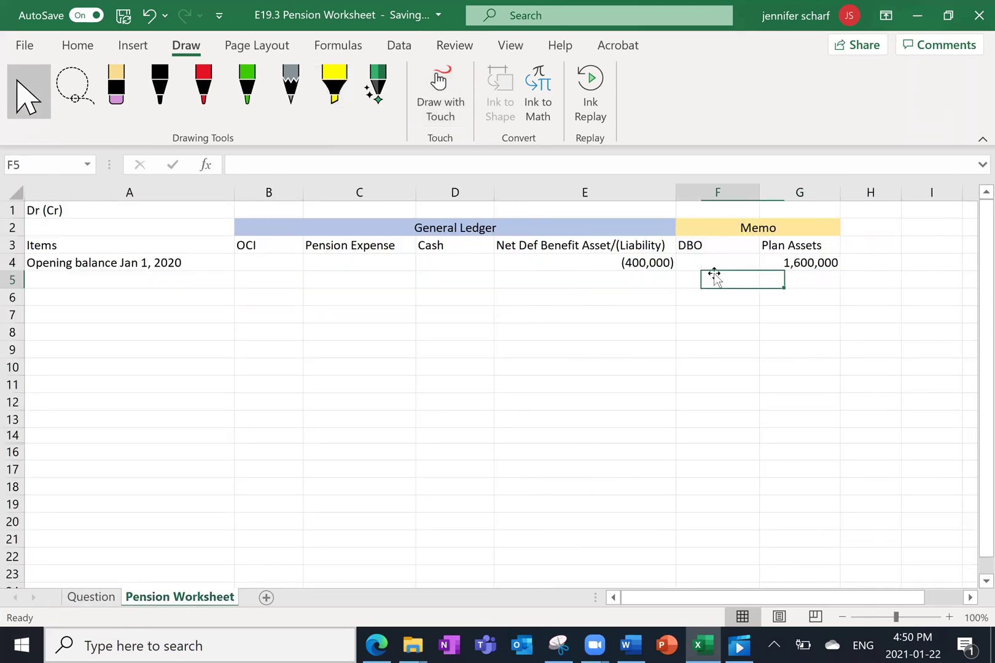
left_click(713, 262)
type("-20")
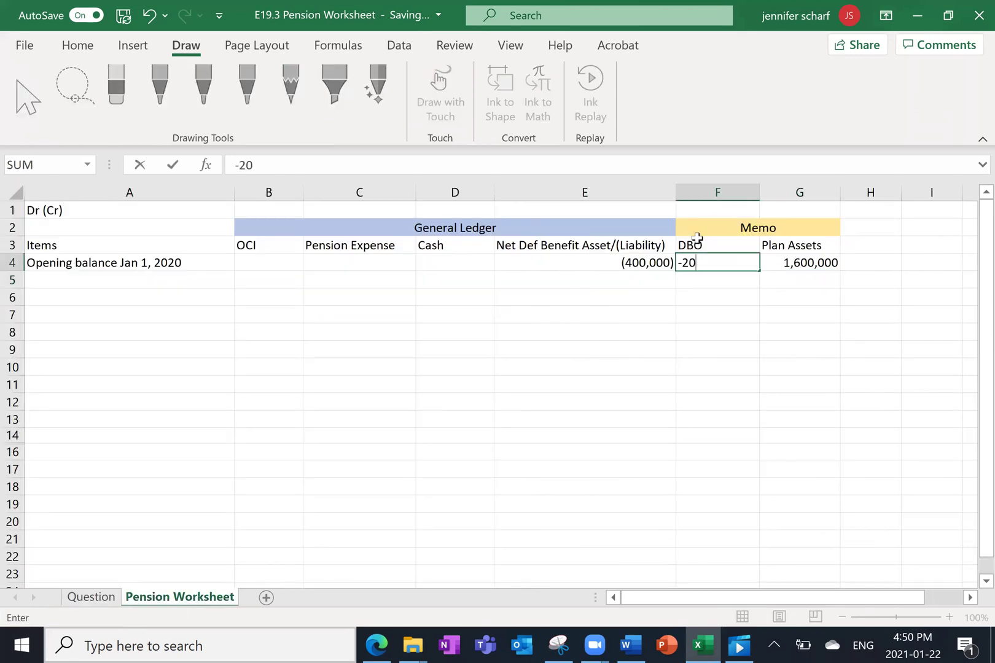
type("000000")
key("Return")
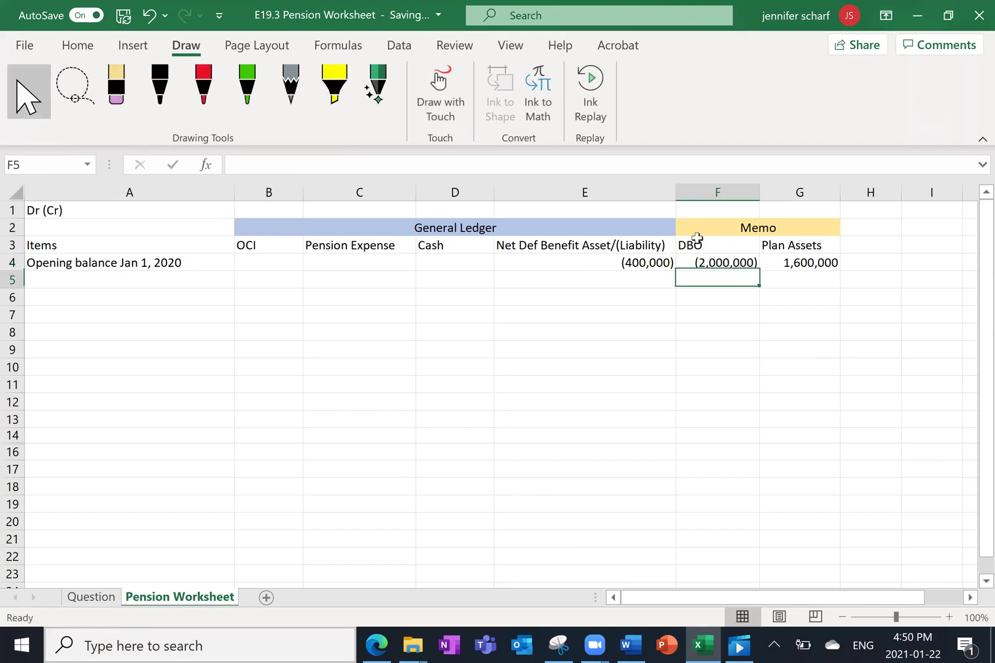
- Check the combined total of the opening balances in F4:G4 and review the given data on the Question sheet
left_click_drag(739, 263, 775, 262)
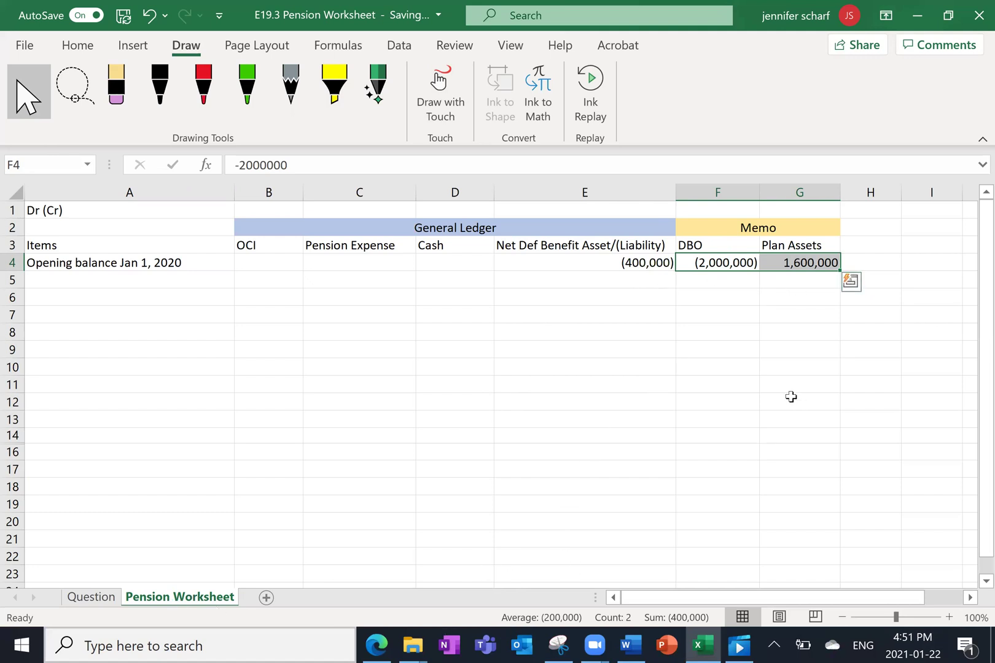
left_click(86, 600)
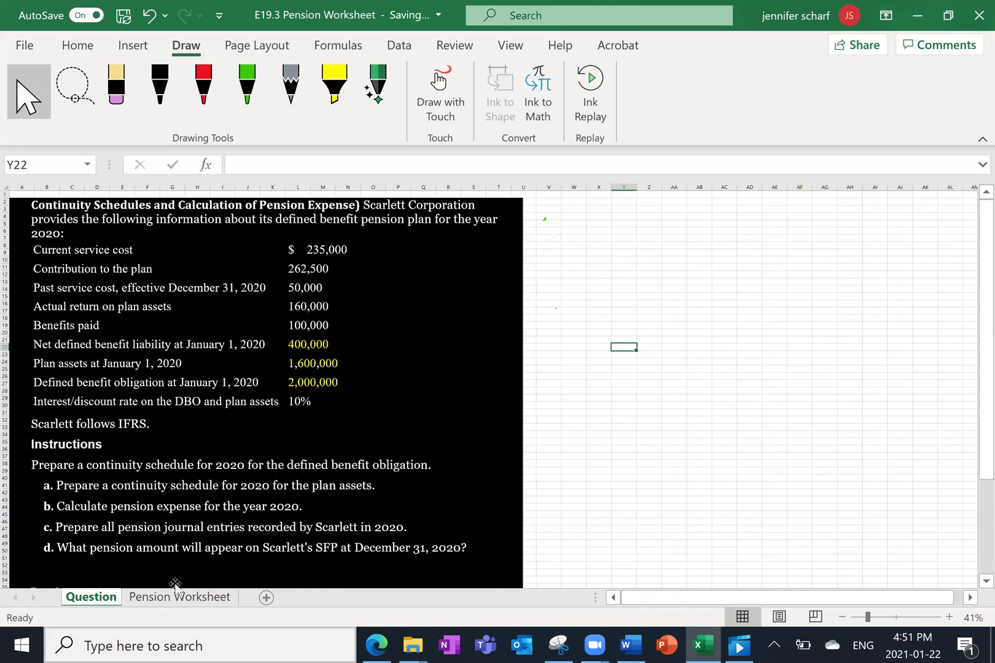
left_click(184, 596)
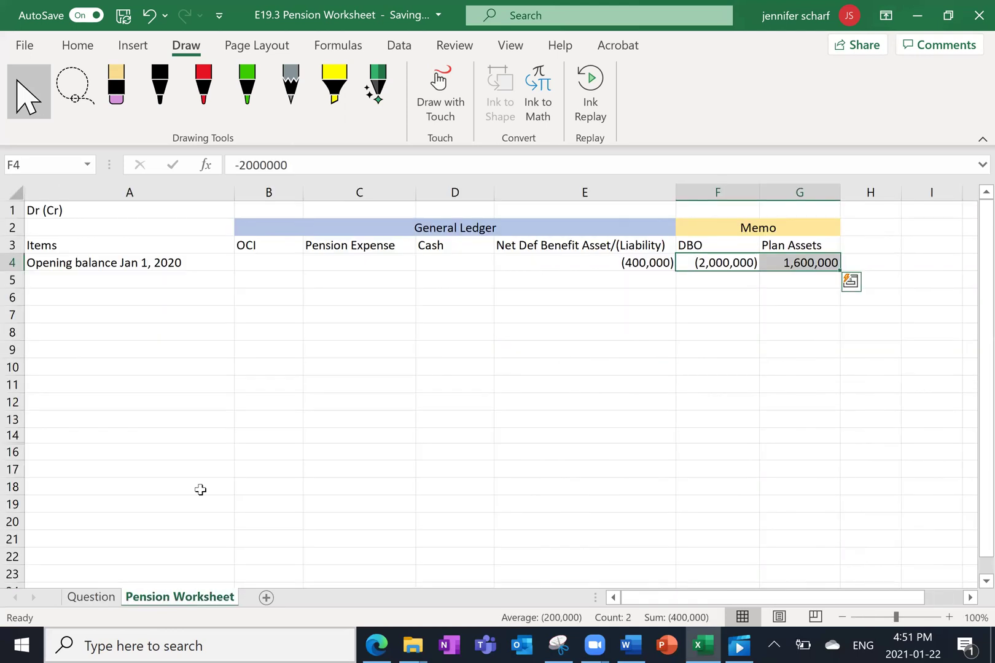
- Label the next item row in A5 as "Service cost"
left_click(206, 280)
type("Service cost")
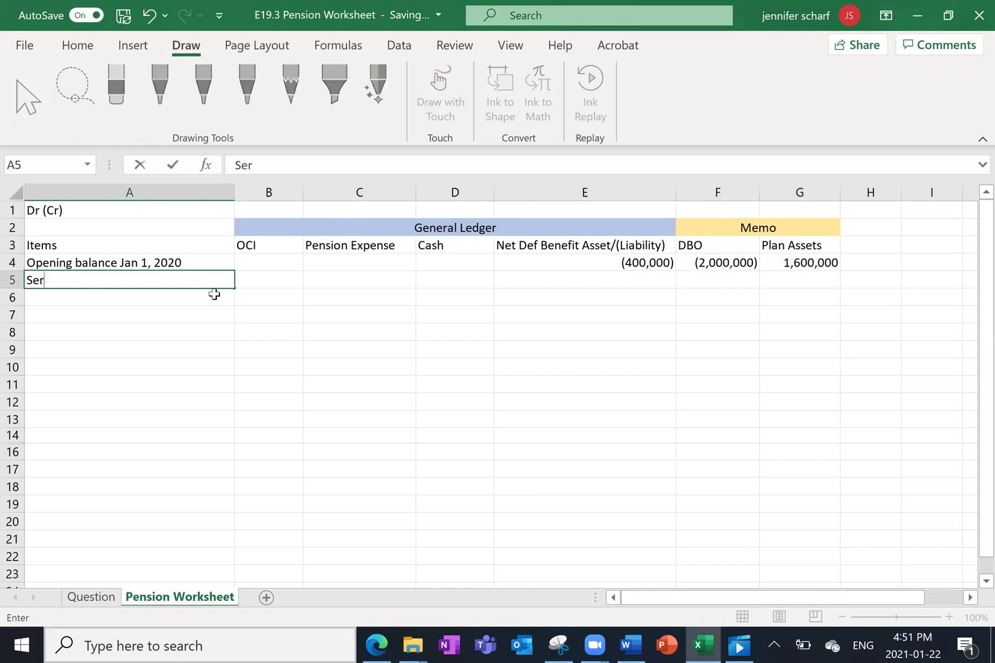
key("Return")
- Look up the current service cost on the Question sheet and enter 235,000 as pension expense in C5
key("Up")
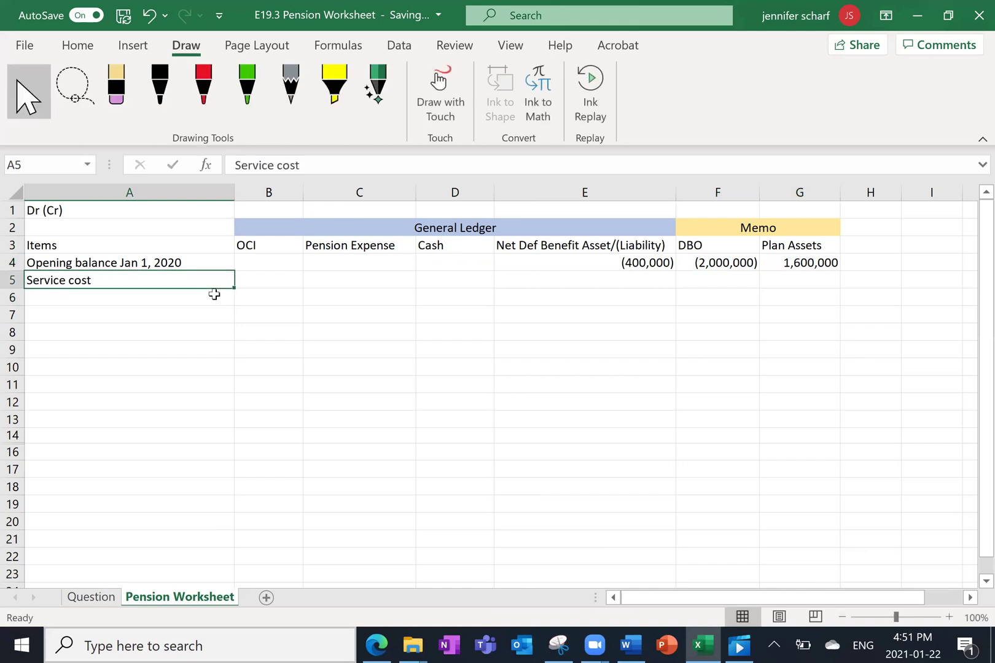
key("Right")
key("Right")
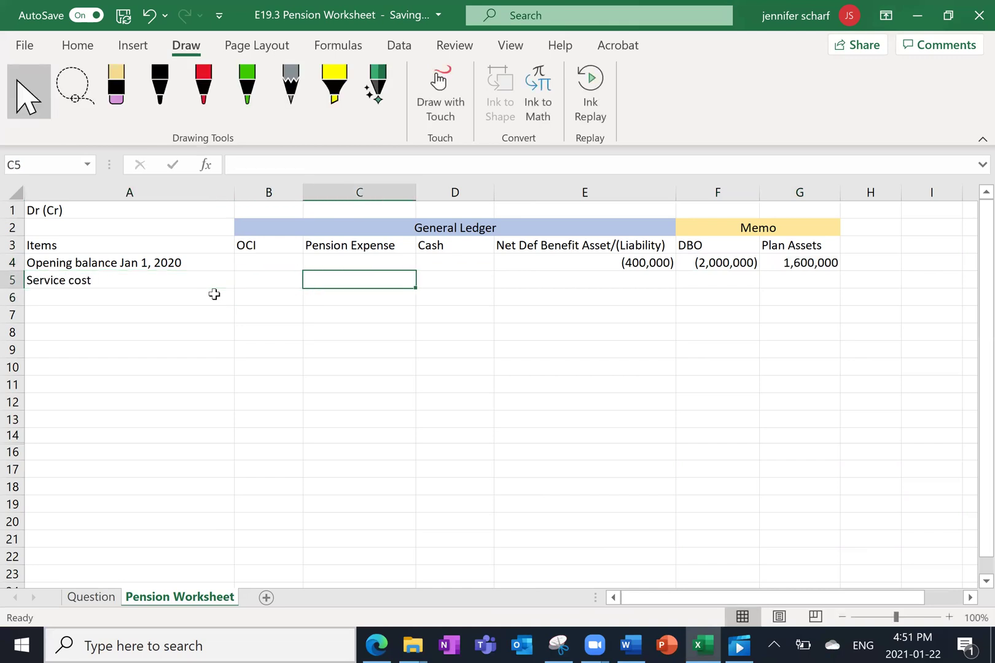
left_click(103, 600)
left_click(155, 601)
type("235,000")
key("Return")
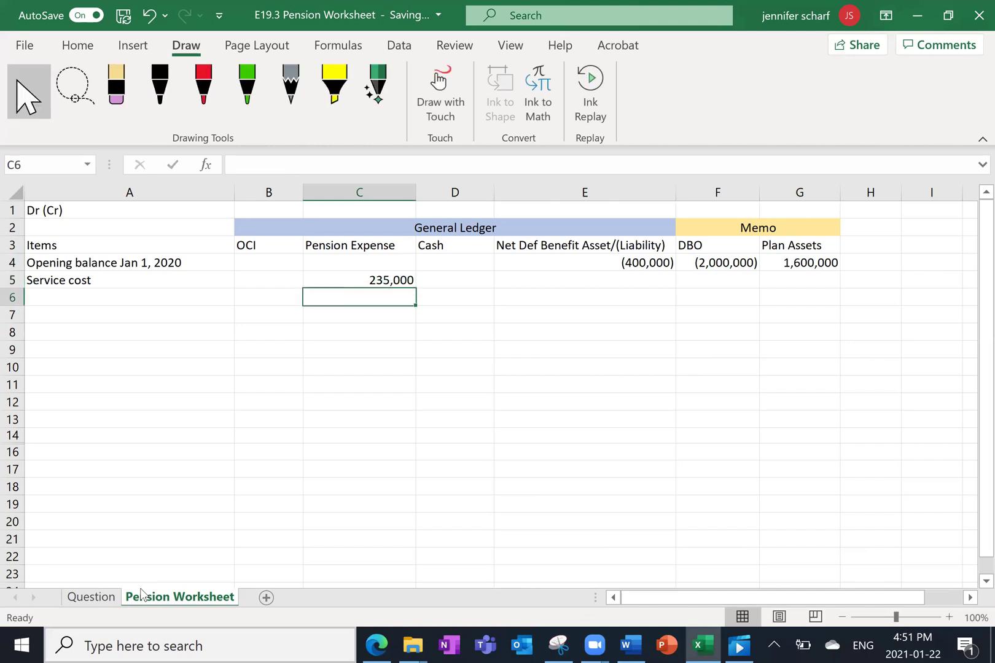
- Record the service cost in the DBO column by entering -235000 in F5
key("Up")
key("Right")
key("Right")
key("Right")
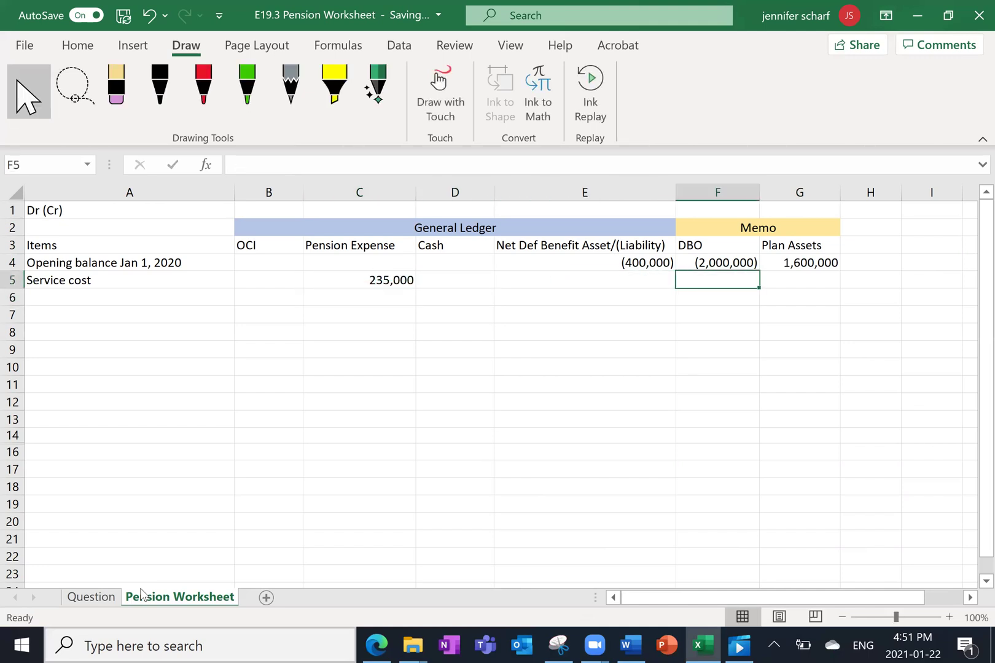
type("-")
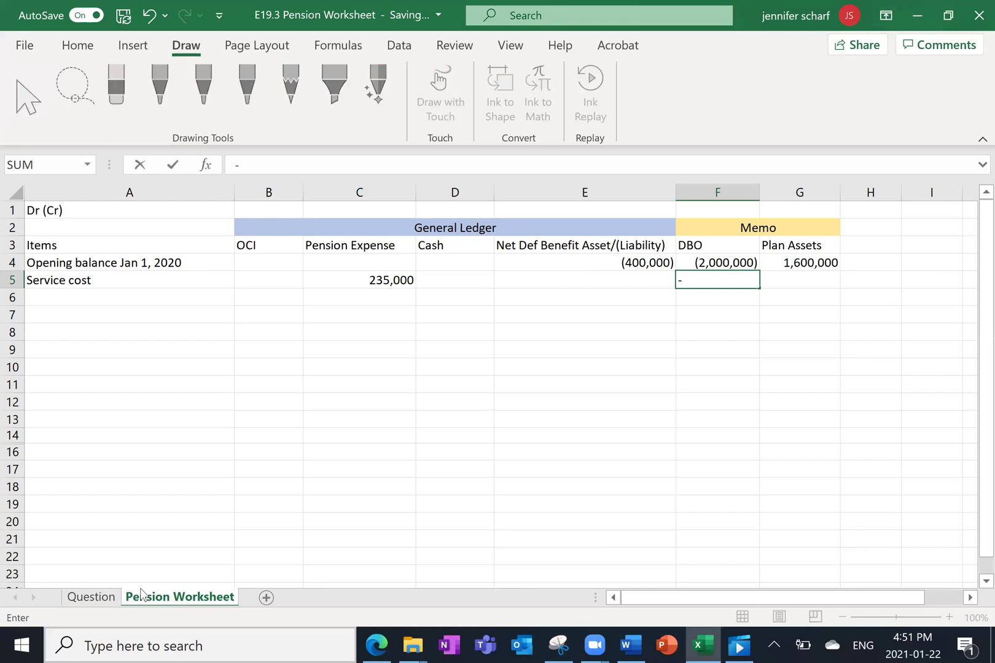
type("235000")
key("Return")
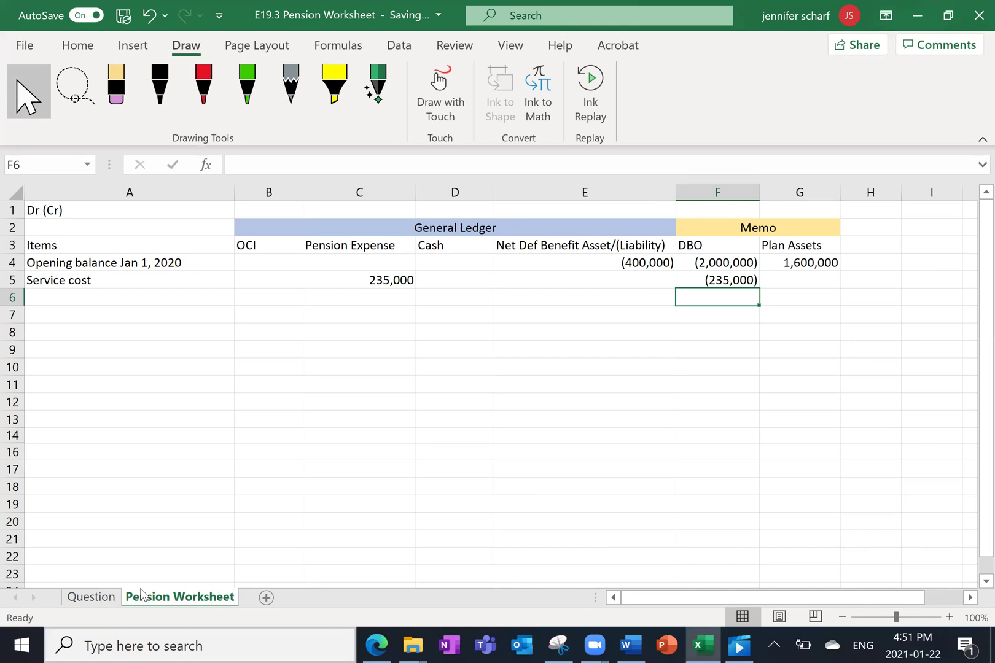
- Review the service cost row from its label across the pension expense, cash and DBO columns
key("Up")
key("Left")
key("Left")
key("Left")
key("Left")
key("Left")
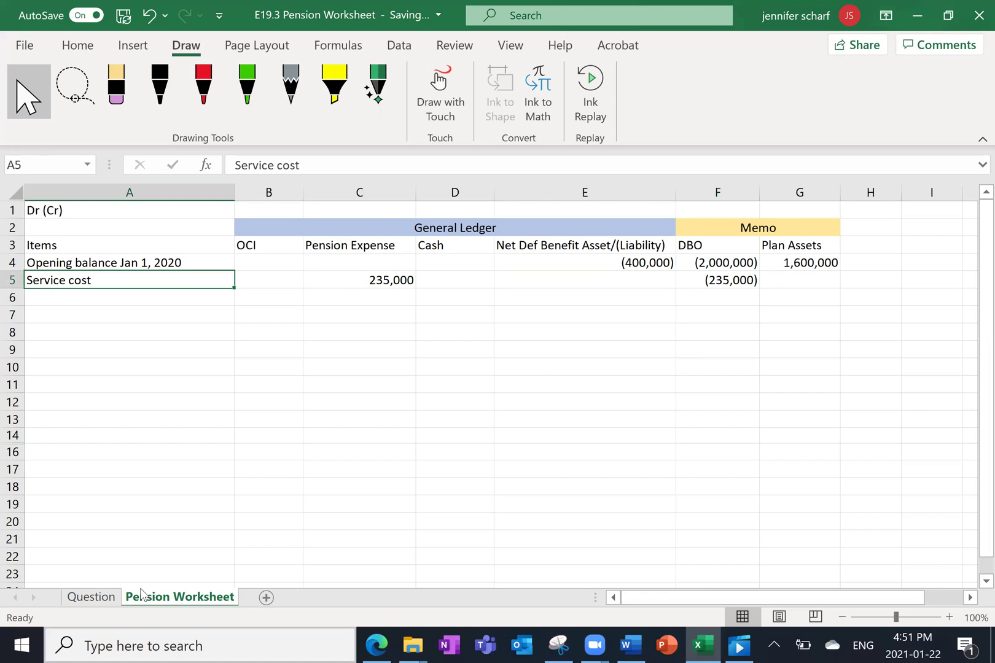
key("Right")
key("Right")
key("Right")
key("Right")
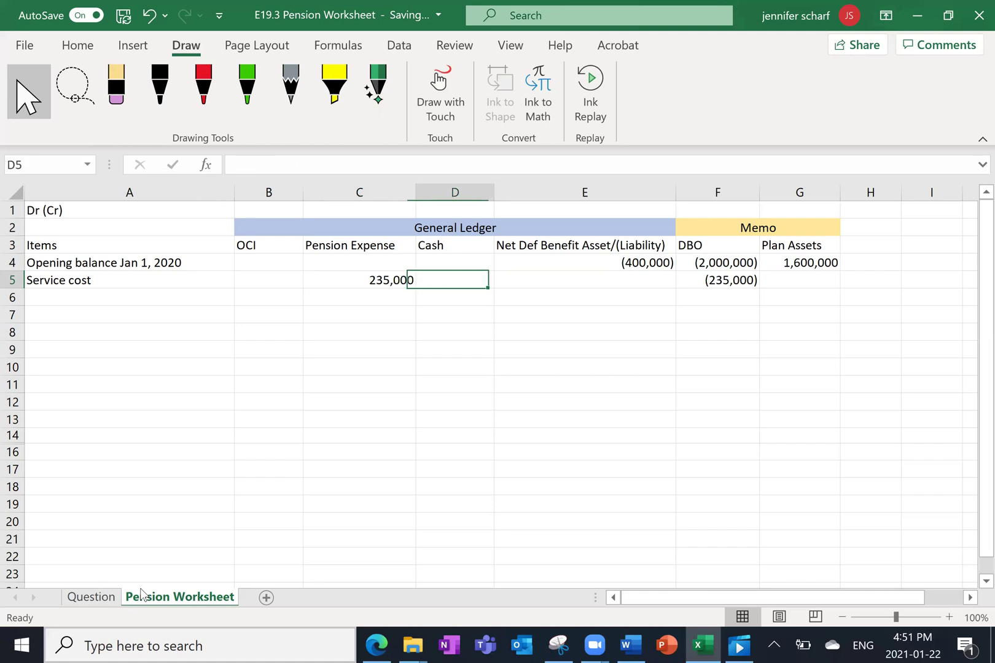
key("Left")
key("Left")
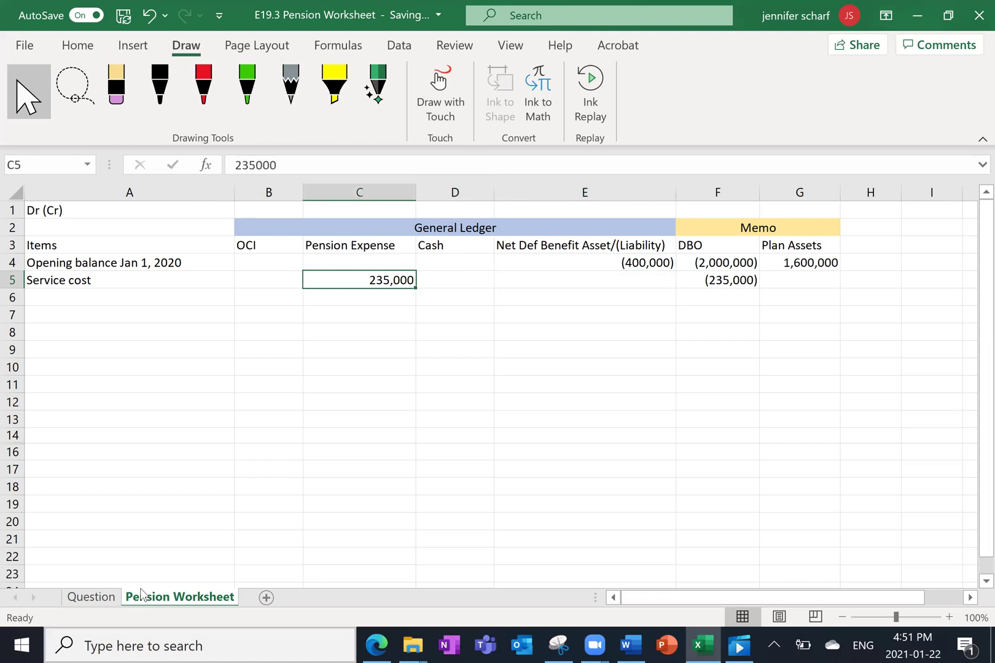
key("Right")
key("Right")
key("Right")
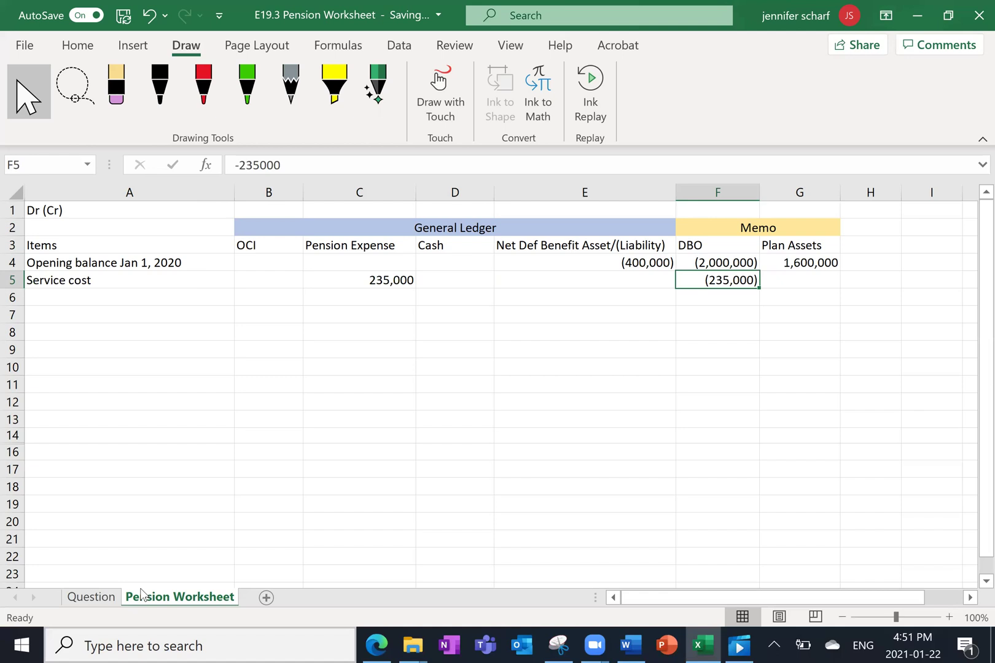
- Highlight the current service cost of 235,000 in yellow on the Question sheet to mark it as used
key("Down")
key("Left")
key("Left")
key("Left")
key("Left")
key("Left")
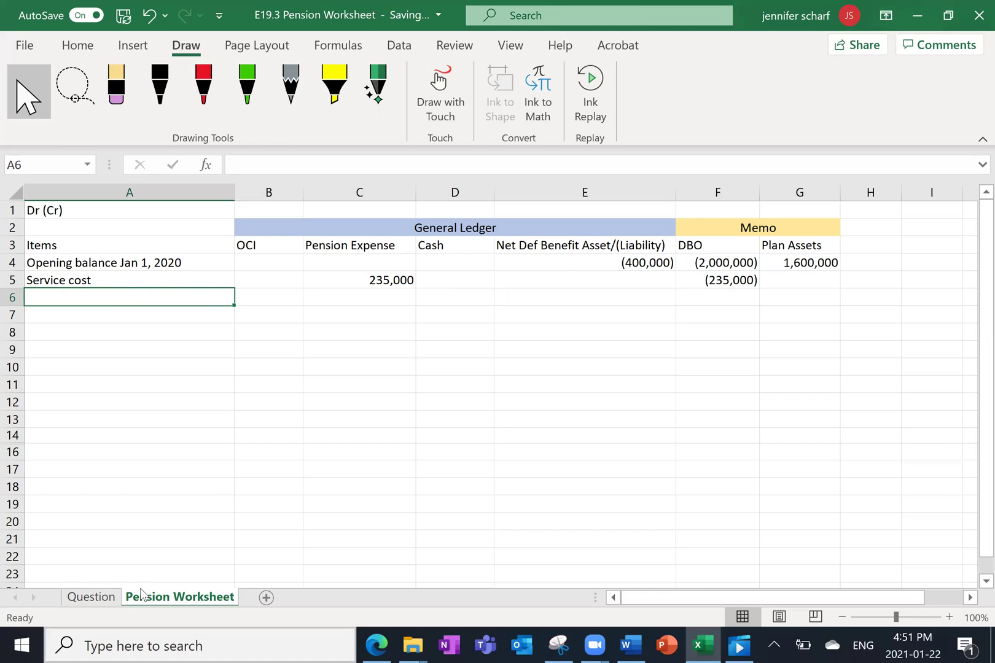
left_click(91, 601)
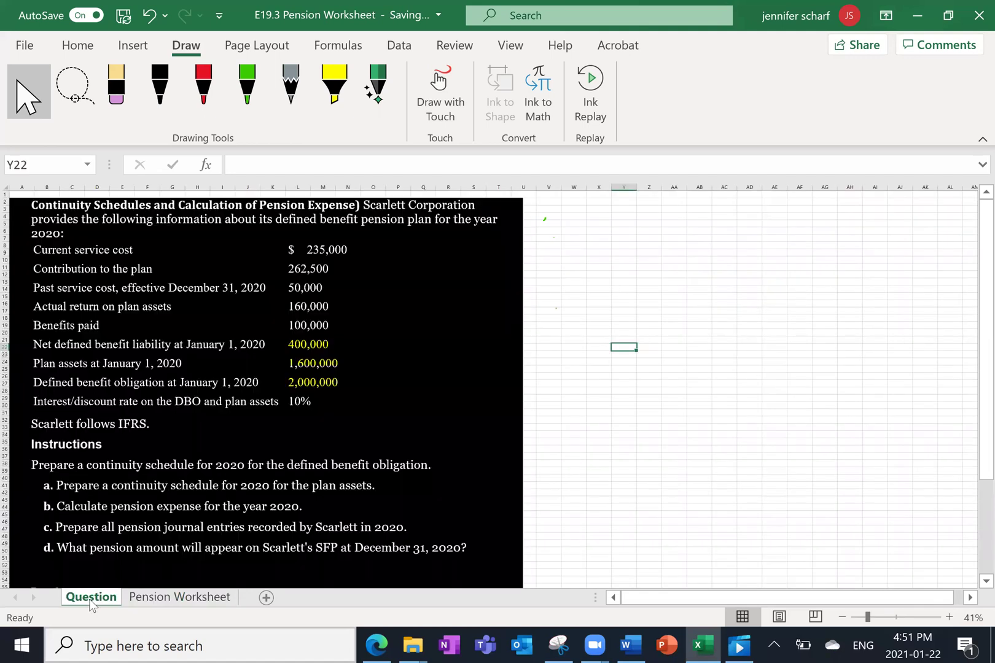
left_click(334, 86)
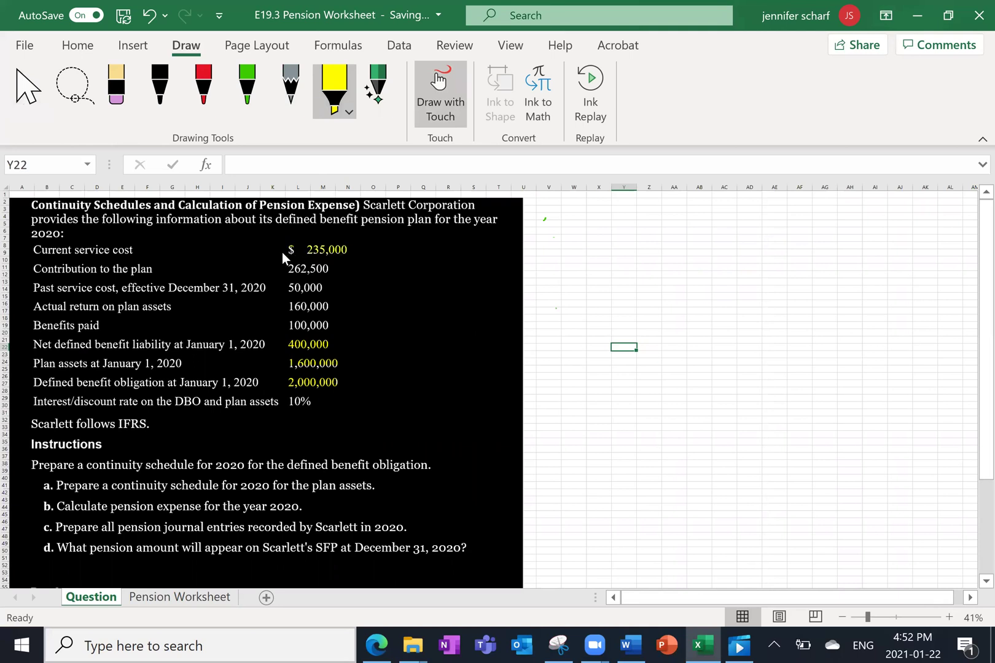
- Label the next item row of the Pension Worksheet in A6 as "Employer contributions"
left_click(198, 597)
type("Emp")
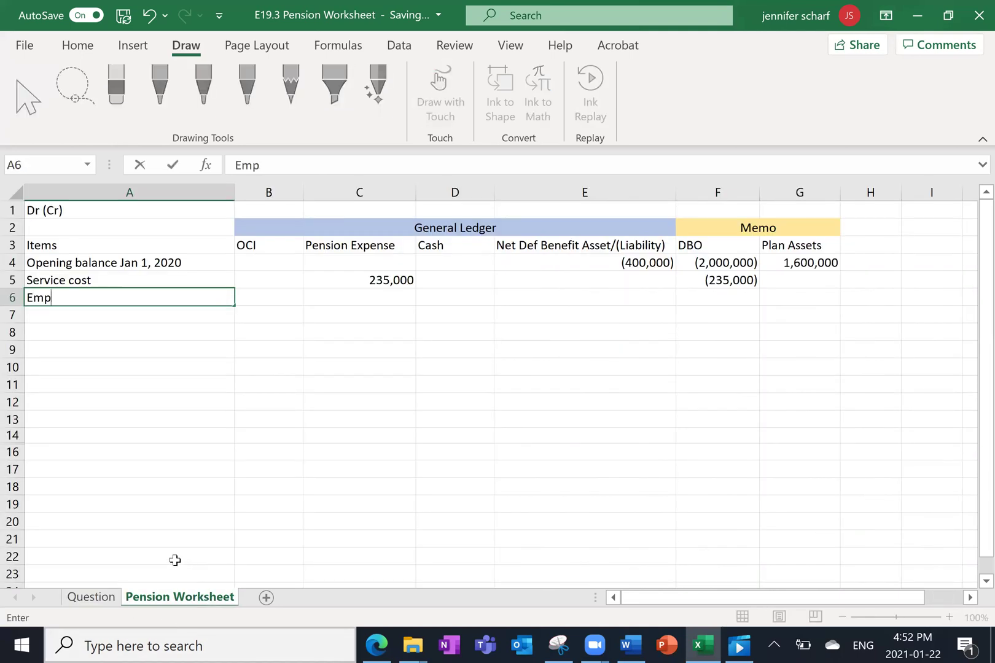
type("loyer contributions")
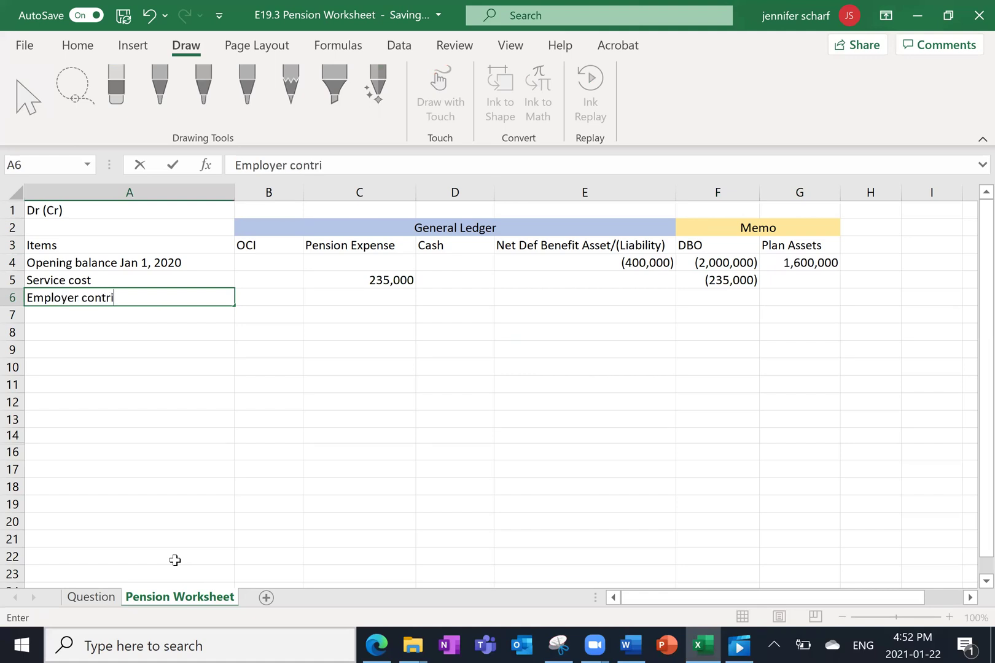
key("Return")
- Record the employer contributions in the Cash column by entering -262500 in D6
key("Up")
key("Right")
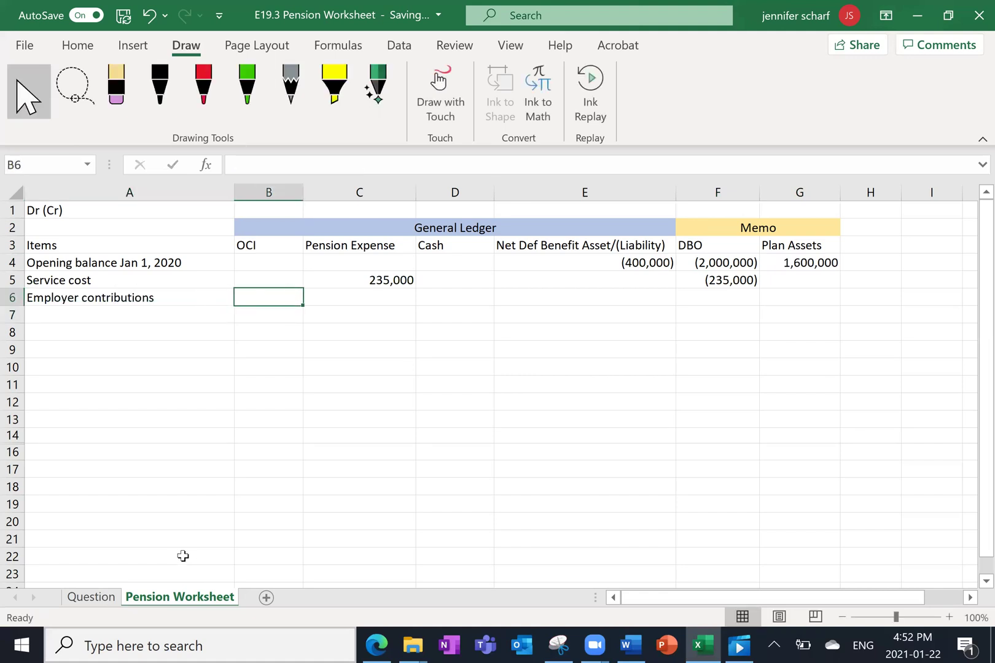
key("Right")
key("Right")
type("-26")
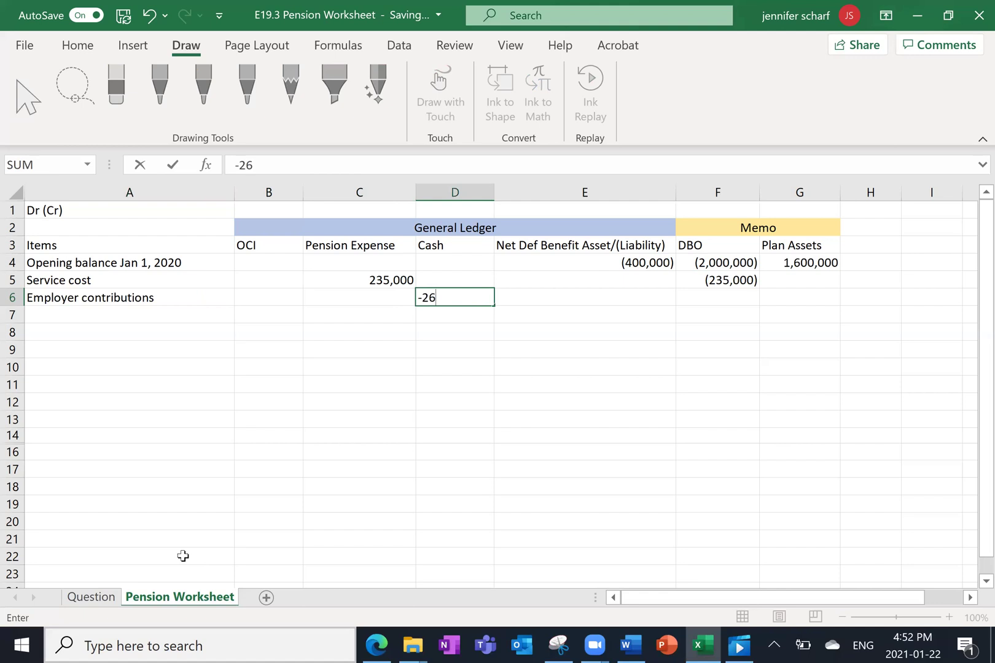
type("2500")
key("Return")
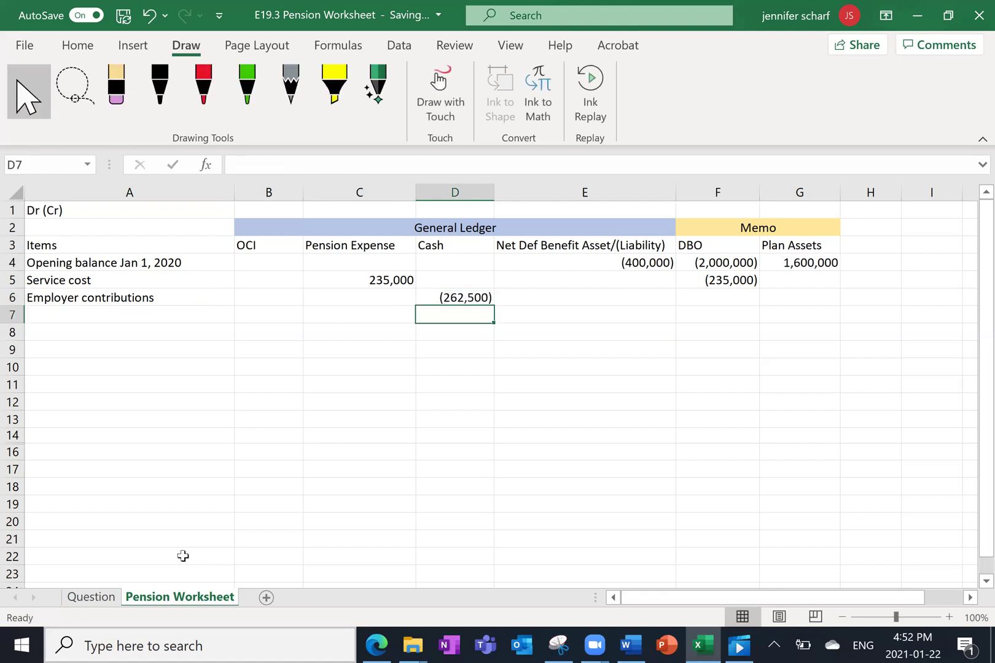
- Record the employer contributions in the Plan Assets column by entering 262500 in G6
key("Right")
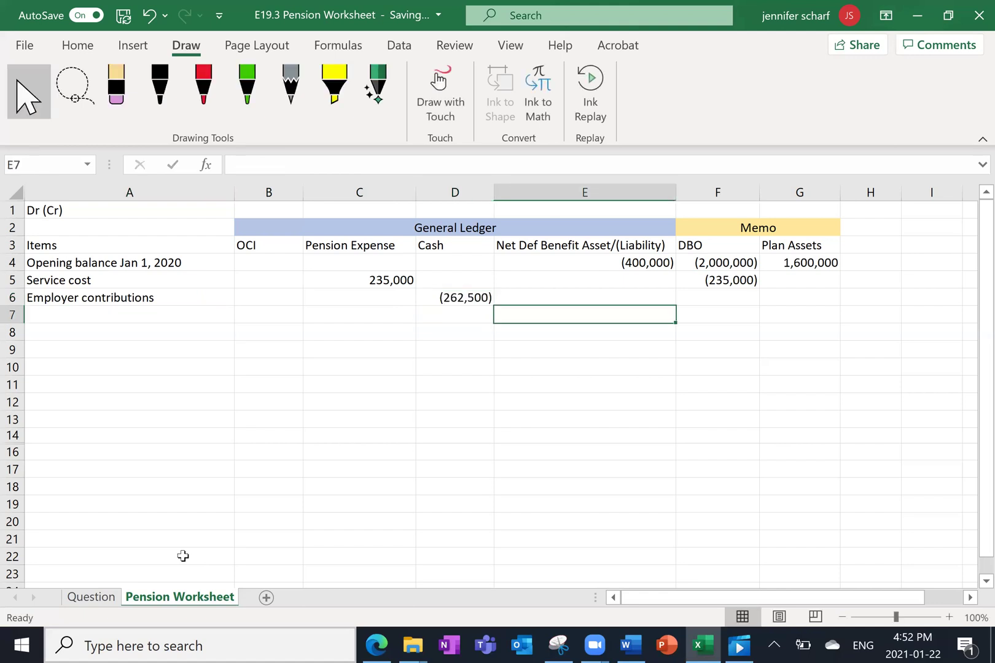
key("Up")
key("Right")
key("Right")
type("262500")
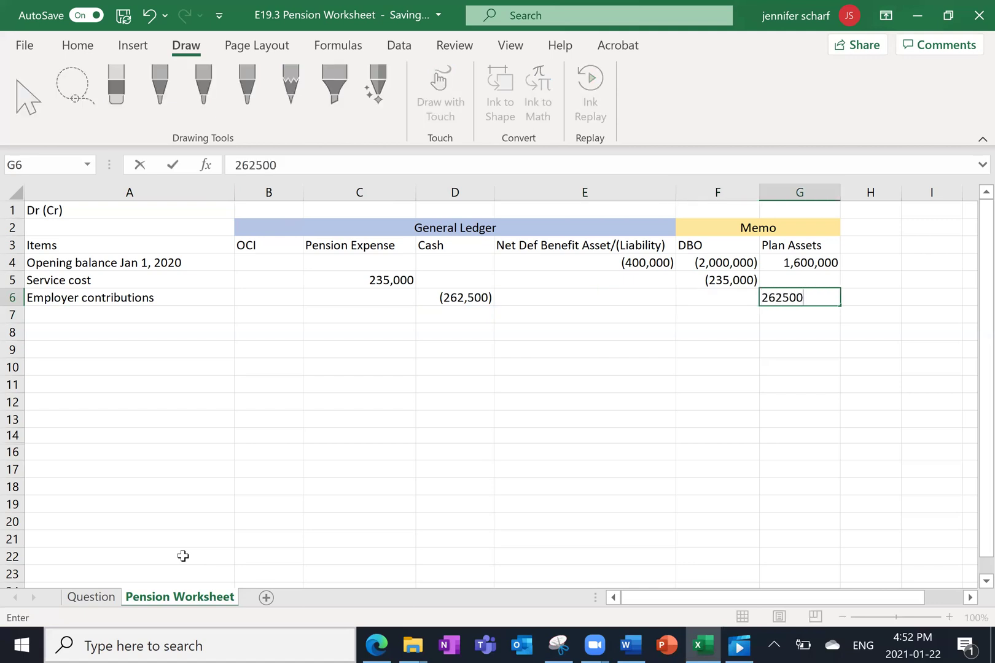
key("Return")
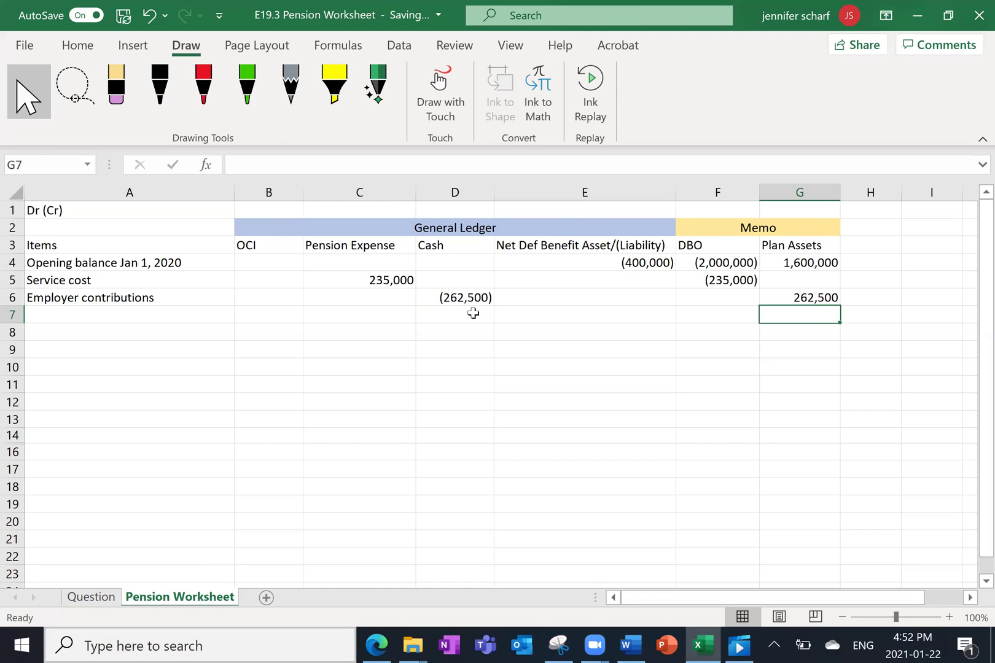
- Highlight the 262,500 contribution to the plan in yellow on the Question sheet and return to the Pension Worksheet
left_click(98, 598)
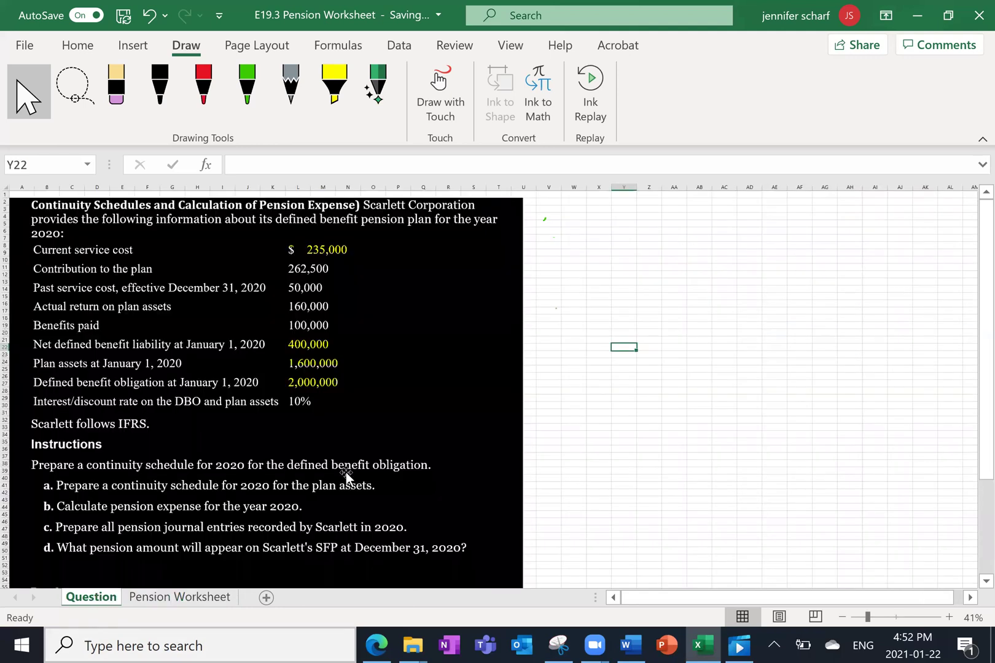
left_click(334, 86)
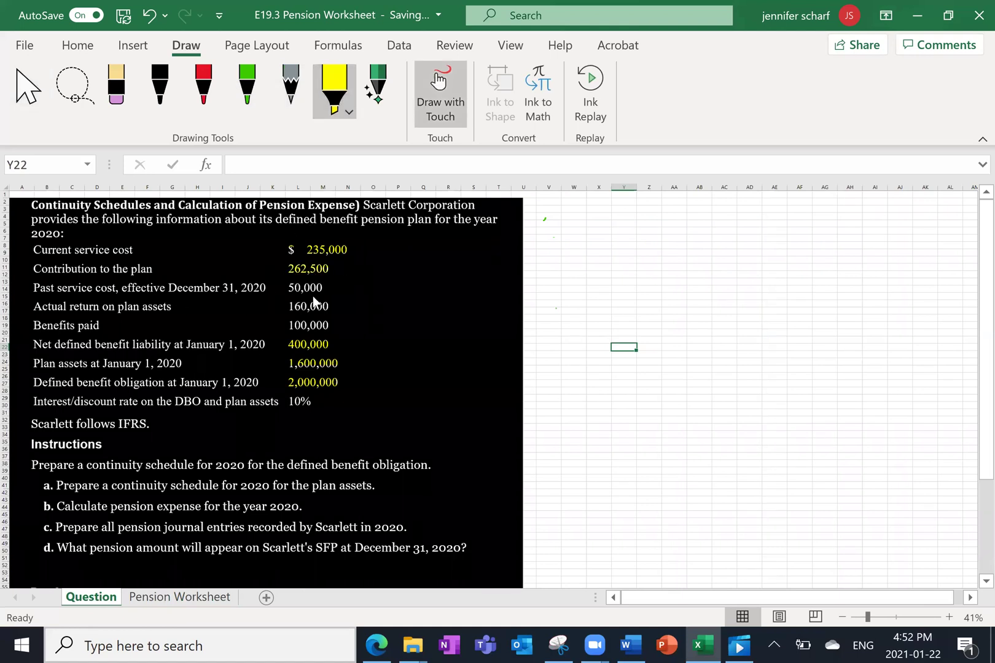
left_click(186, 589)
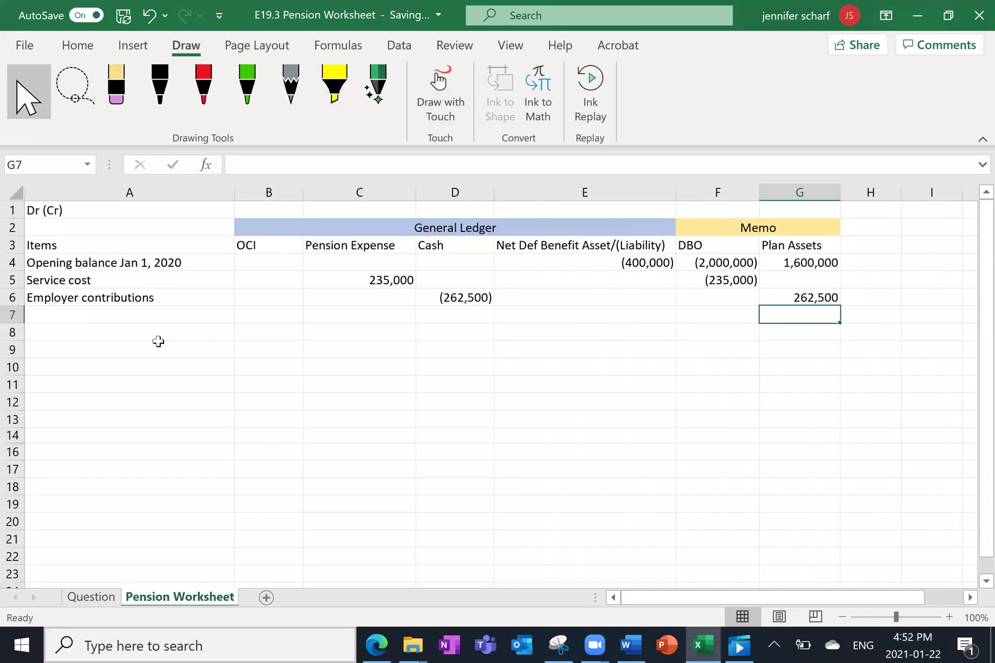
- Label the next item row in A7 as "Past service cost"
left_click(166, 315)
type("Past ser")
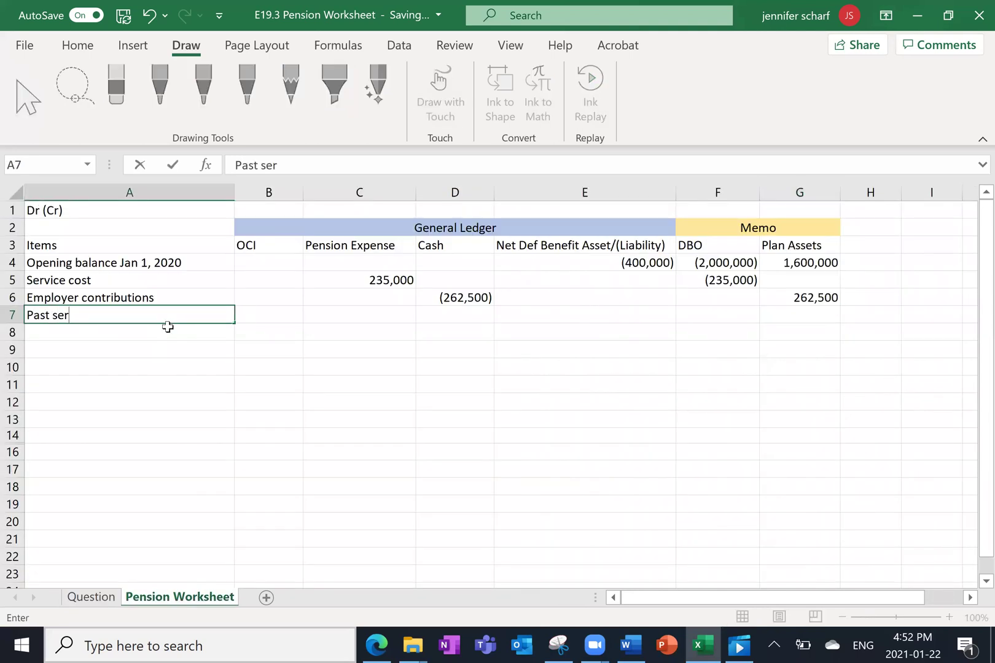
type("vice cost")
key("ctrl+Return")
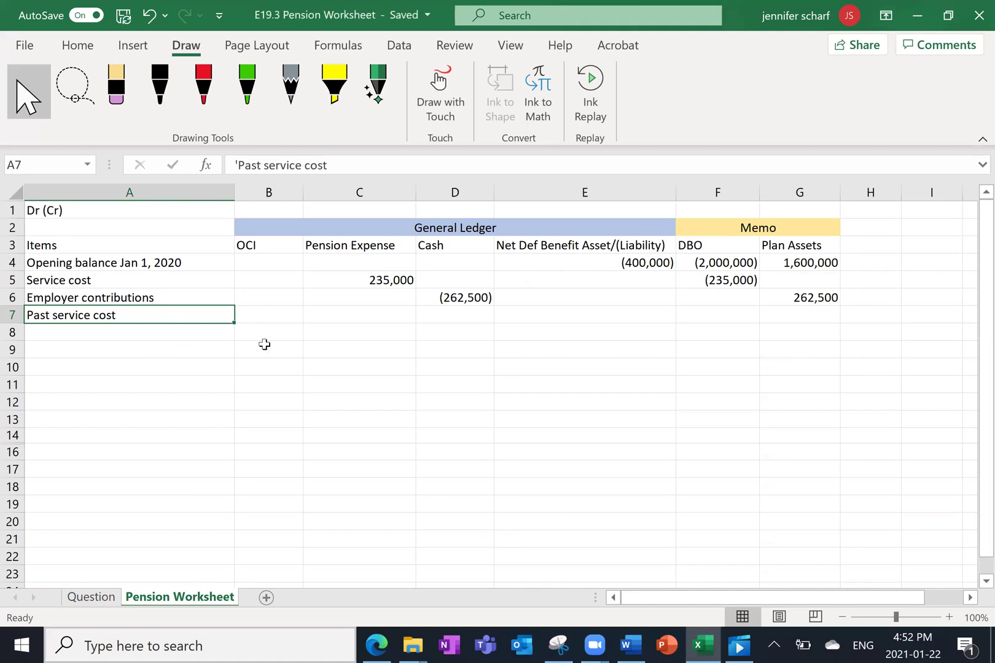
- Record the past service cost as pension expense by entering 50000 in C7
key("Right")
key("Right")
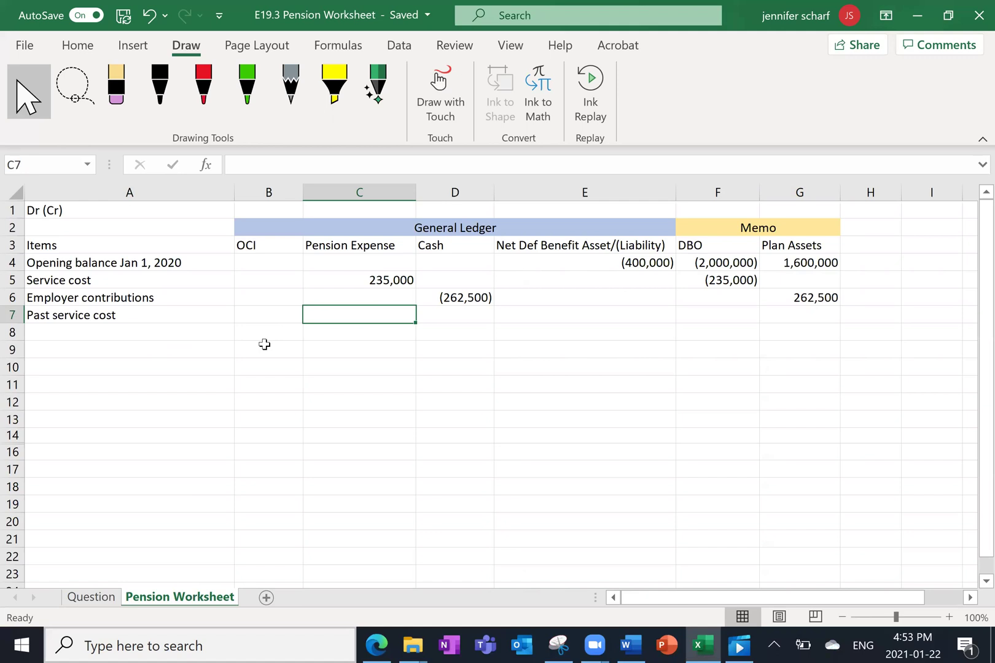
type("50000")
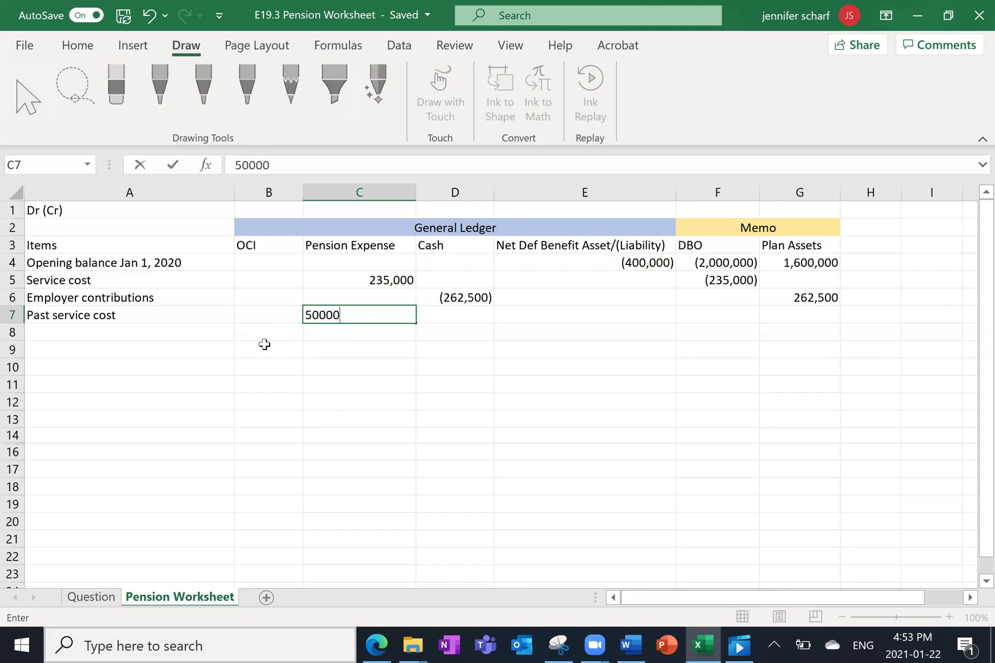
key("Return")
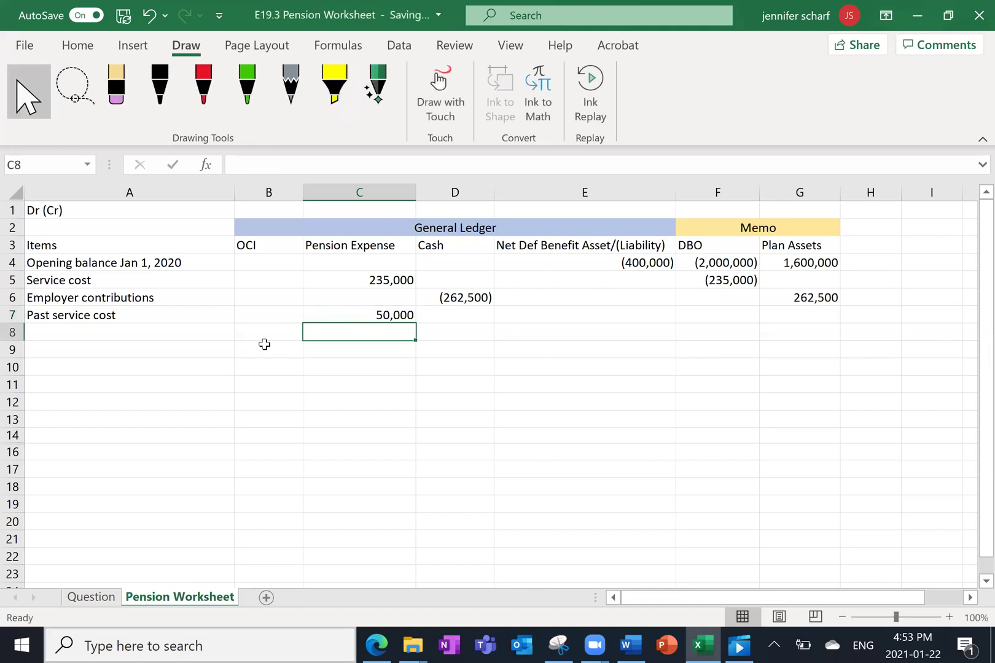
- Record the past service cost in the DBO column by entering -50000 in F7
key("Up")
key("Right")
key("Right")
key("Right")
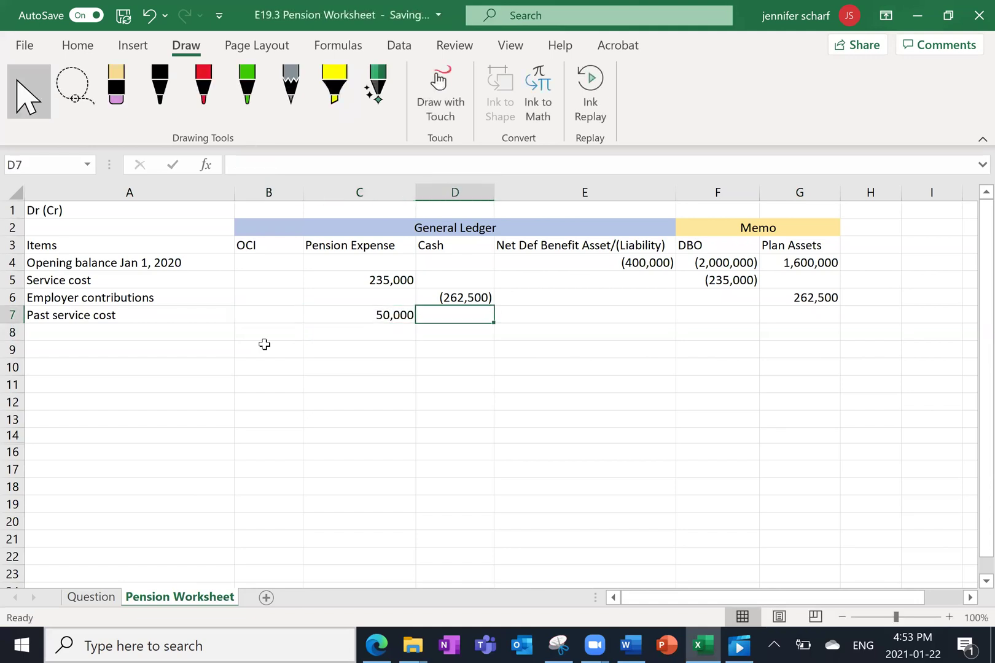
type("-50000")
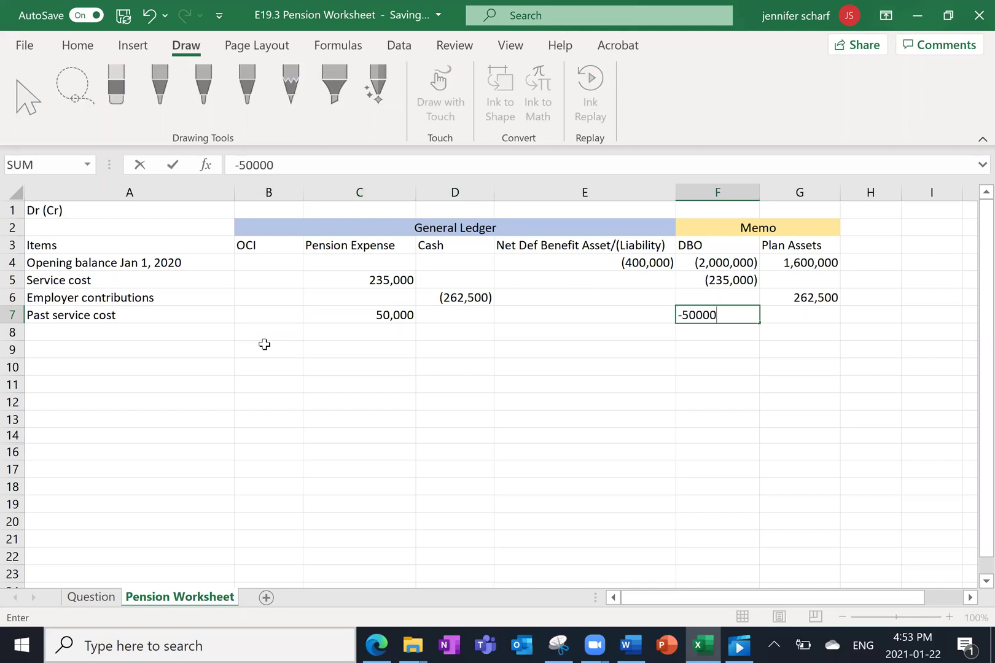
key("Return")
key("Up")
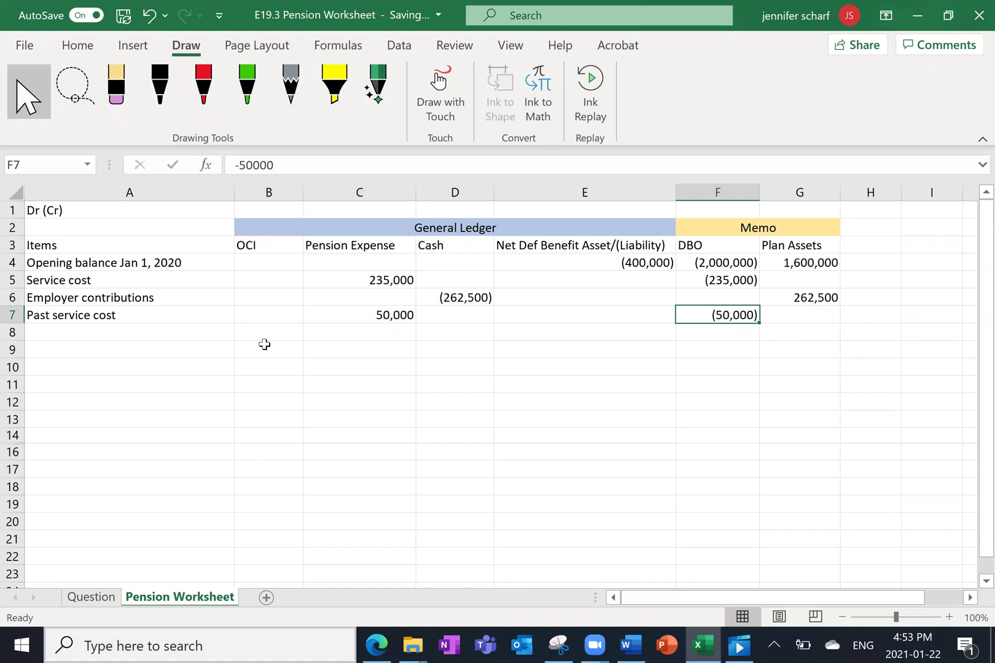
- Highlight the past service cost of 50,000 in yellow on the Question sheet to mark it as used
key("Down")
key("Left")
key("Home")
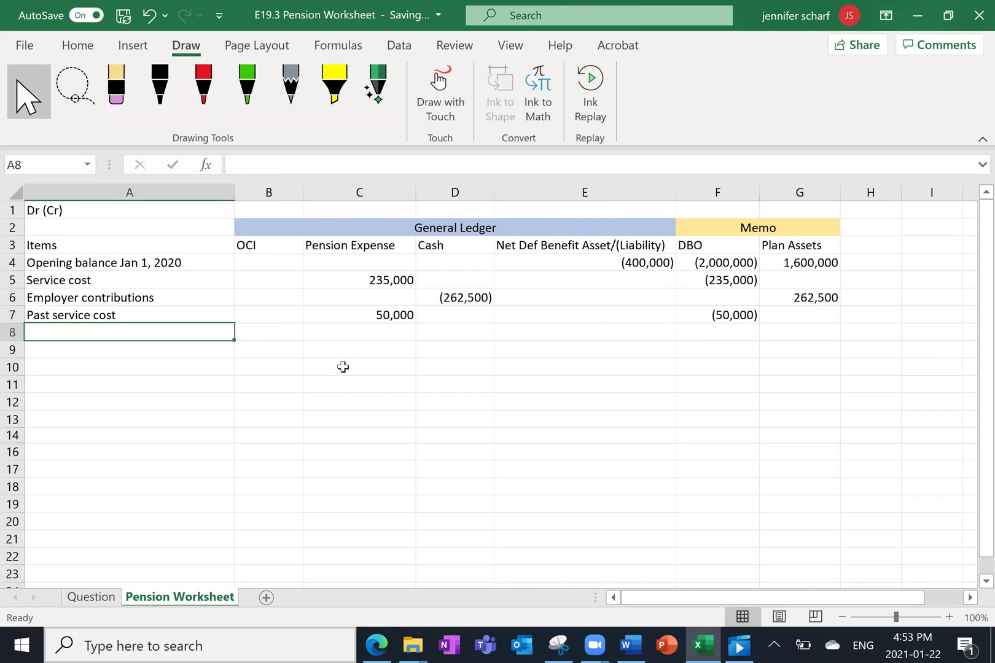
left_click(91, 597)
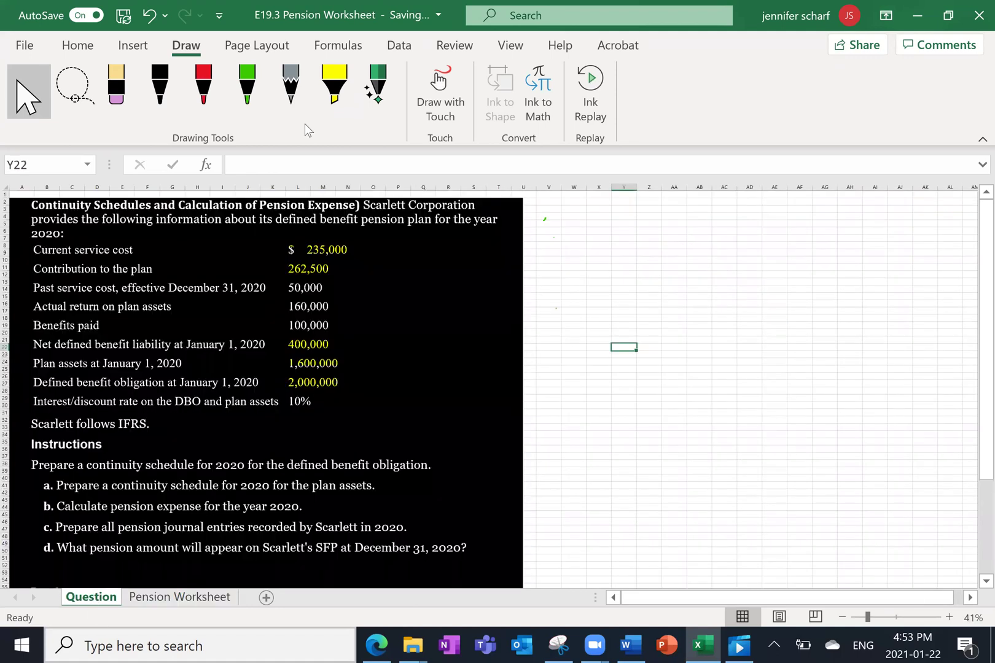
left_click(333, 91)
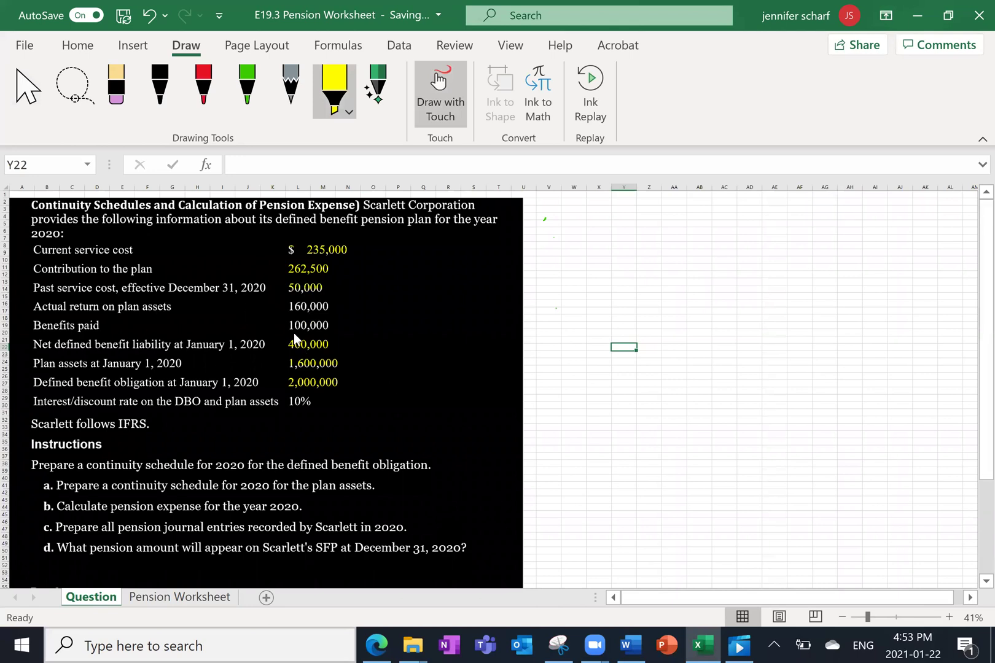
- Label the next item row of the Pension Worksheet in A8 as "Benefits paid"
left_click(184, 603)
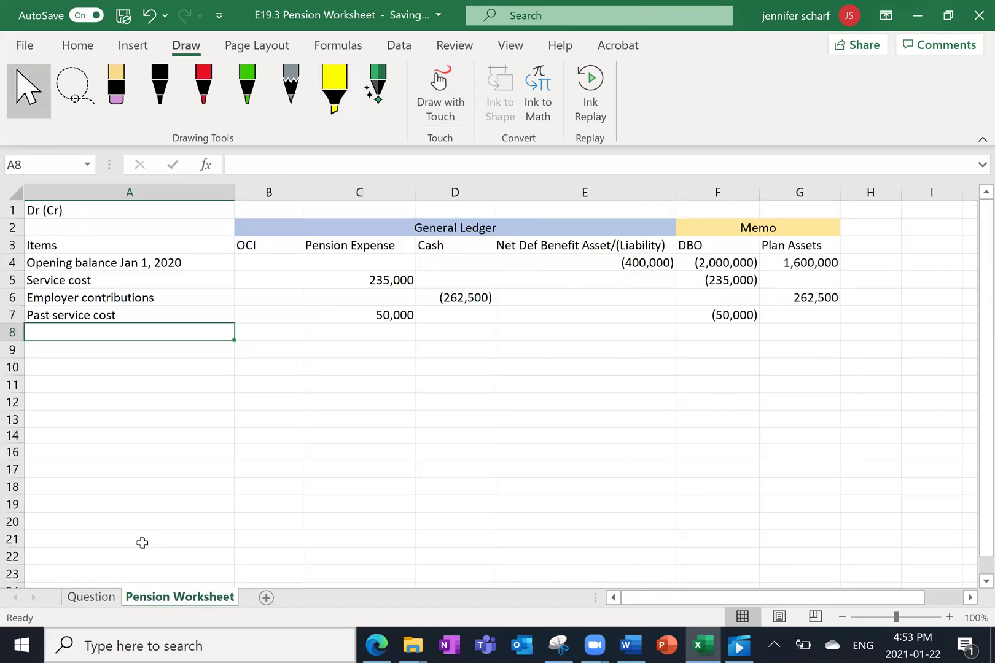
type("Benefits paid")
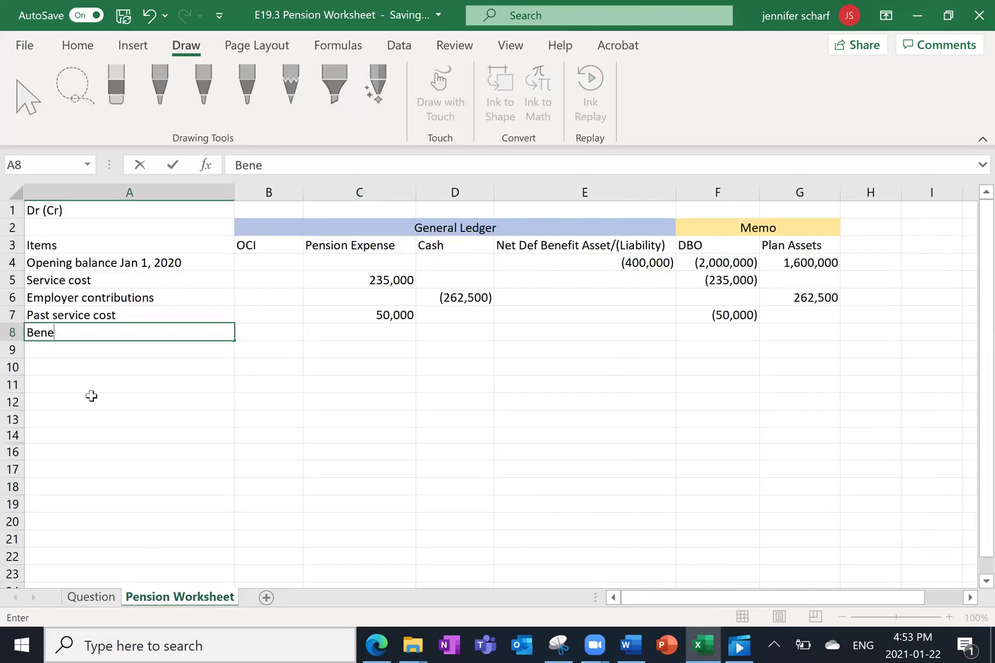
key("Tab")
- Record the benefits paid as a reduction of plan assets by entering -50000 in G8
key("Tab")
key("Tab")
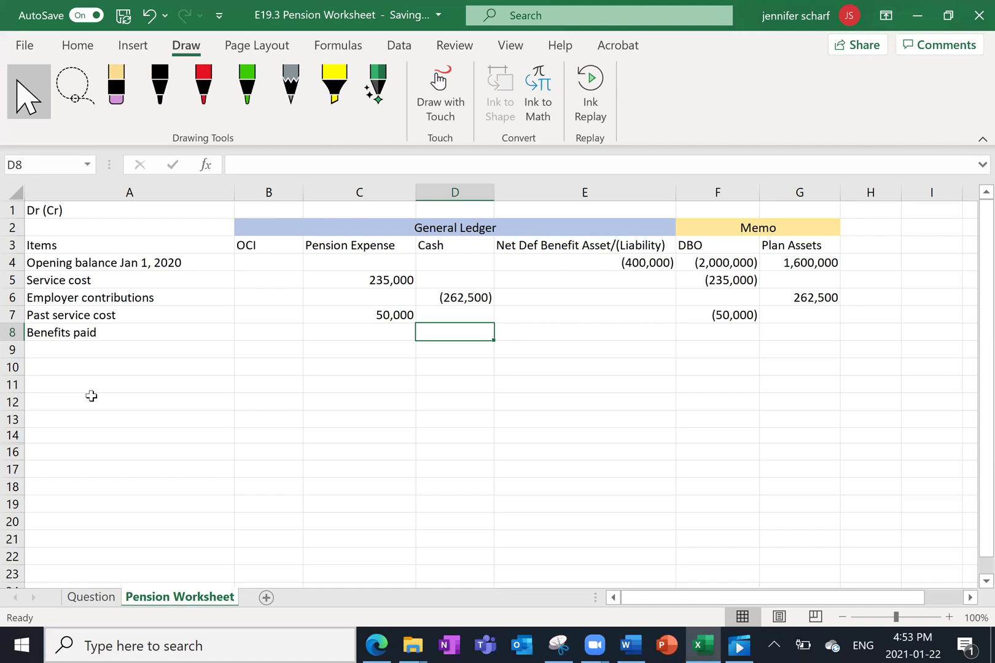
key("Tab")
key("Tab")
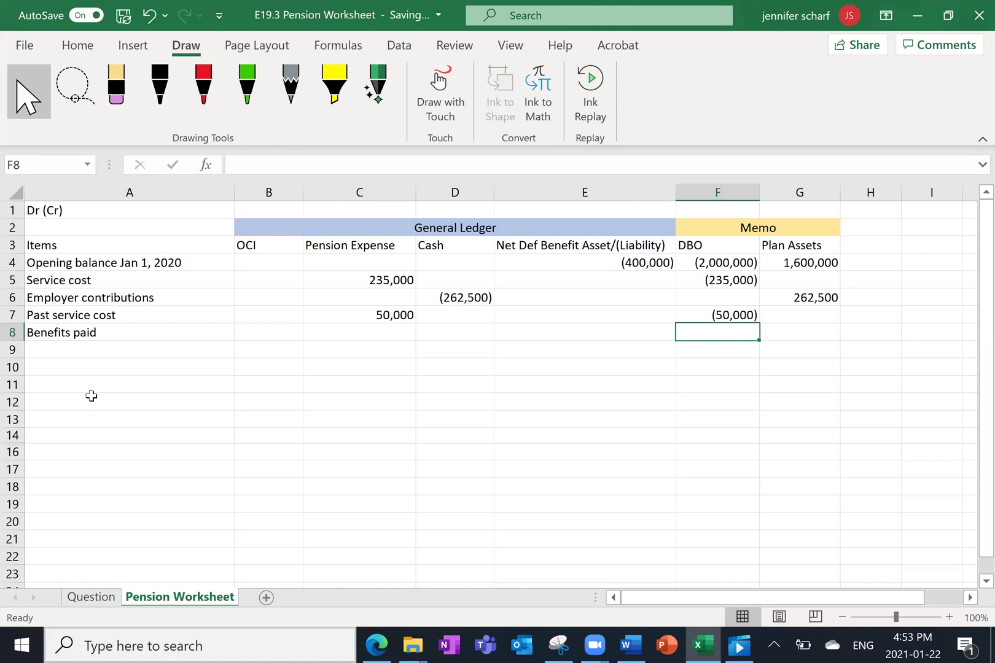
key("Tab")
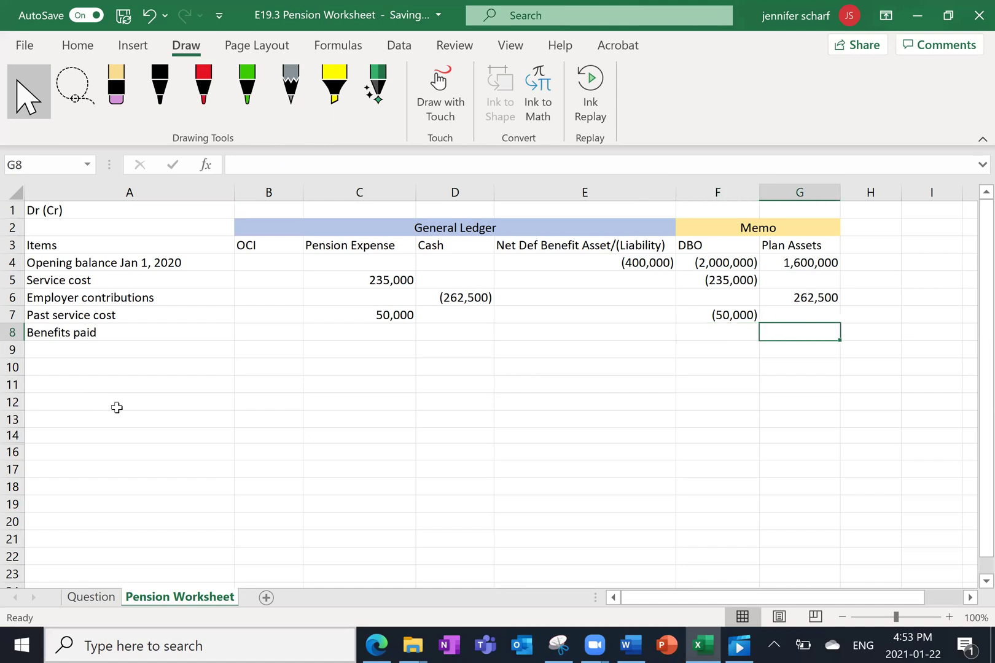
type("-50000")
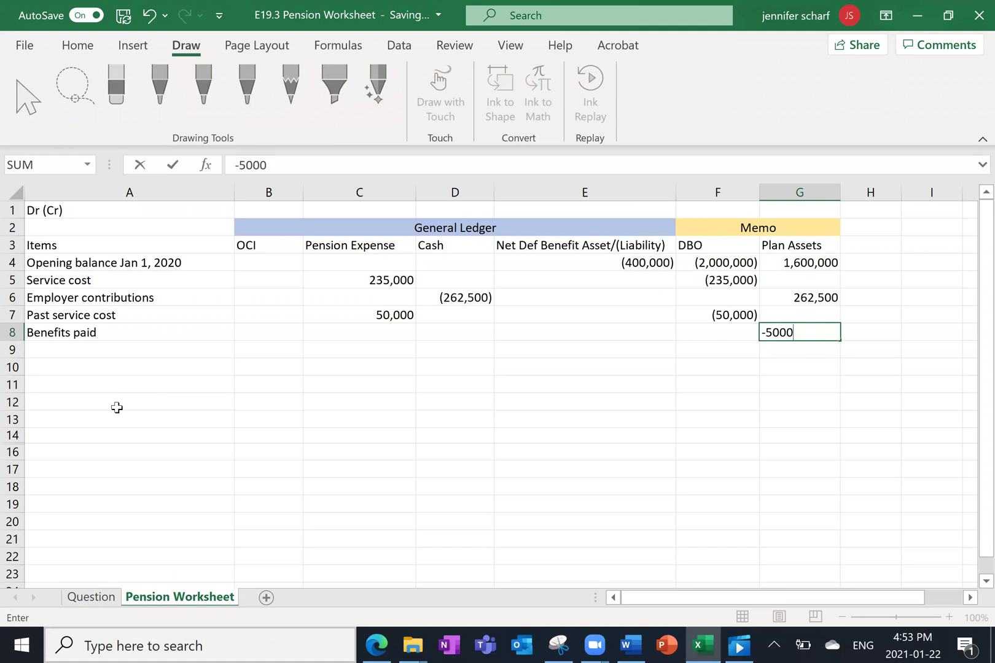
key("Return")
- Record the benefits paid in the DBO column by entering 50000 in F8
key("Up")
key("Left")
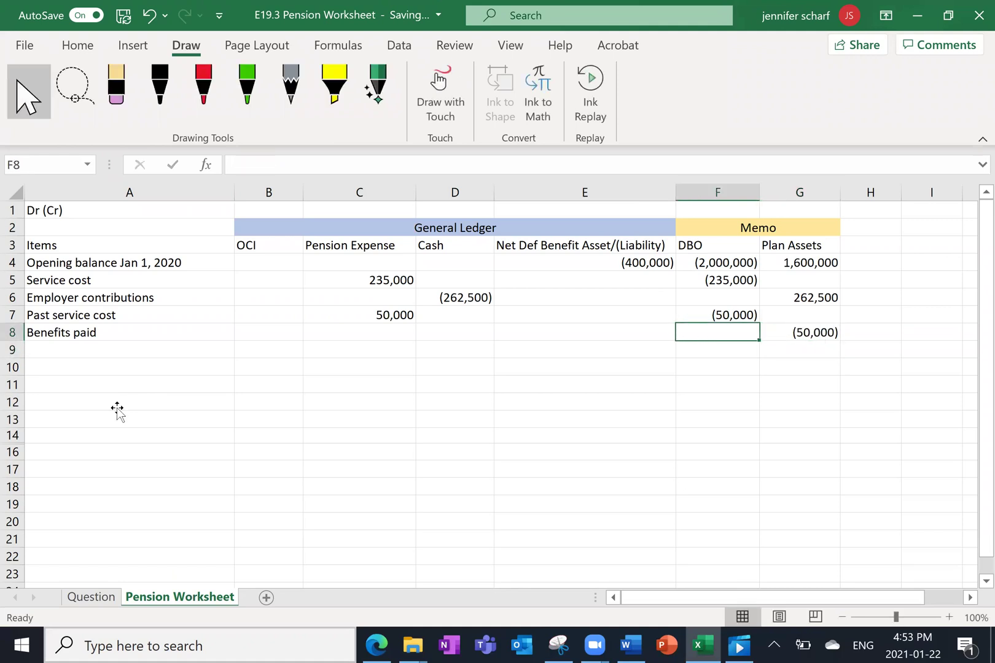
left_click(117, 408)
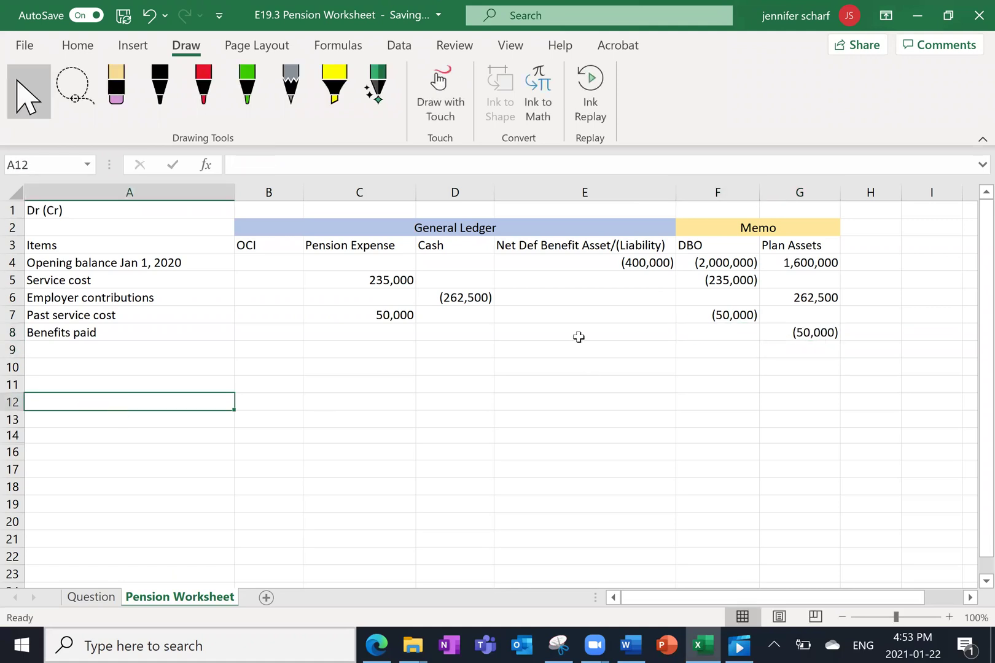
left_click(738, 335)
type("50000")
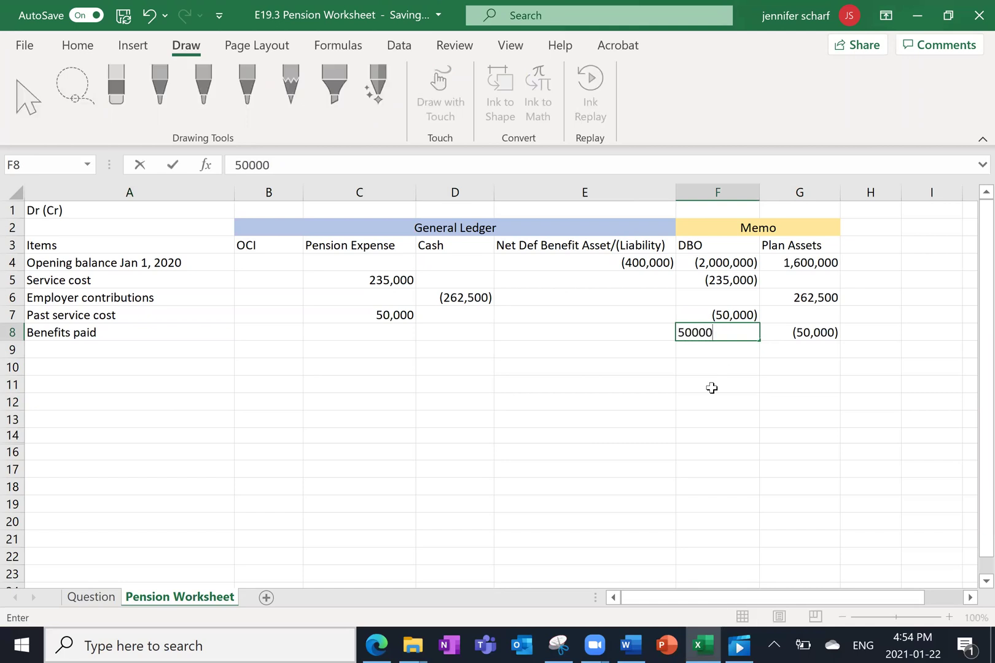
key("Return")
key("Up")
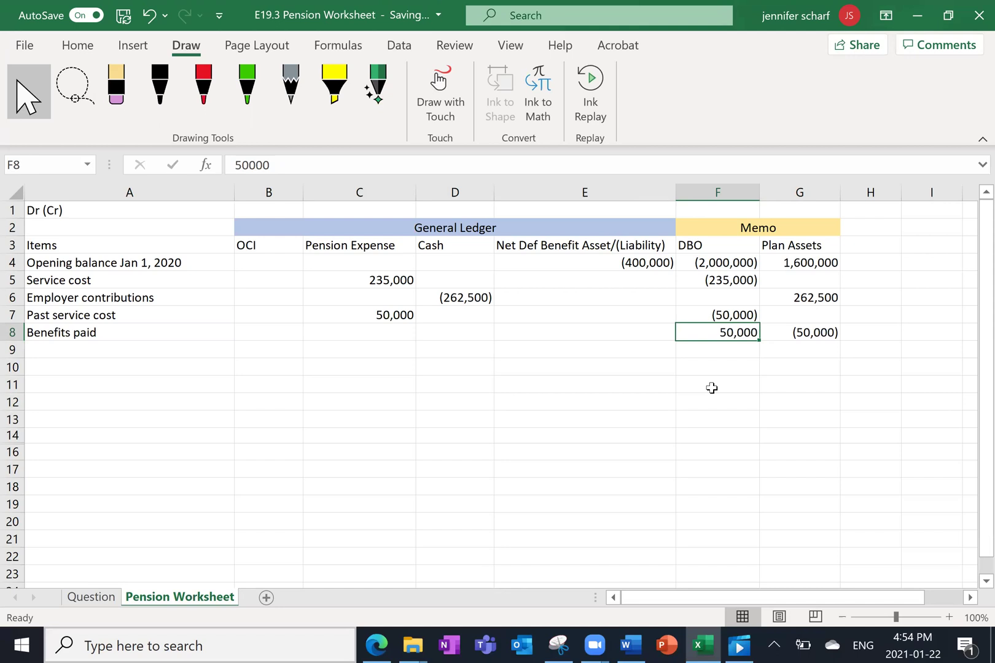
key("Left")
key("Left")
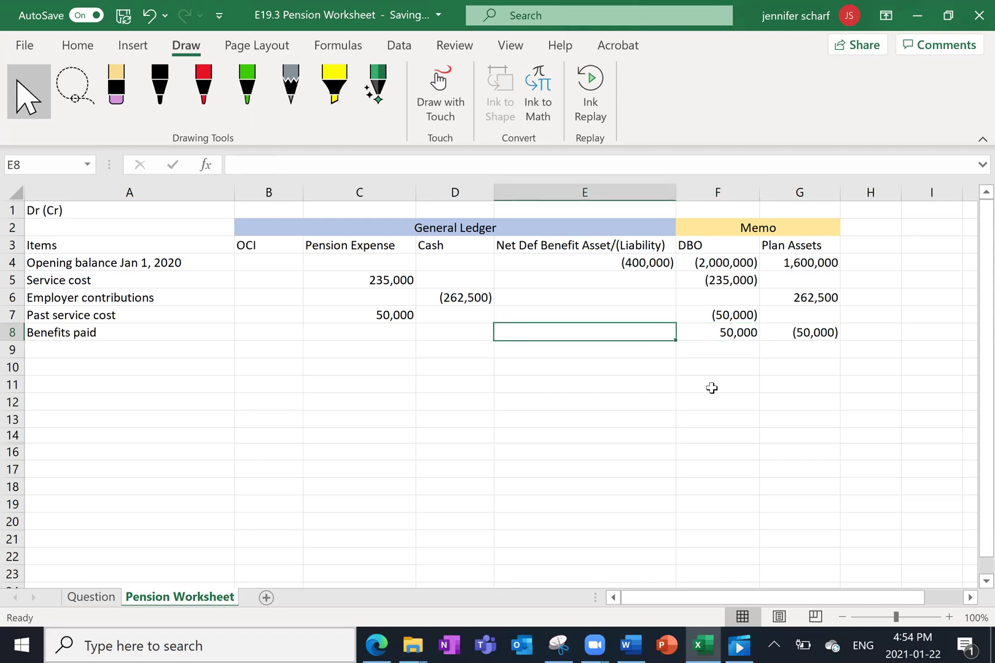
key("Right")
key("Right")
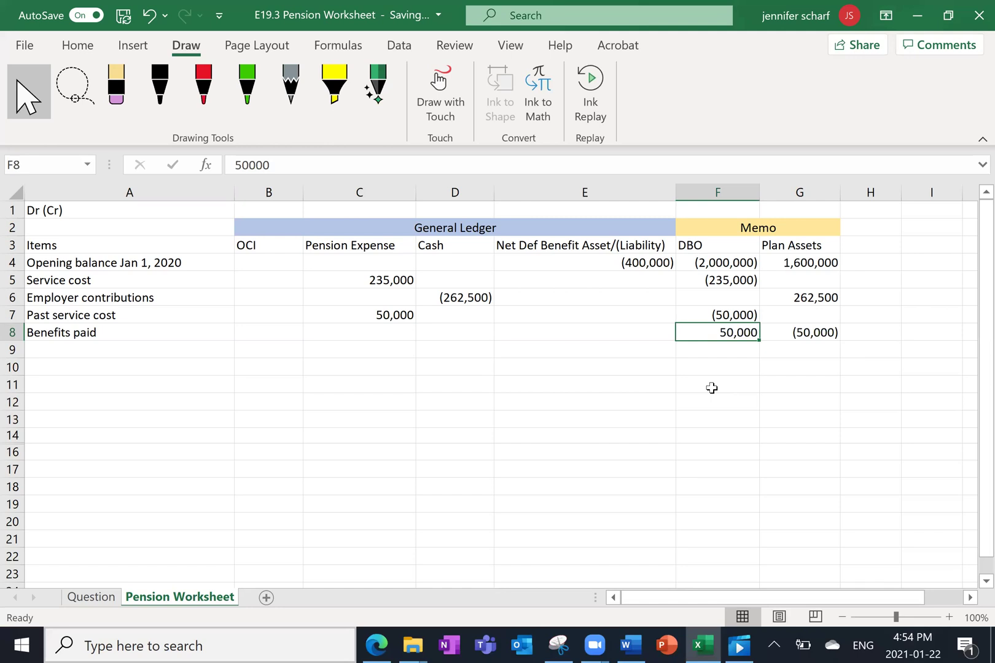
- Highlight the benefits paid of 100,000 in yellow on the Question sheet and return to the Pension Worksheet
key("Down")
key("Left")
key("Left")
key("Home")
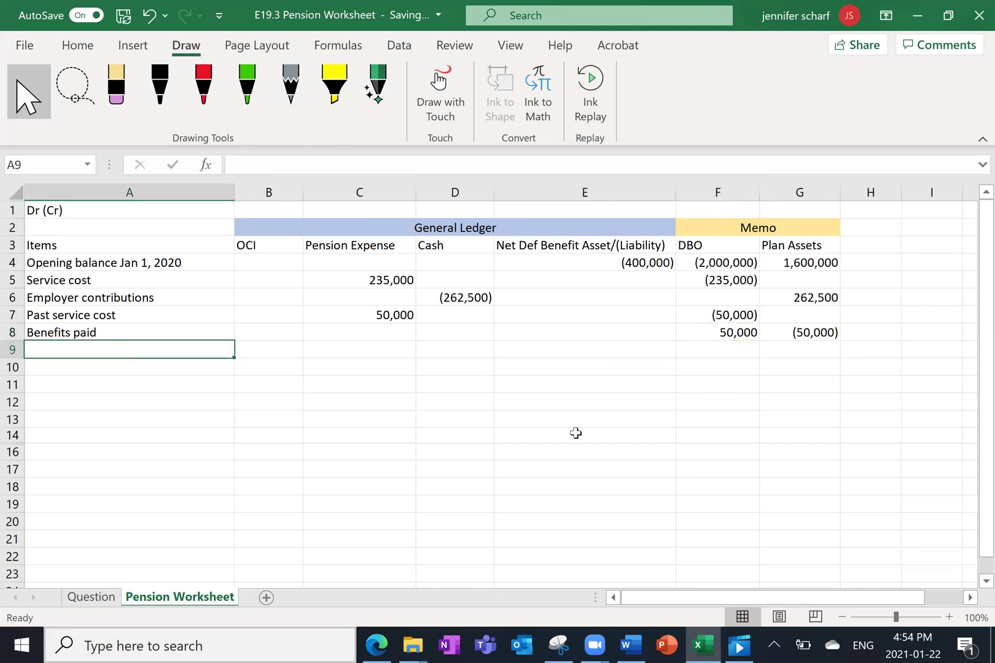
left_click(85, 599)
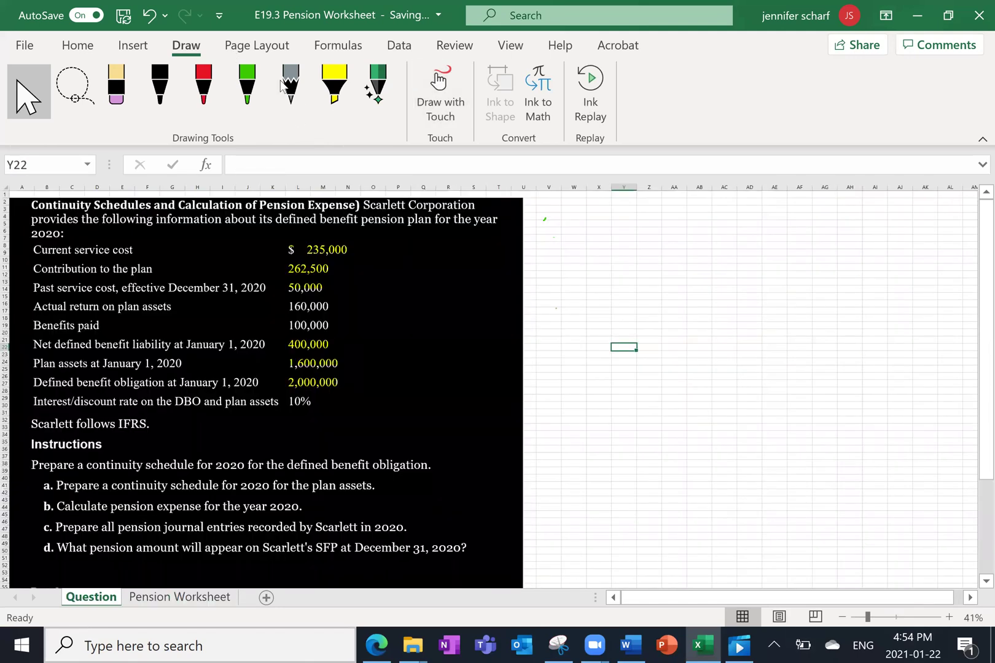
left_click(334, 95)
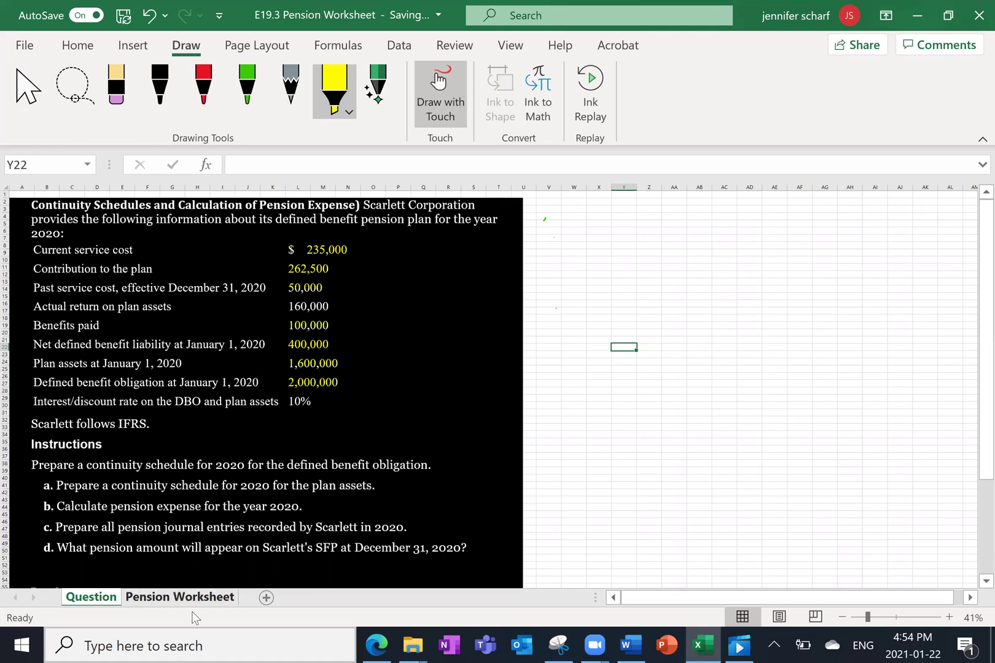
left_click(179, 596)
key("Escape")
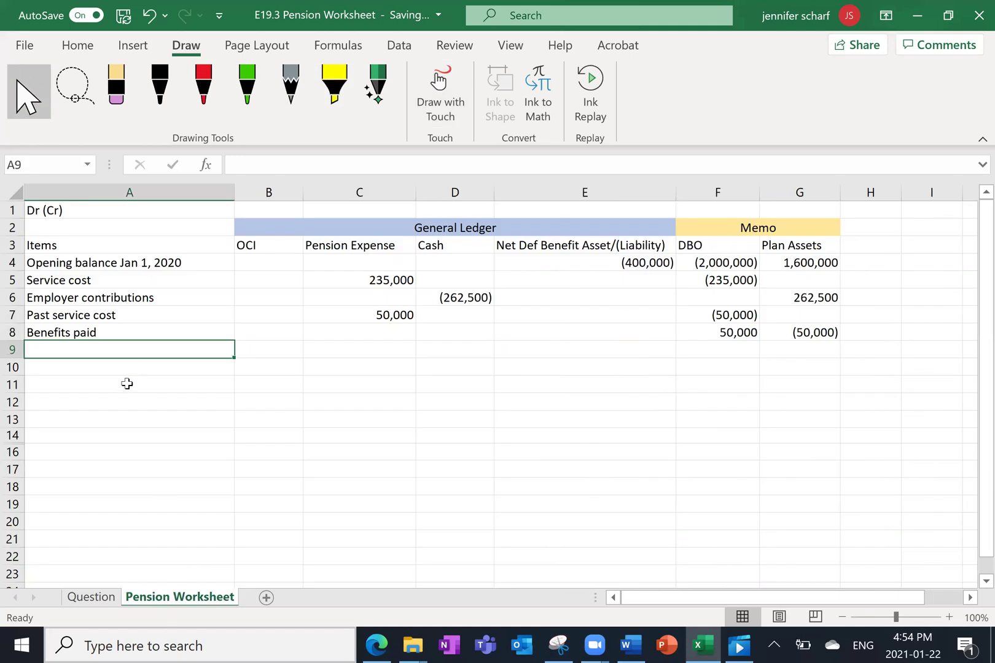
- Label A9 "Expected return on plan assets" and start the calculation note in A10 with ='1600000*
type("Expec")
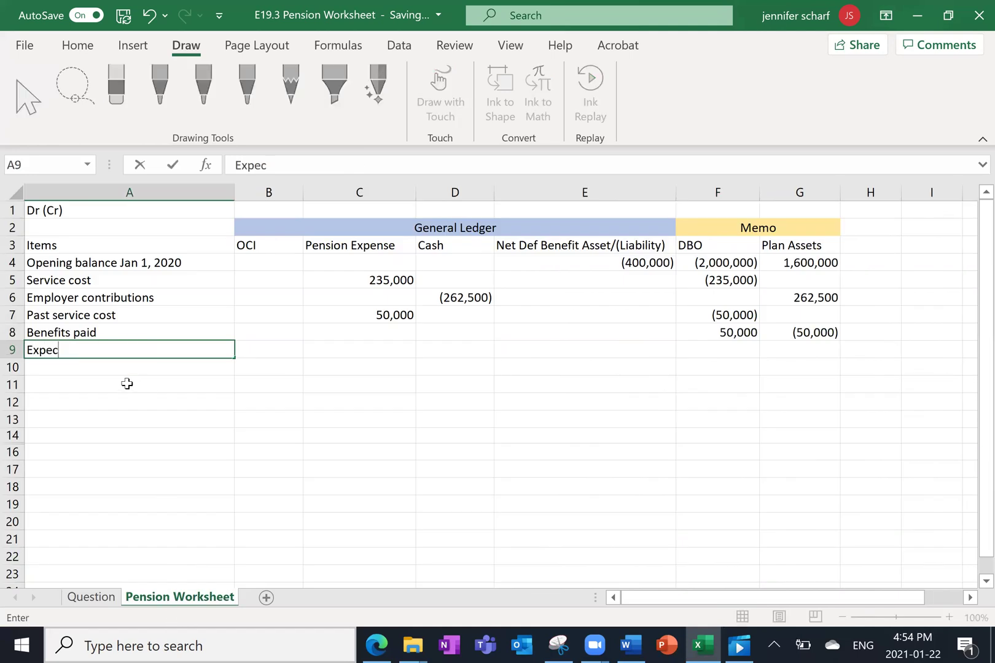
type("ted return ret")
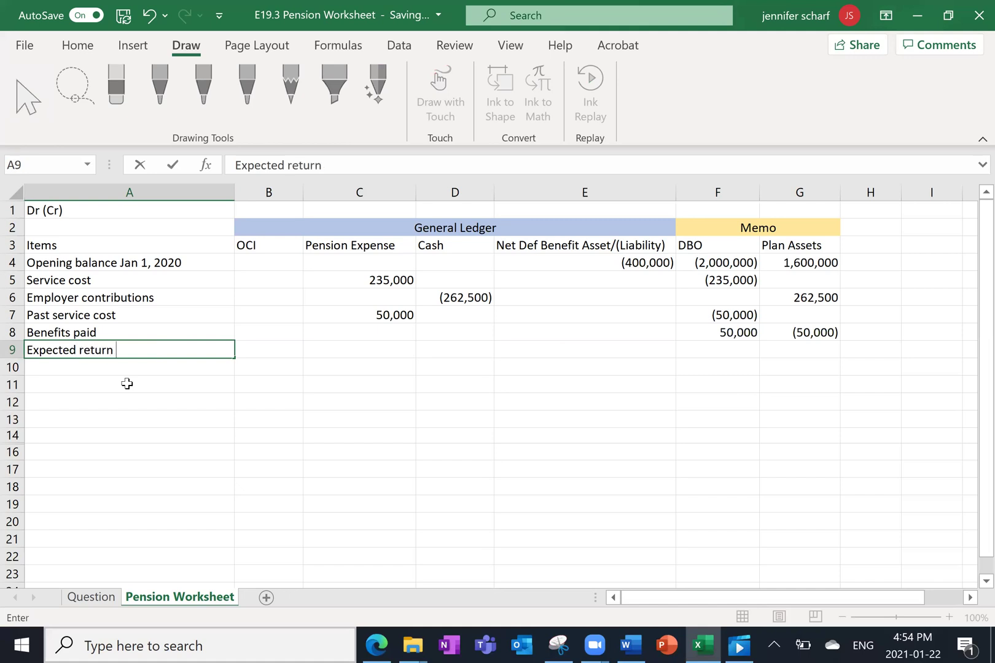
key("BackSpace")
key("BackSpace")
key("BackSpace")
type("on plan assets")
key("ctrl+Return")
type("=")
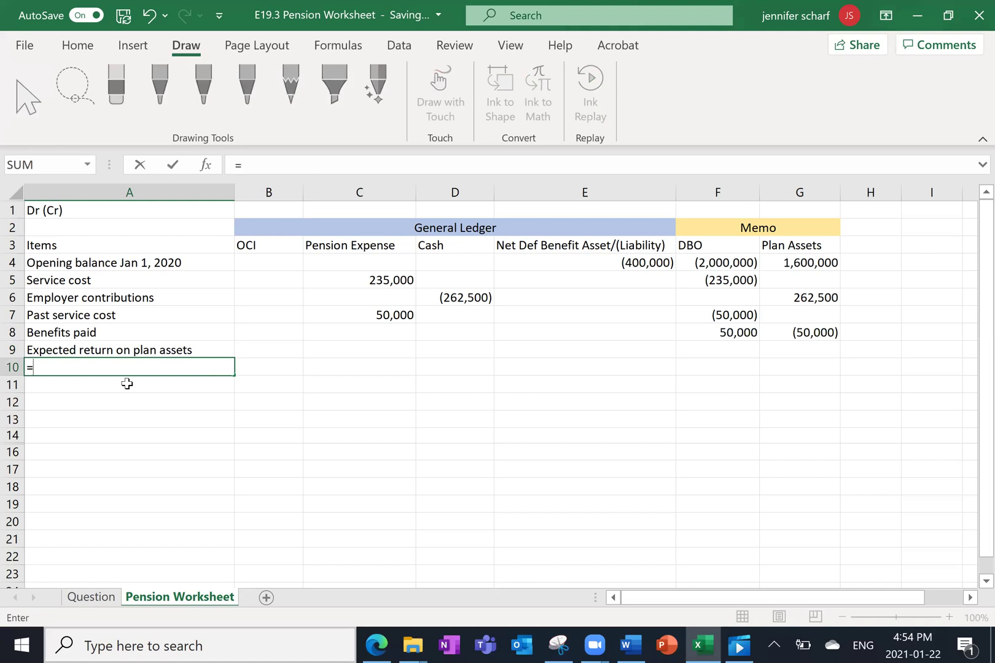
type("'1600000*")
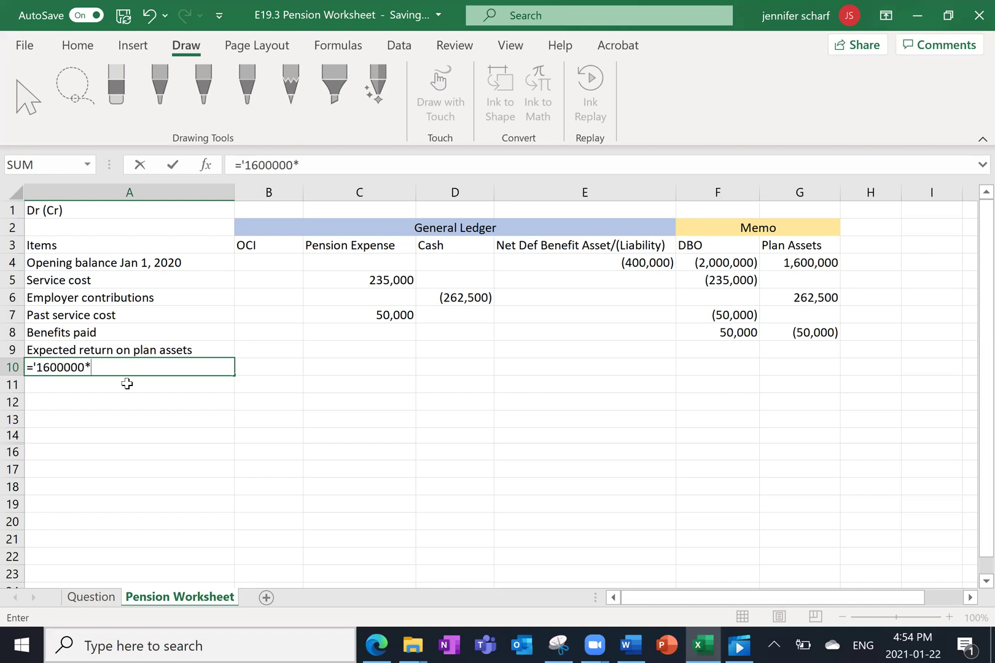
left_click(93, 597)
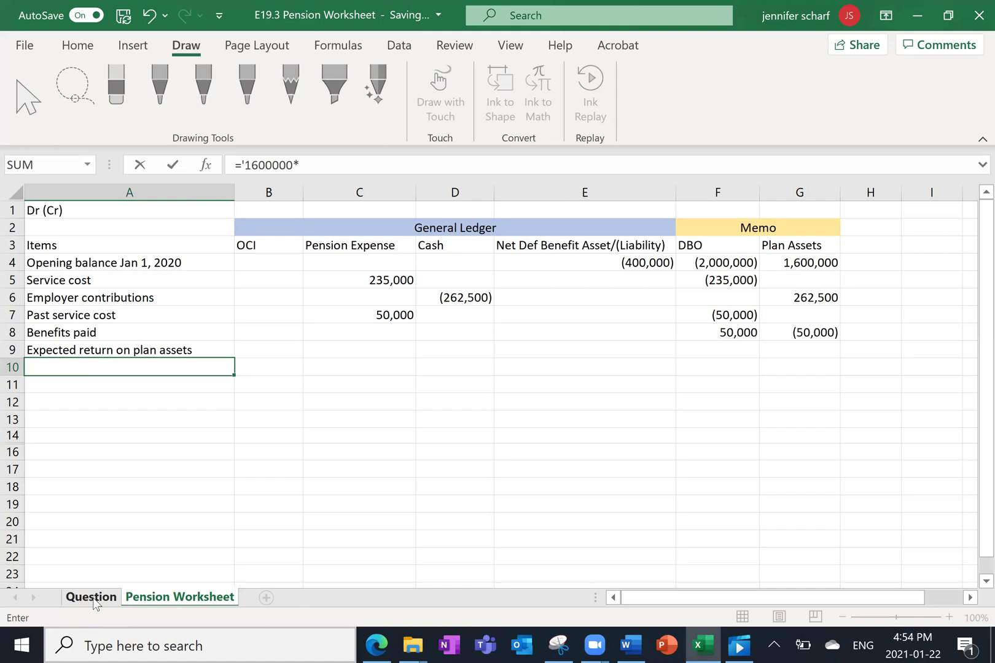
left_click(162, 598)
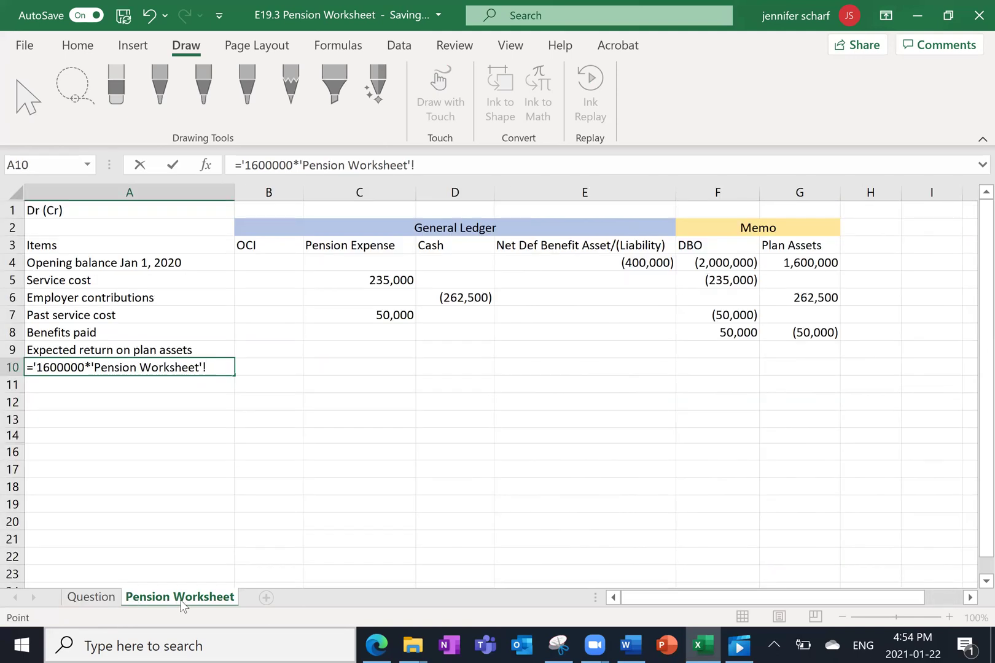
key("BackSpace")
key("BackSpace")
key("BackSpace")
key("BackSpace")
key("BackSpace")
key("BackSpace")
key("BackSpace")
key("BackSpace")
key("BackSpace")
key("BackSpace")
key("BackSpace")
key("BackSpace")
key("BackSpace")
key("BackSpace")
key("BackSpace")
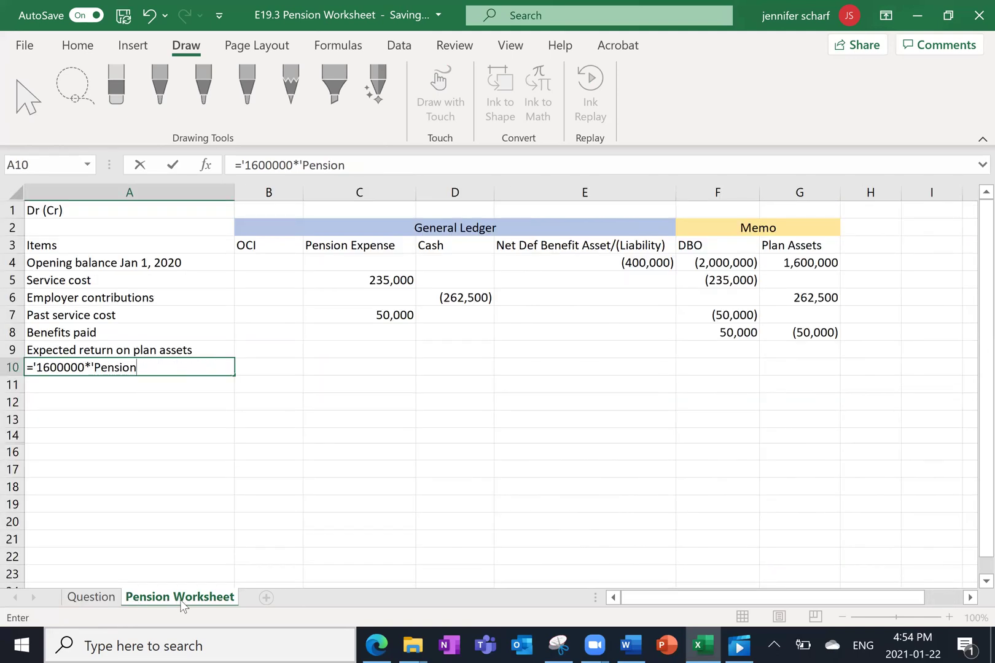
key("BackSpace")
key("BackSpace")
key("BackSpace")
key("BackSpace")
key("BackSpace")
- Complete the note in A10 with 10% and correct its leading apostrophe so it reads =1600000*10% as text
type("10%")
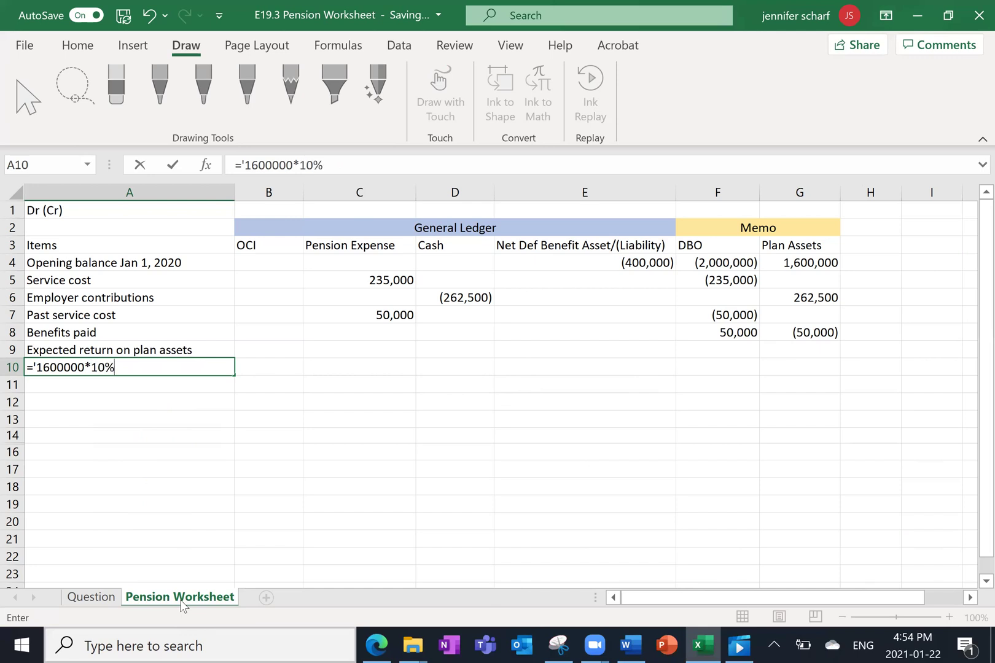
key("Return")
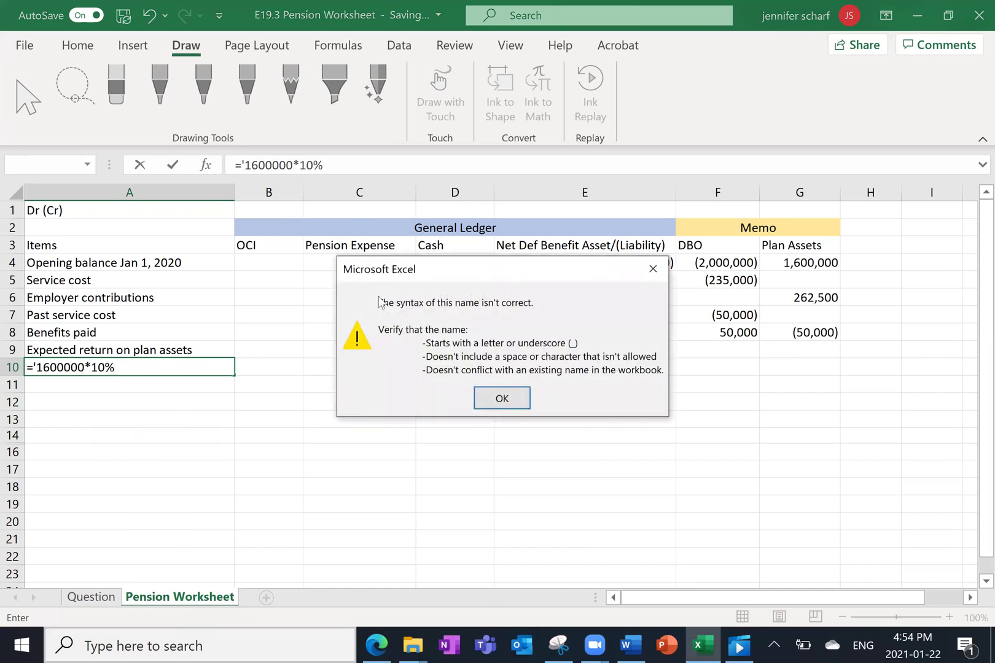
key("Return")
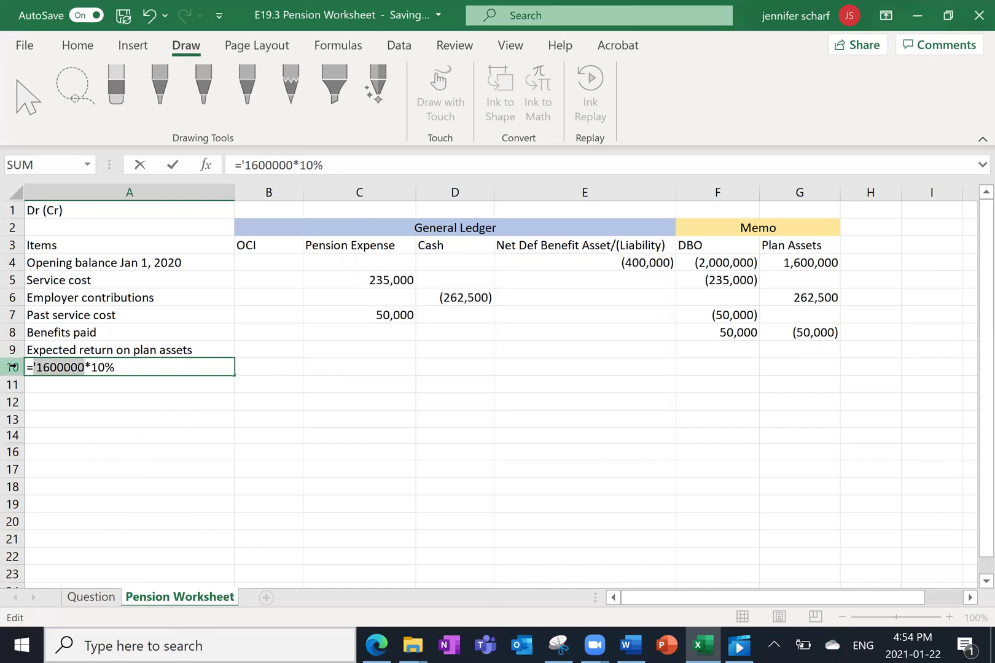
left_click(35, 367)
key("BackSpace")
key("BackSpace")
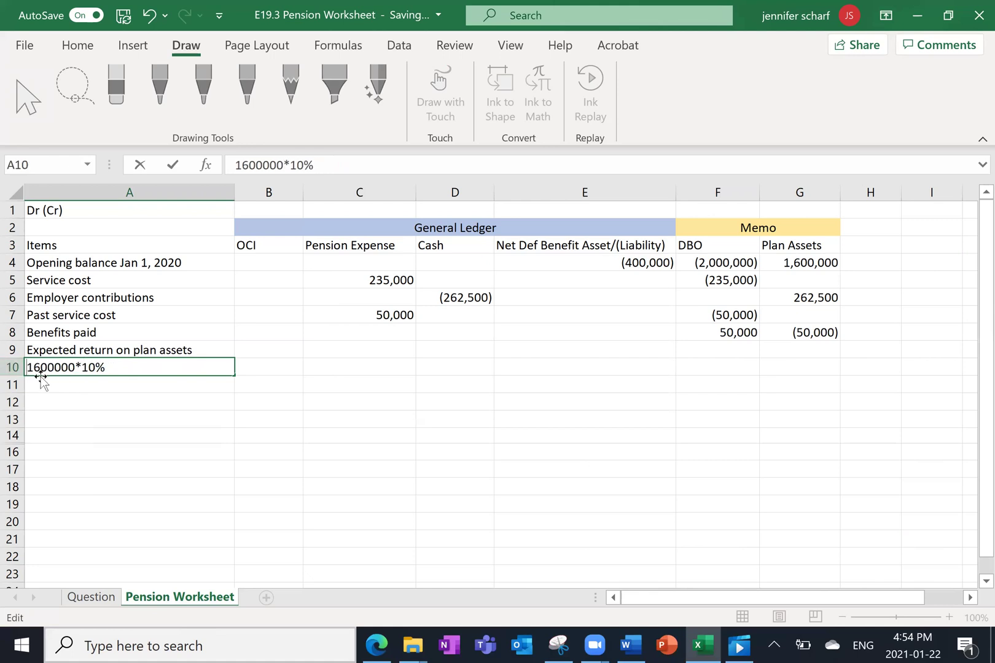
type("'")
key("BackSpace")
type("=")
key("Return")
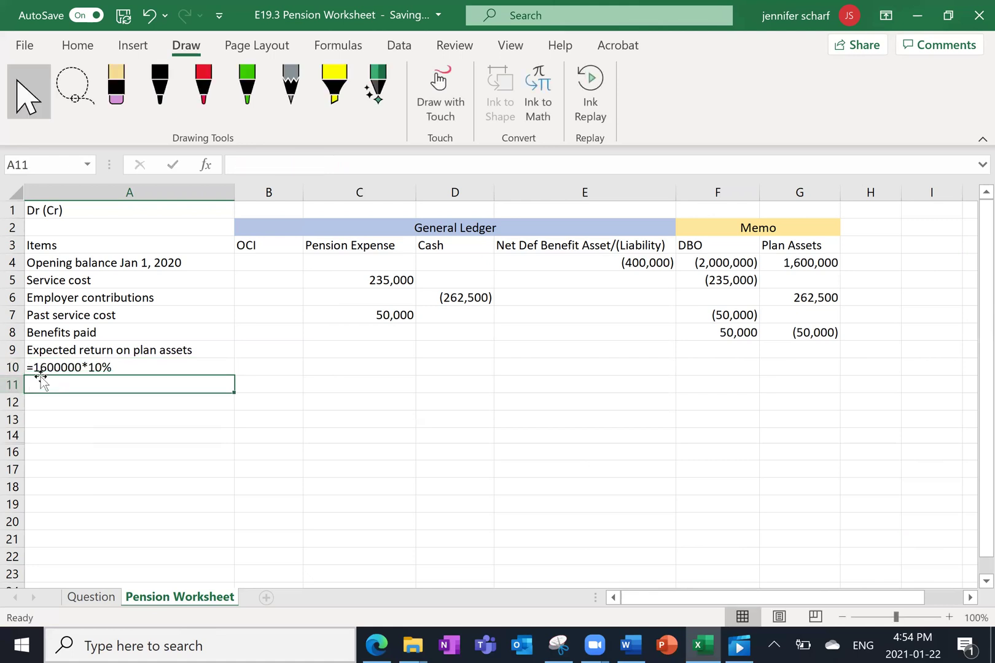
- Calculate the expected return in the Pension Expense column by entering =1600000*10% in C10
key("Up")
key("Right")
key("Right")
key("Left")
key("Left")
key("Right")
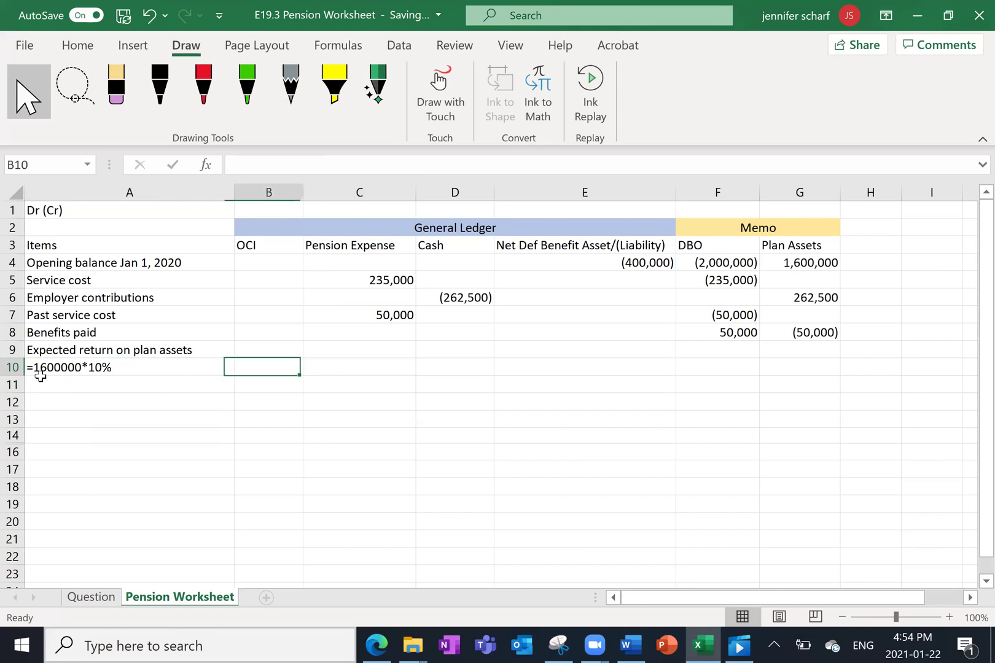
key("Right")
type("=")
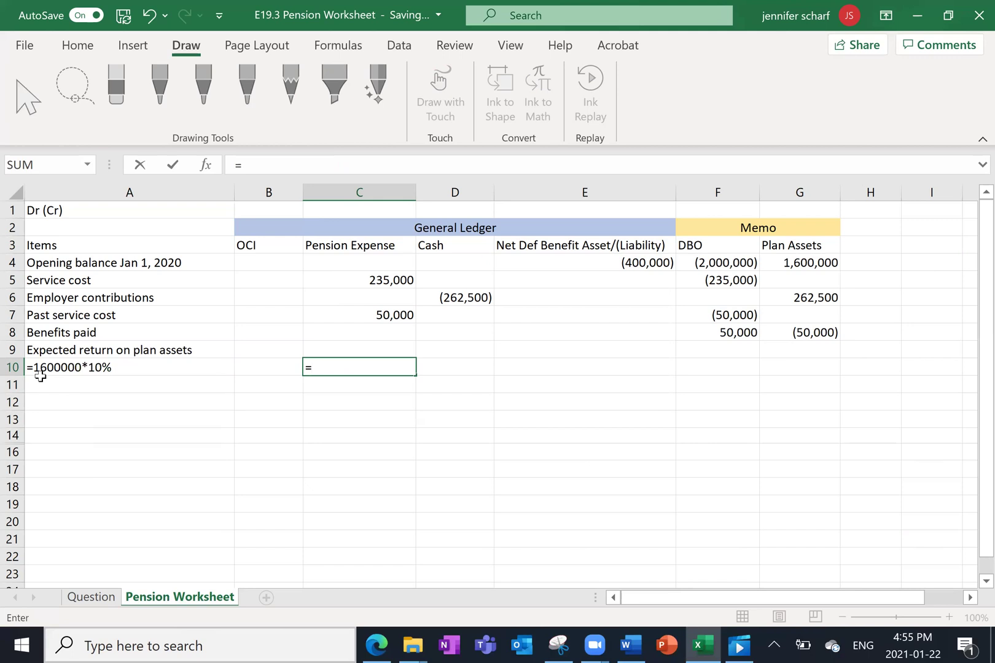
type("1600000*10%")
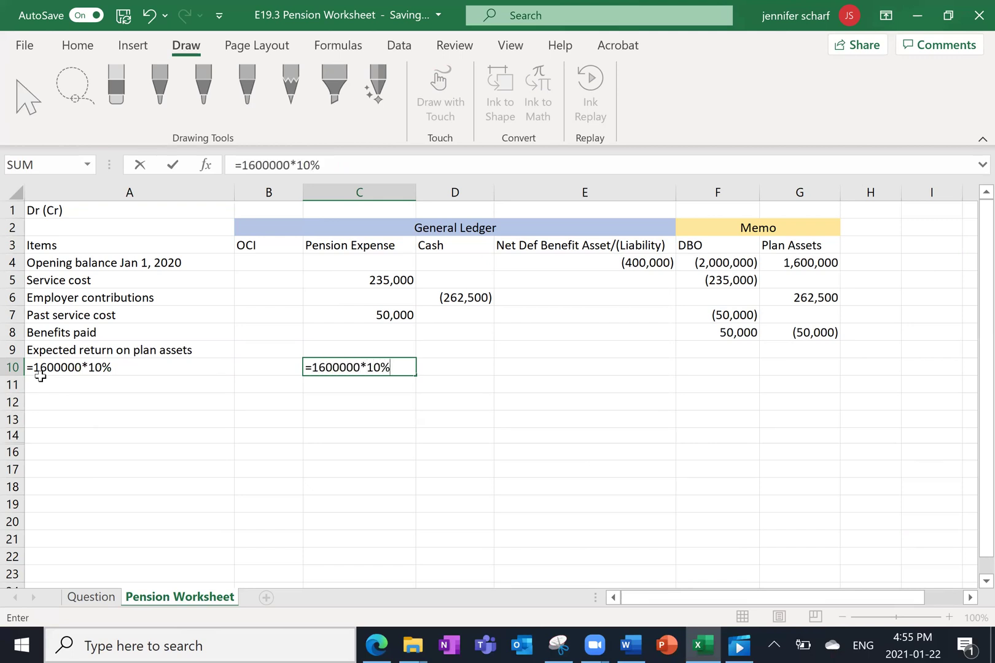
key("Return")
key("Up")
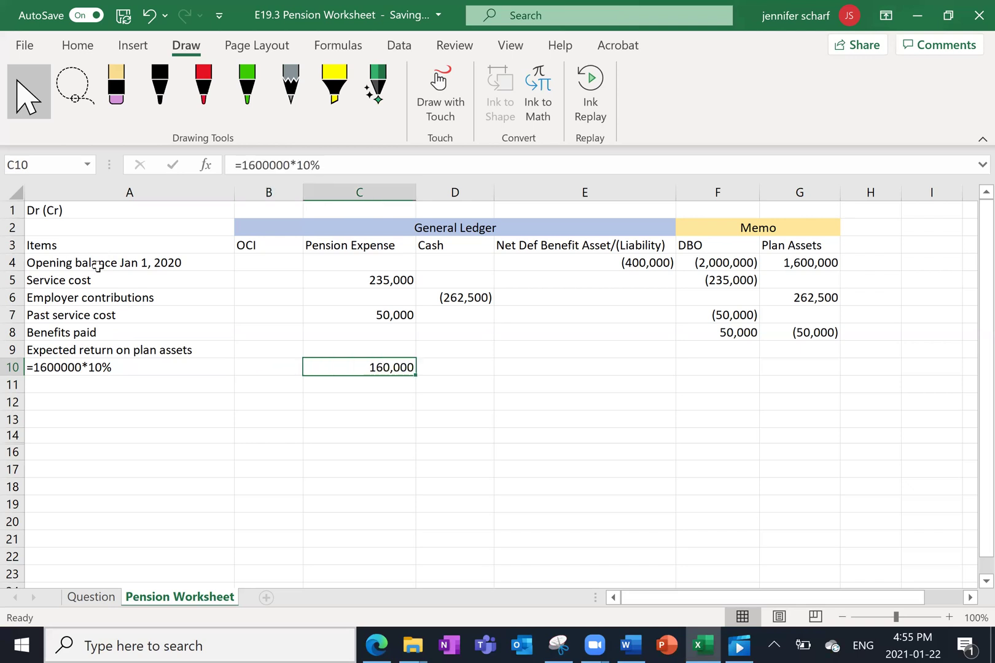
- Record the expected return of 160,000 in the Plan Assets column in G10
key("Right")
key("Right")
key("Right")
key("Right")
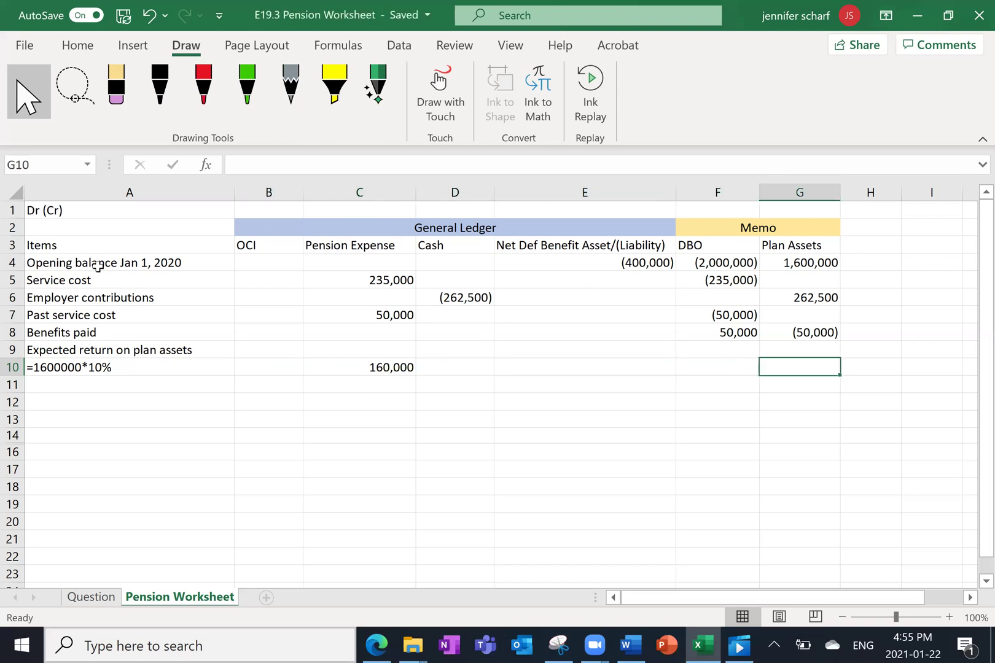
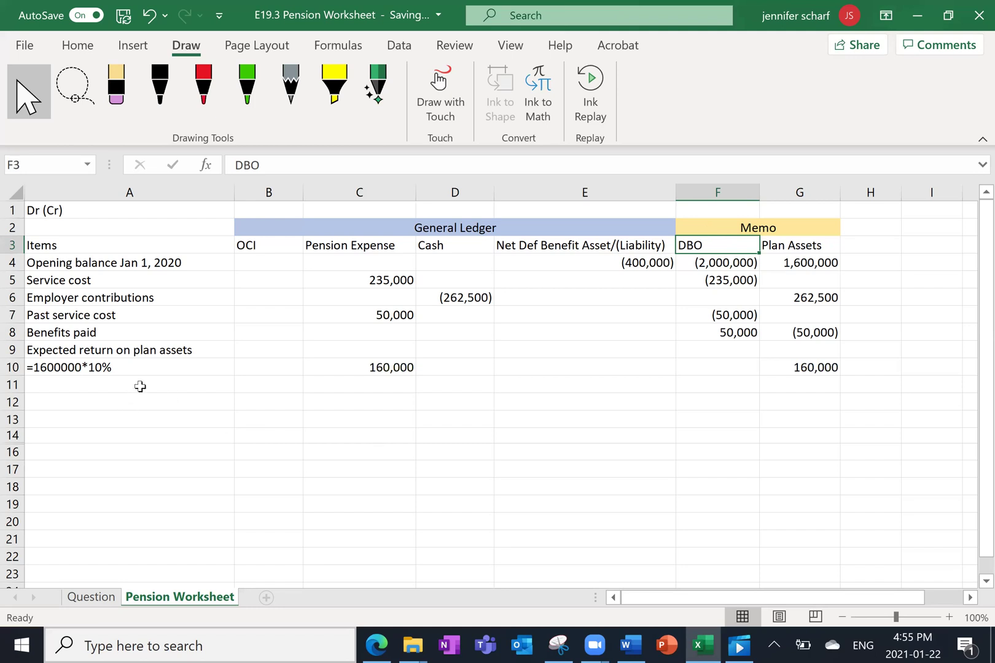
- Label the next item row of the Pension Worksheet in A11 as "Interest on DBO"
left_click_drag(140, 386, 159, 405)
key("Down")
left_click(160, 385)
type("Inters")
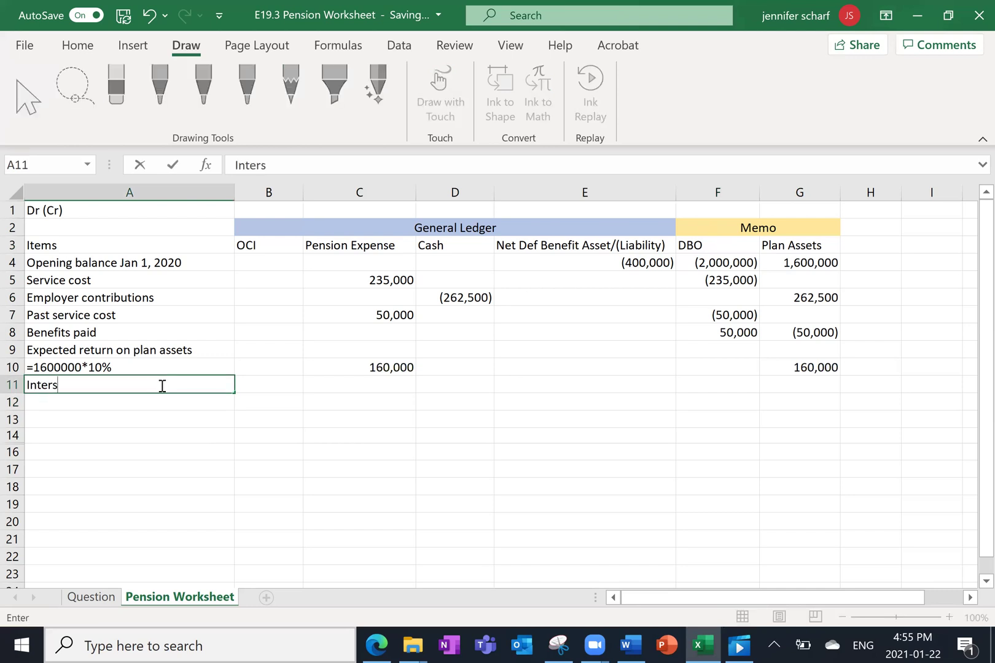
type("erres")
key("BackSpace")
key("BackSpace")
key("BackSpace")
type("est on DBO")
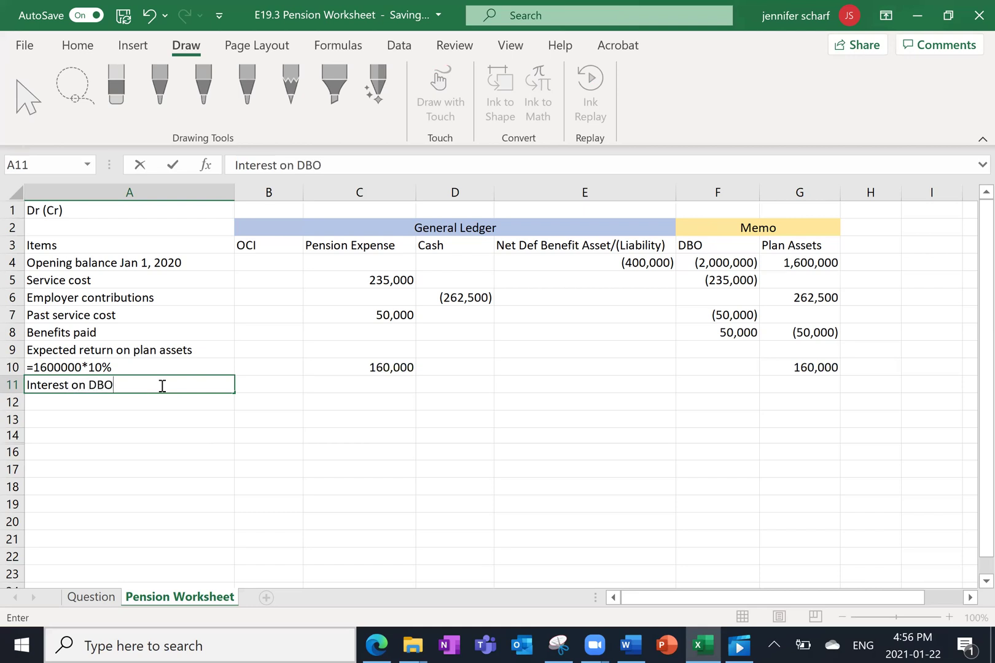
key("Return")
- Enter the interest calculation note =2000000*10% as text in A12, beneath the Interest on DBO label
type("=")
key("BackSpace")
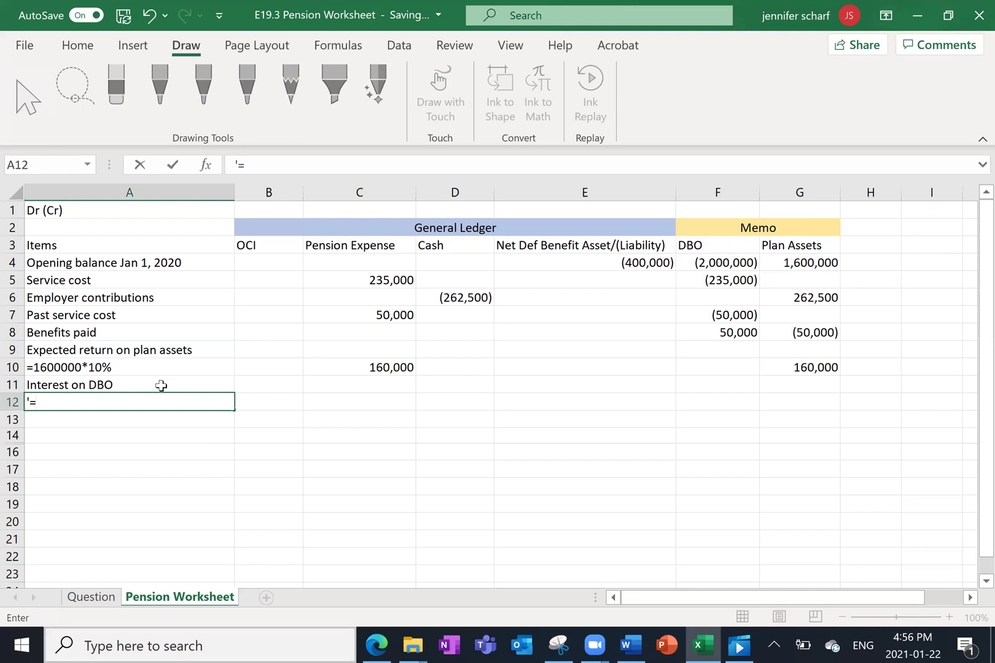
type("'=2000000*10%")
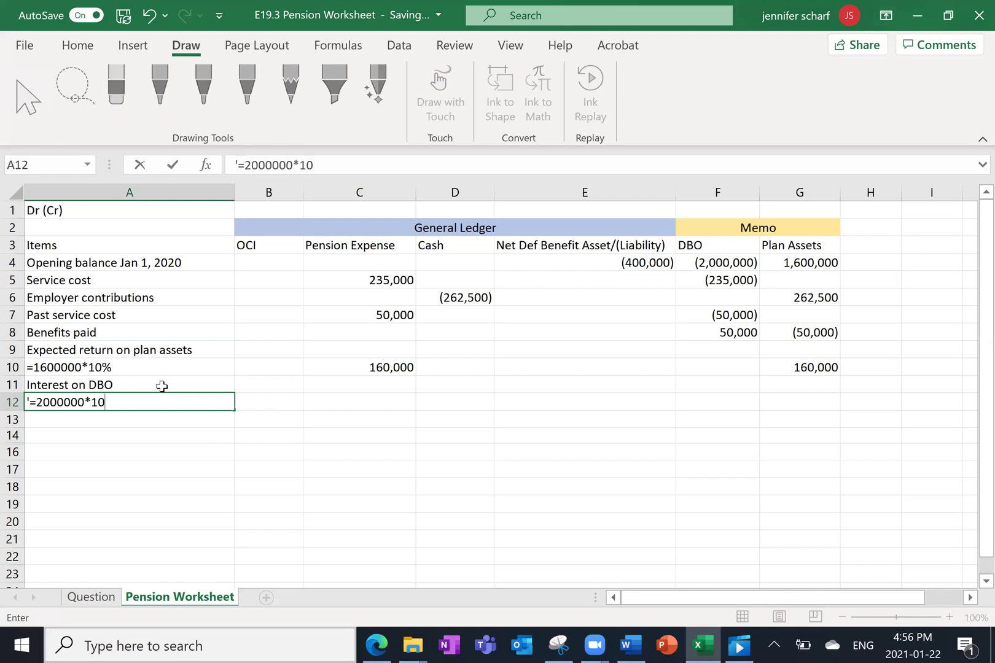
key("Return")
- Enter =-2000000*10% in C12 for the DBO interest in the Pension Expense column
key("Up")
key("Right")
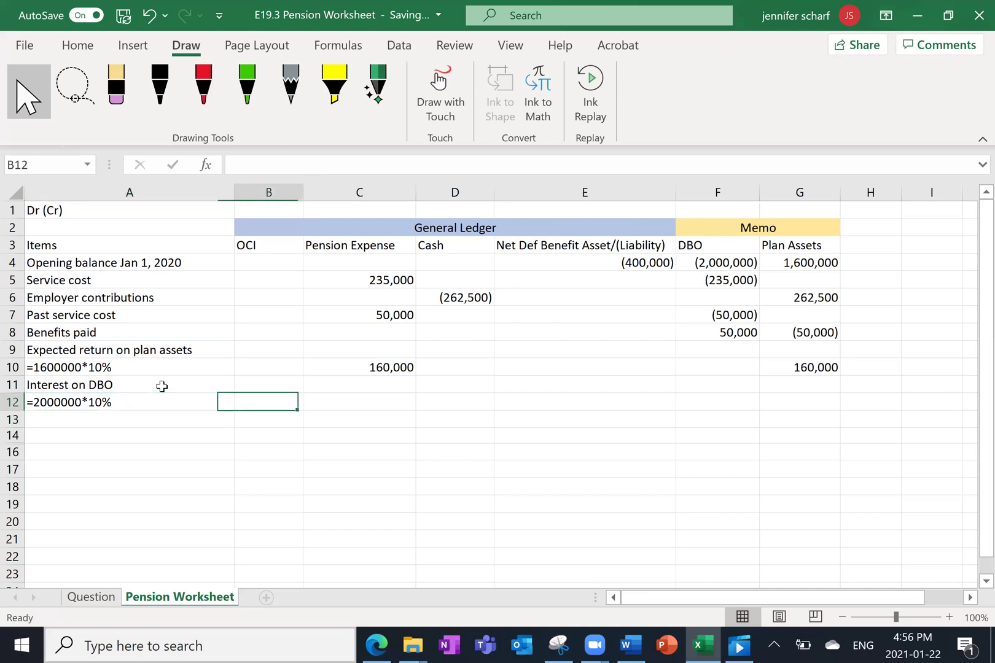
key("Right")
type("=-2000")
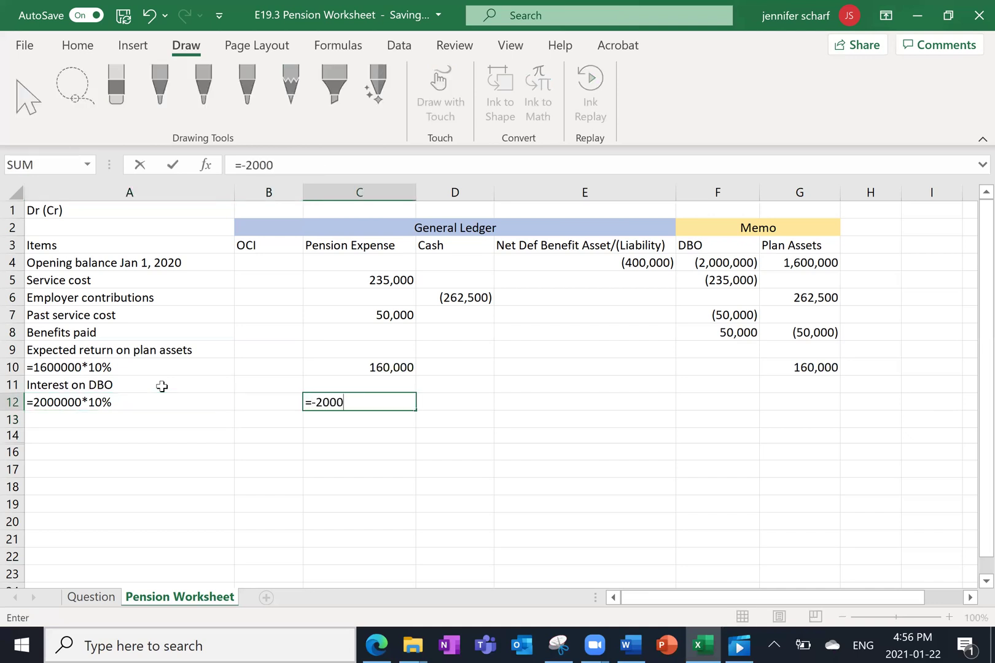
type("000*10%")
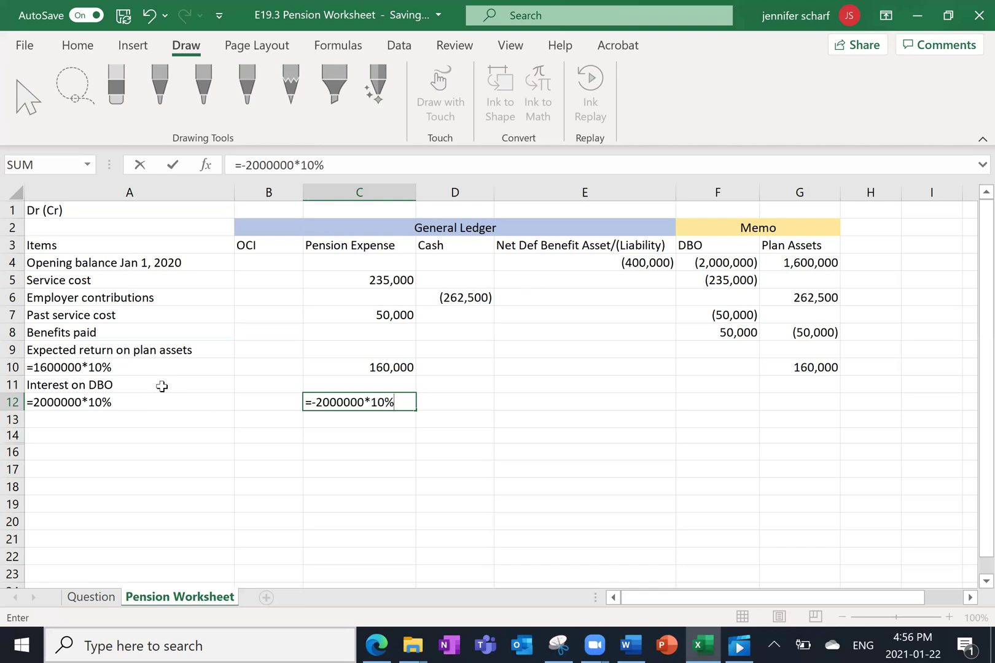
key("Return")
key("Up")
key("Left")
key("Left")
key("Right")
key("Right")
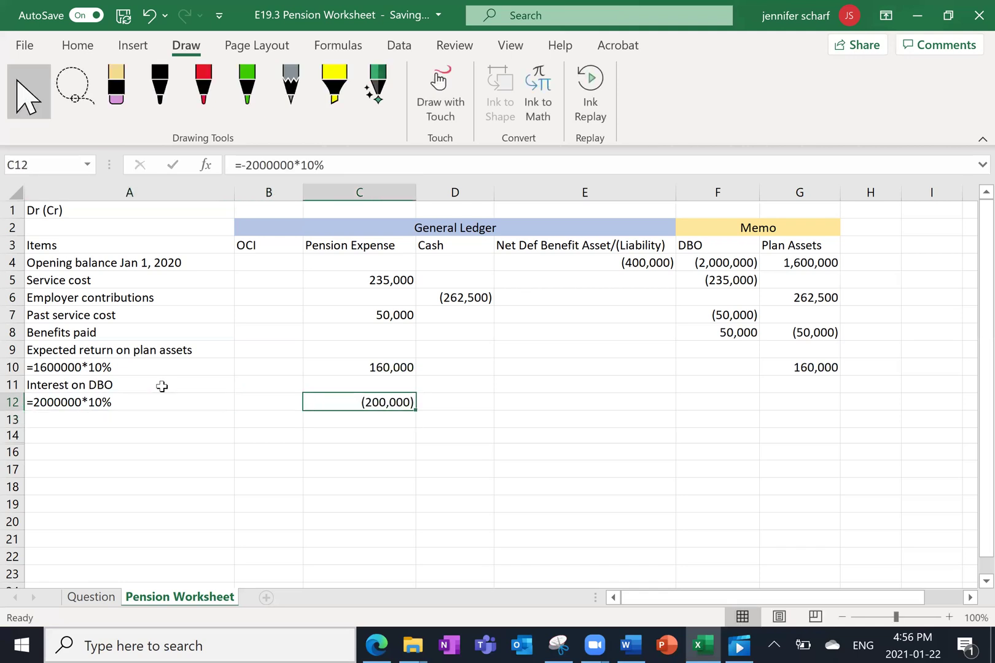
- Remove the minus sign from the DBO interest formula in C12 so it reads =2000000*10%
key("Right")
key("Right")
key("Right")
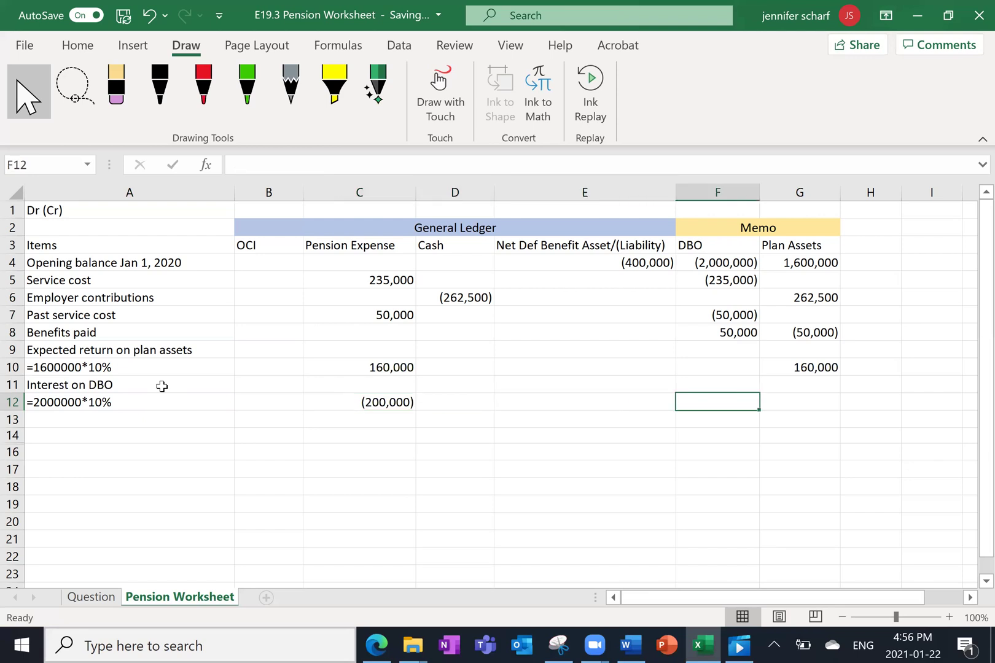
key("Left")
key("Left")
key("Left")
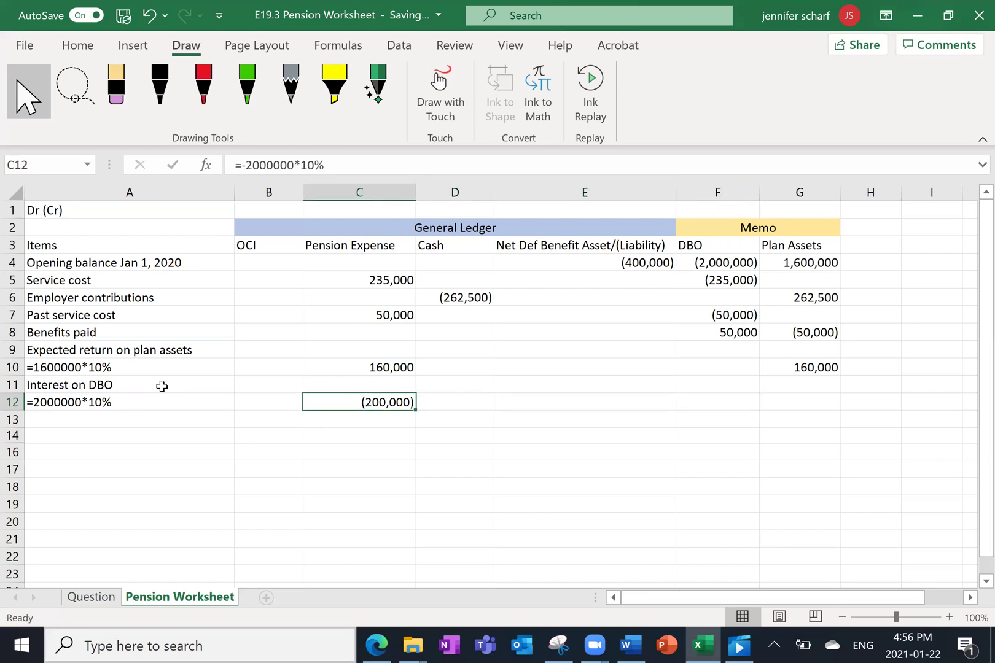
left_click(244, 164)
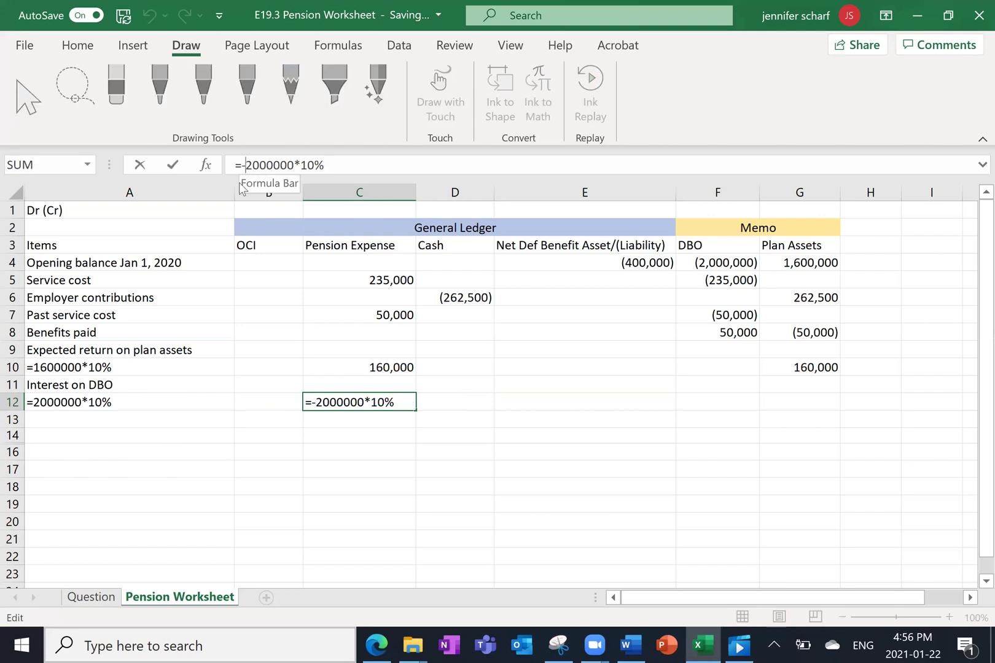
key("BackSpace")
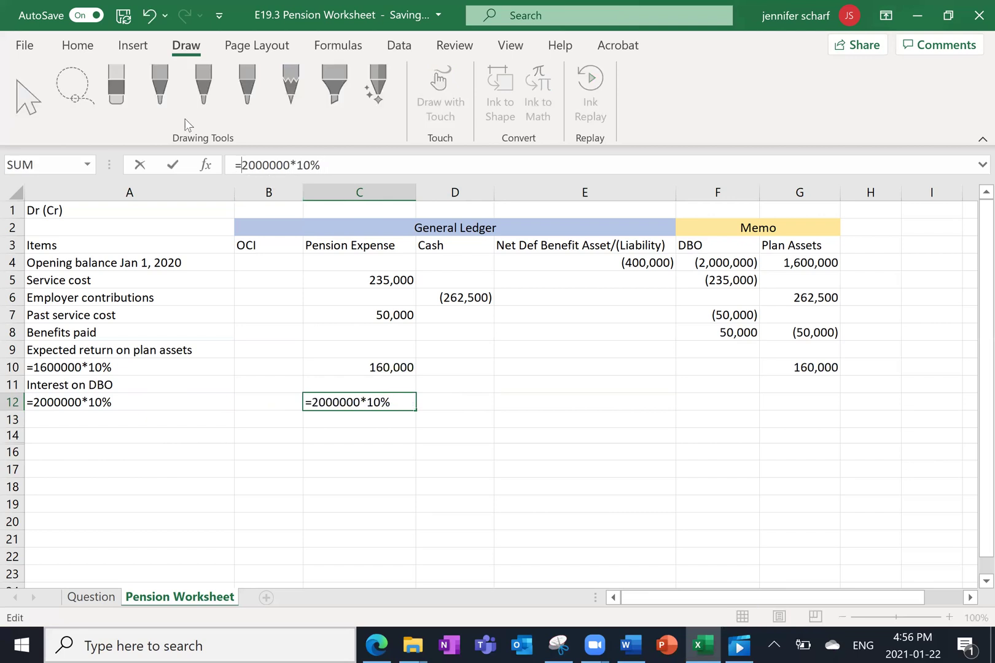
key("ctrl+Return")
- Make the expected return in C10 a credit by changing its formula to =-1600000*10%
key("Up")
key("Up")
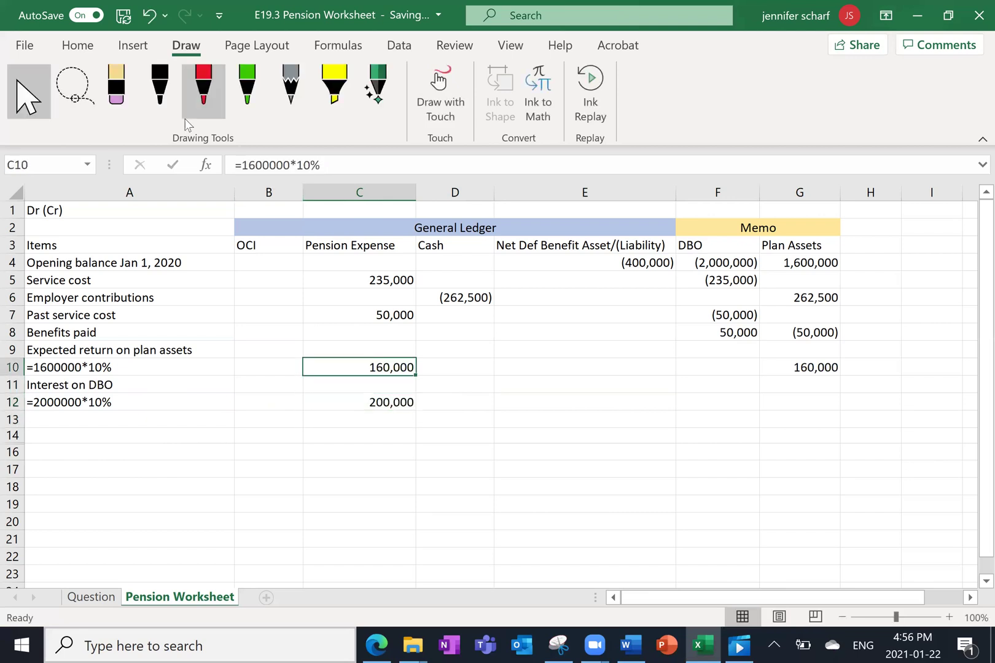
left_click(240, 166)
type("-")
key("Return")
- Record the DBO interest as -200000 in the DBO column in F12
key("Down")
key("Right")
key("Right")
key("Right")
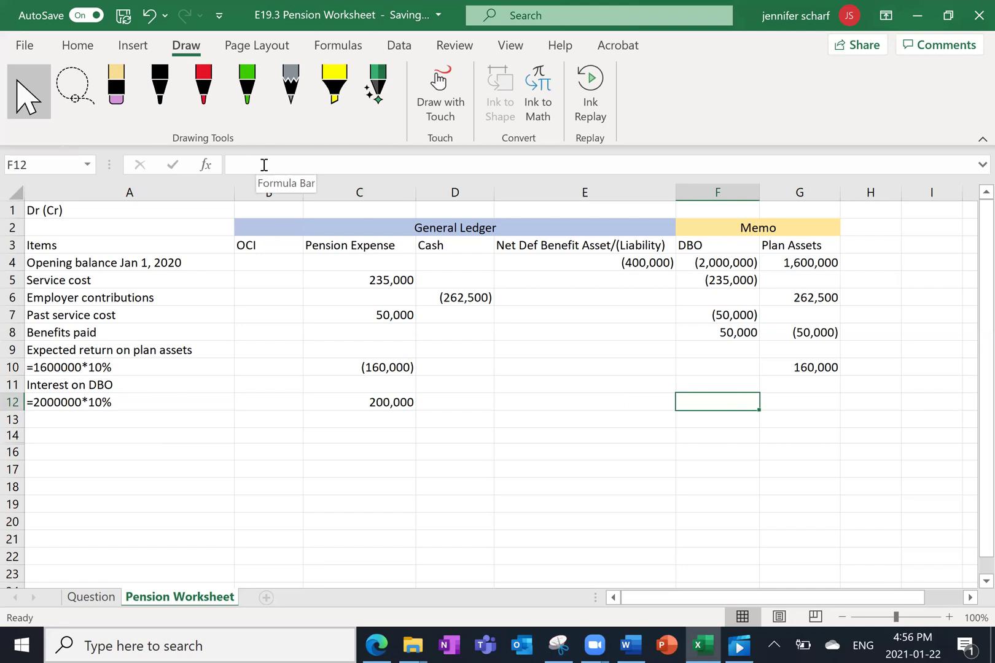
type("-2")
type("00000")
key("Return")
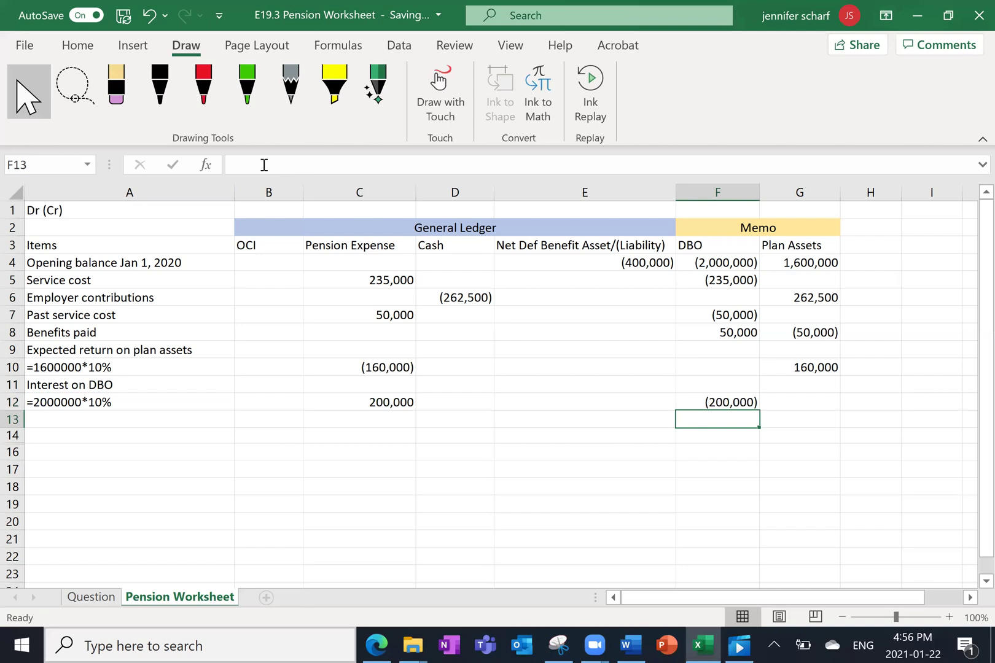
- Review the expected return and DBO interest rows, comparing their entries in the Pension Expense, DBO and Plan Assets columns
key("Up")
key("Left")
key("Left")
key("Left")
key("Left")
key("Left")
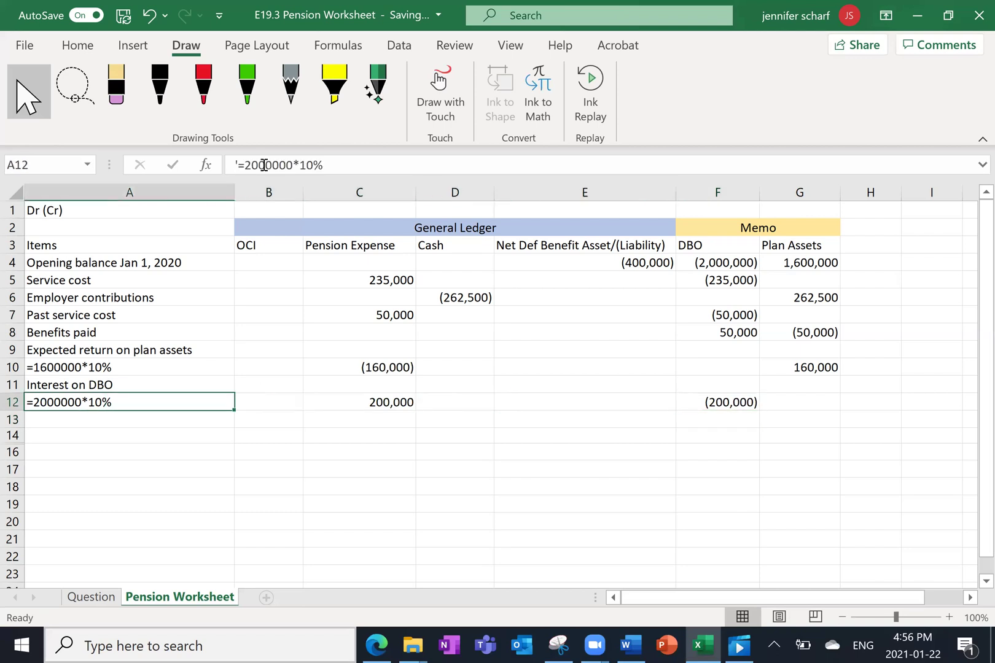
left_click(134, 349)
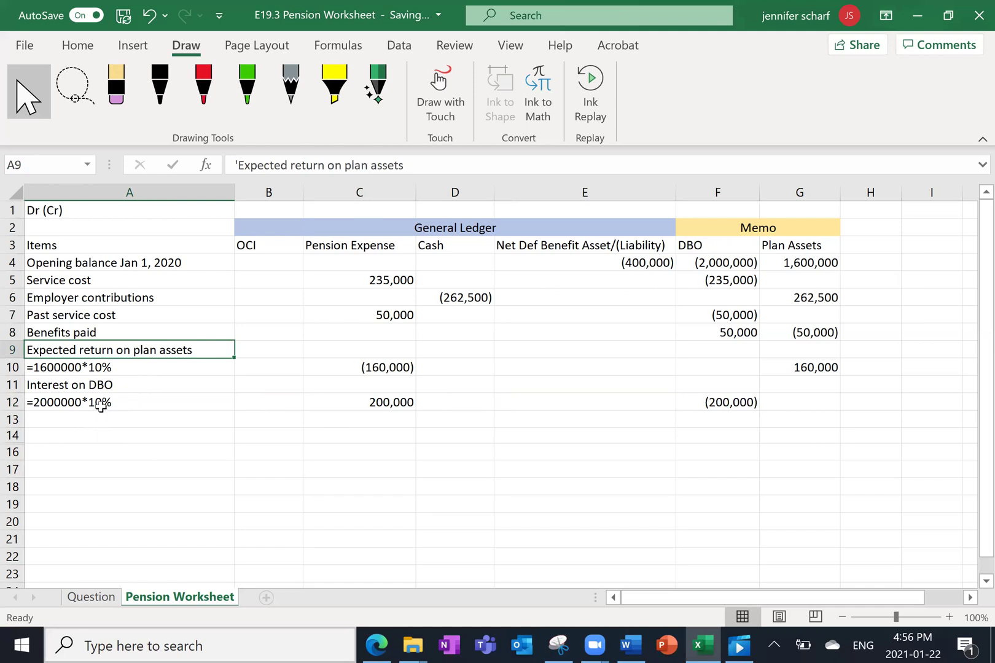
left_click_drag(116, 385, 141, 402)
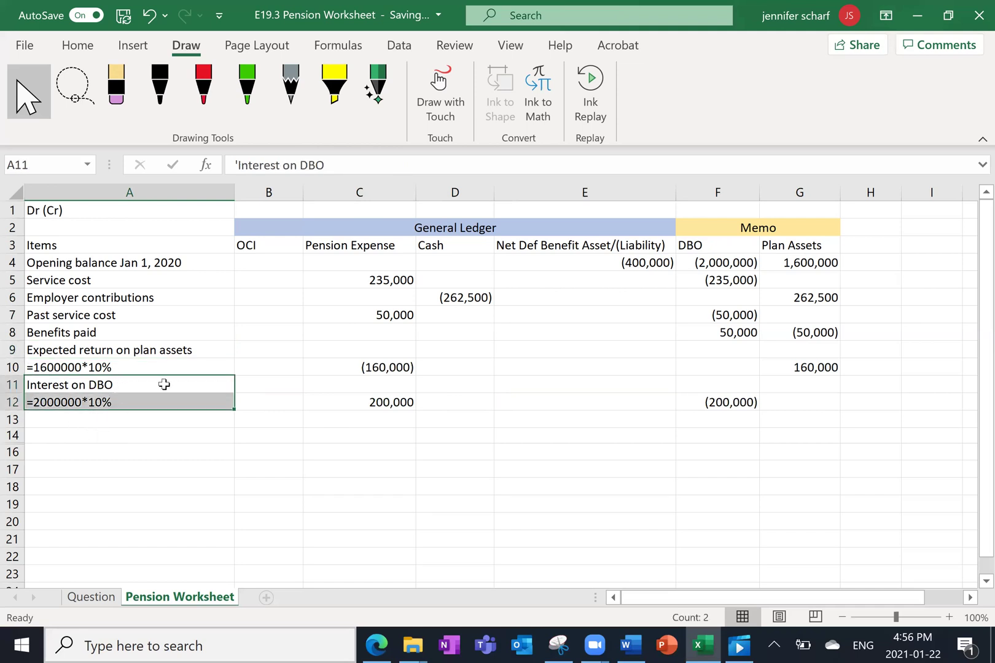
left_click_drag(380, 364, 386, 400)
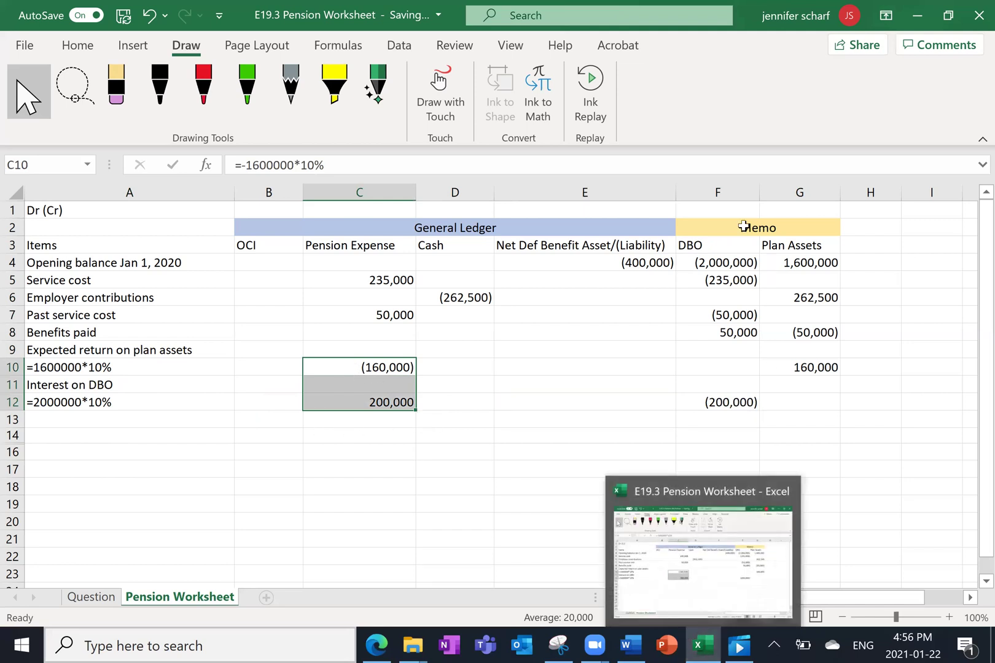
left_click(830, 367)
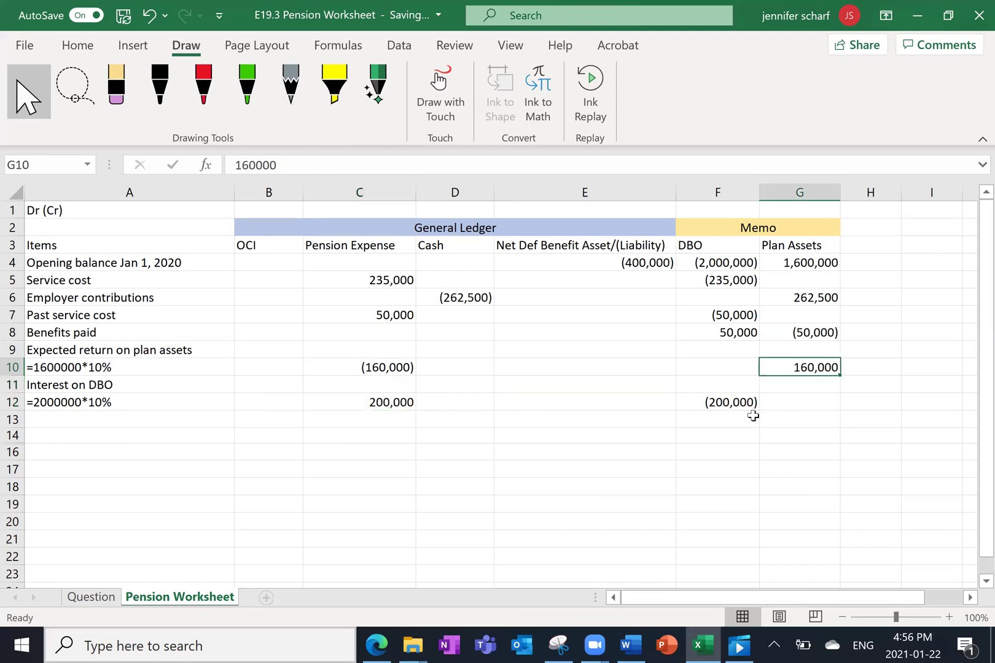
left_click(695, 402)
left_click(57, 423)
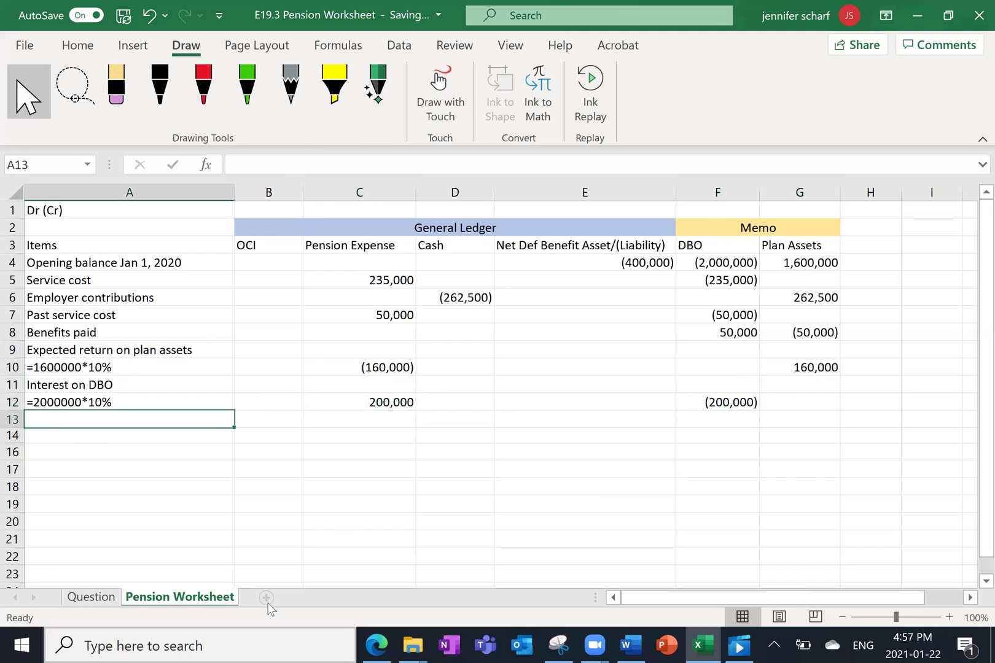
- Highlight the 10% interest/discount rate in yellow on the Question sheet and return to the Pension Worksheet
left_click(100, 597)
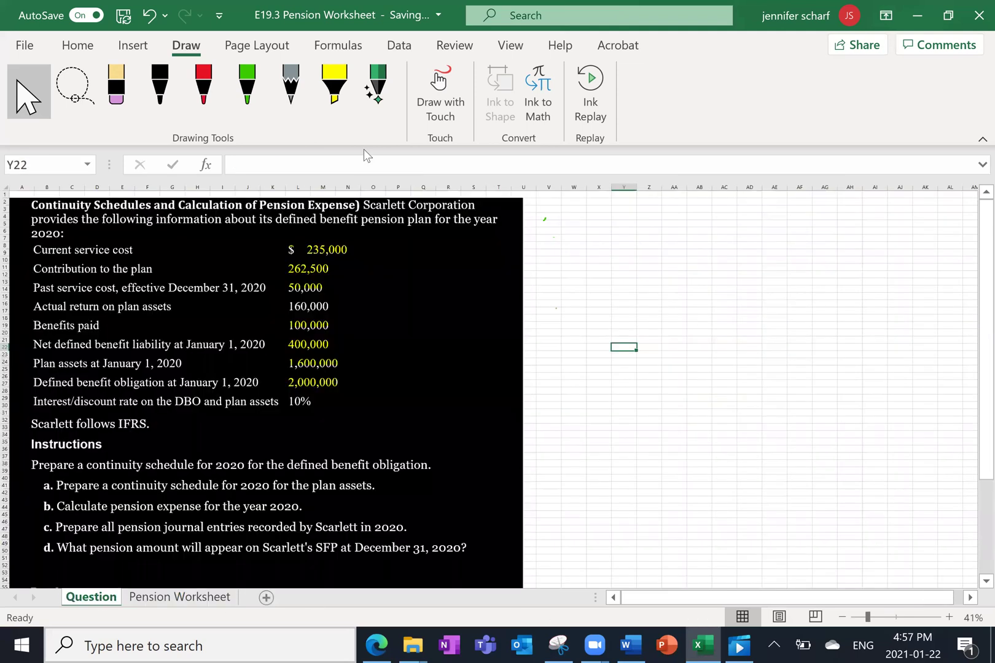
left_click(334, 86)
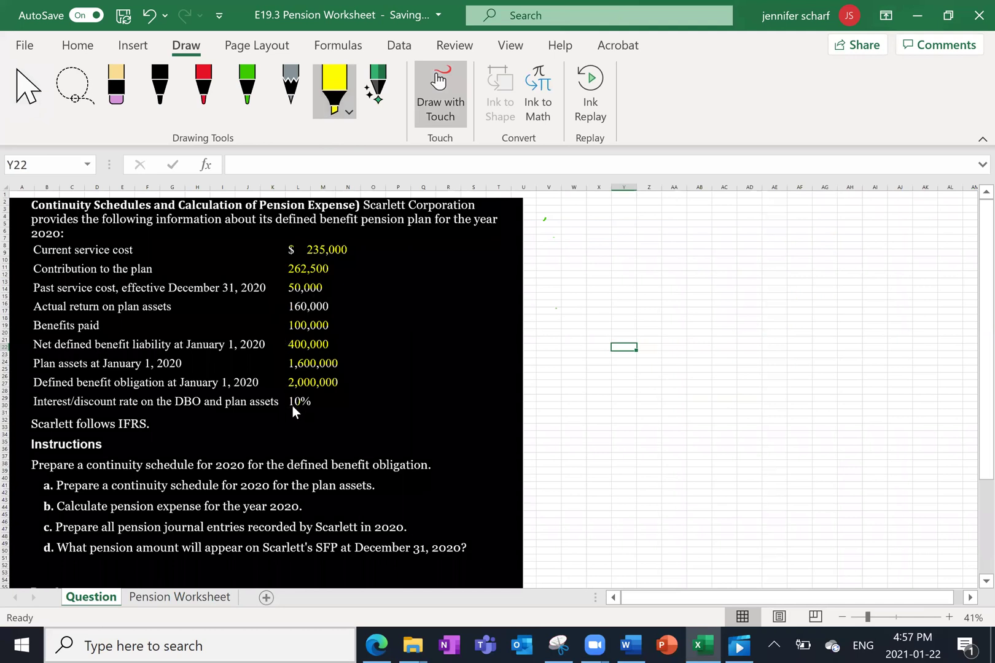
left_click(179, 596)
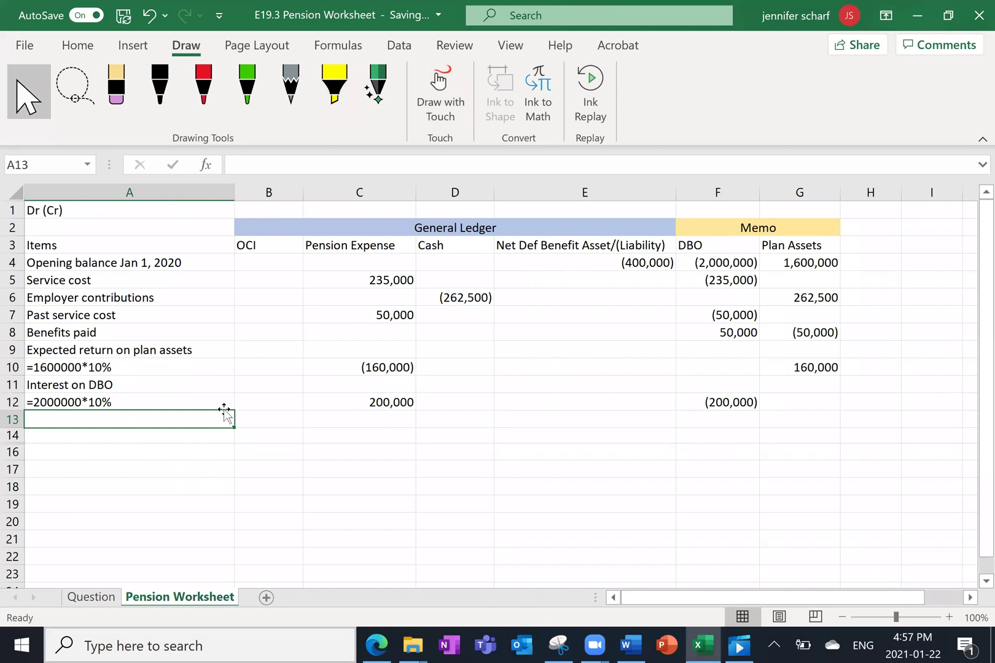
- Label the next item row in A13 as "Remeasurement of plan assets"
type("Remeasurement on pl")
key("BackSpace")
key("BackSpace")
key("BackSpace")
key("BackSpace")
type("f pka")
key("BackSpace")
key("BackSpace")
key("BackSpace")
type("lan asset")
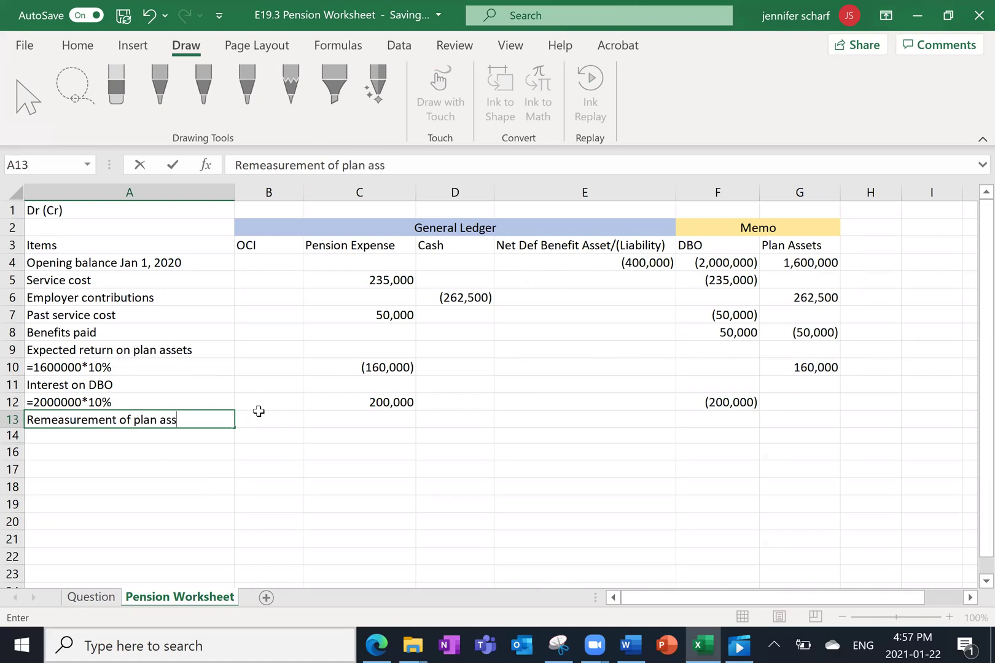
key("Return")
key("Up")
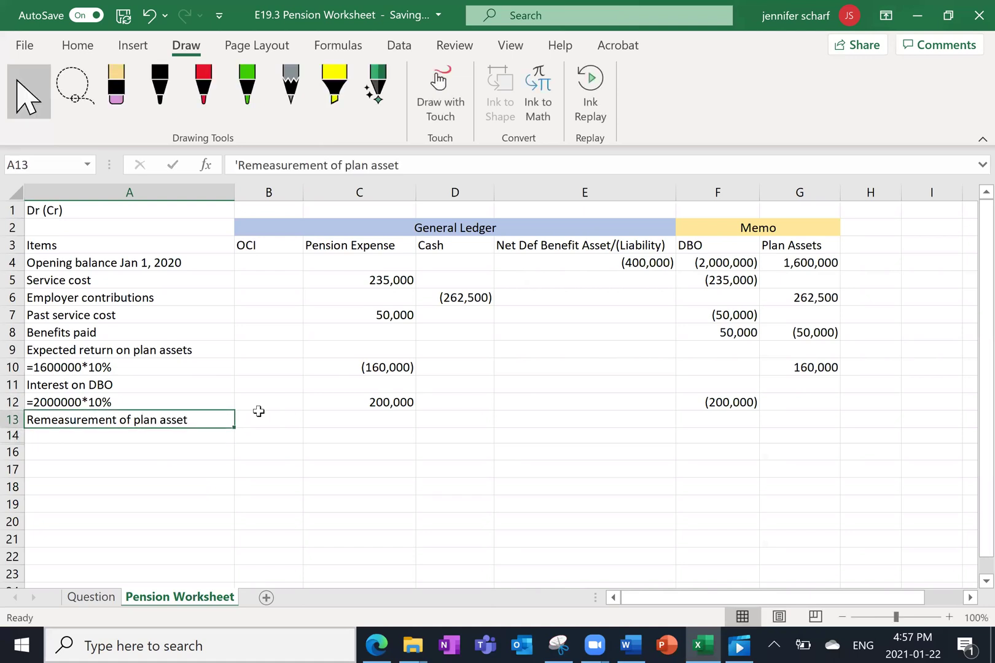
double_click(207, 424)
type("s")
key("Return")
- Enter 0 for the plan asset remeasurement in both the OCI column (B13) and the Plan Assets column (G13)
key("Up")
key("Right")
type("0")
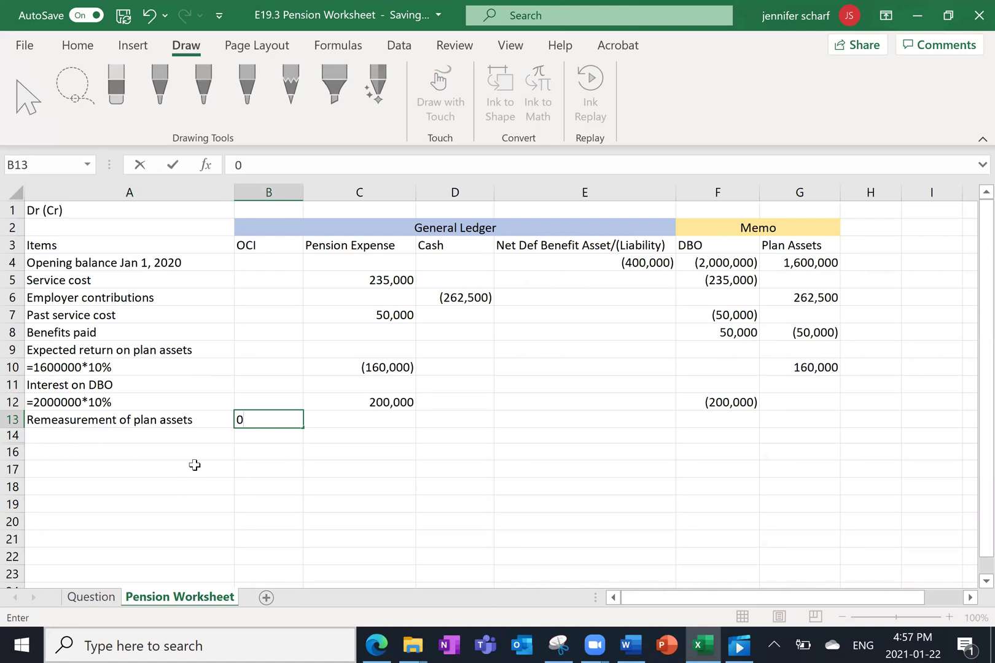
key("Right")
key("Right")
key("Right")
key("Right")
key("Right")
key("Right")
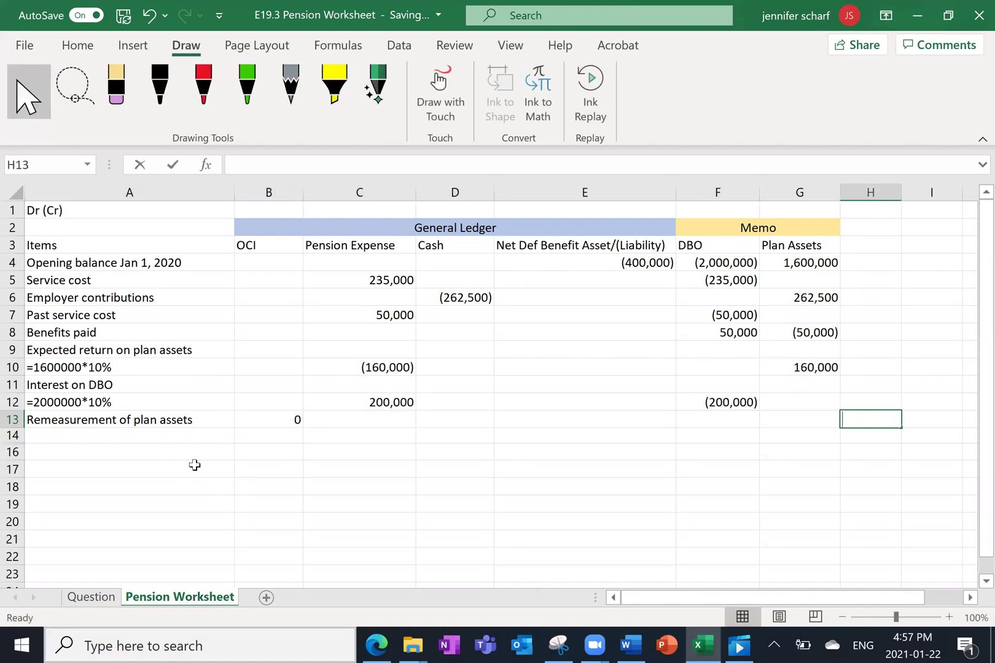
type("0")
key("Left")
type("0")
key("Return")
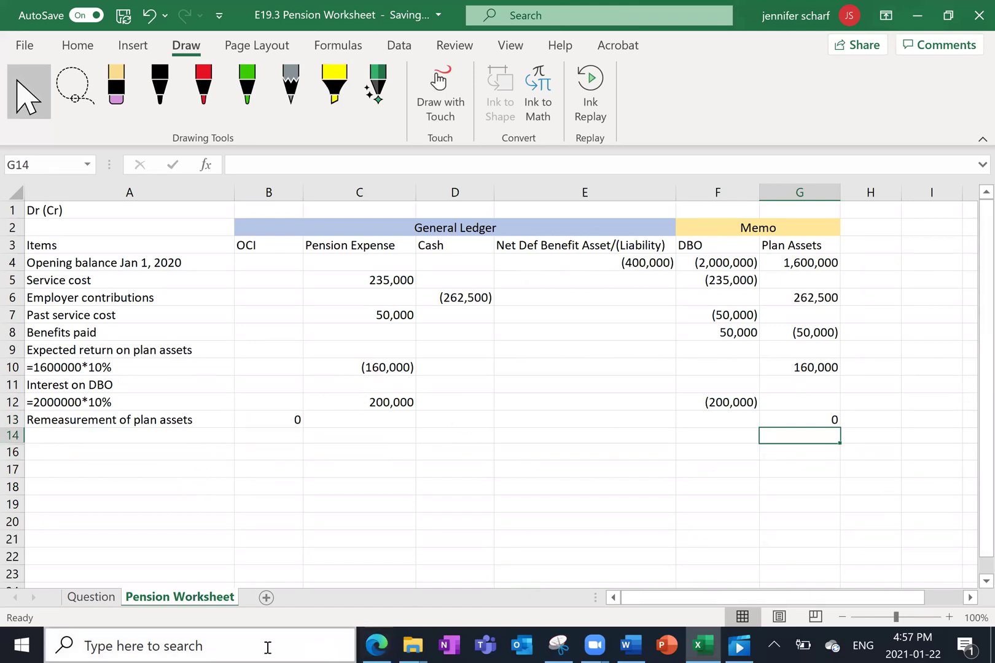
- Highlight the actual return on plan assets figure of 160,000 in yellow on the Question sheet and return to the Pension Worksheet
left_click(92, 598)
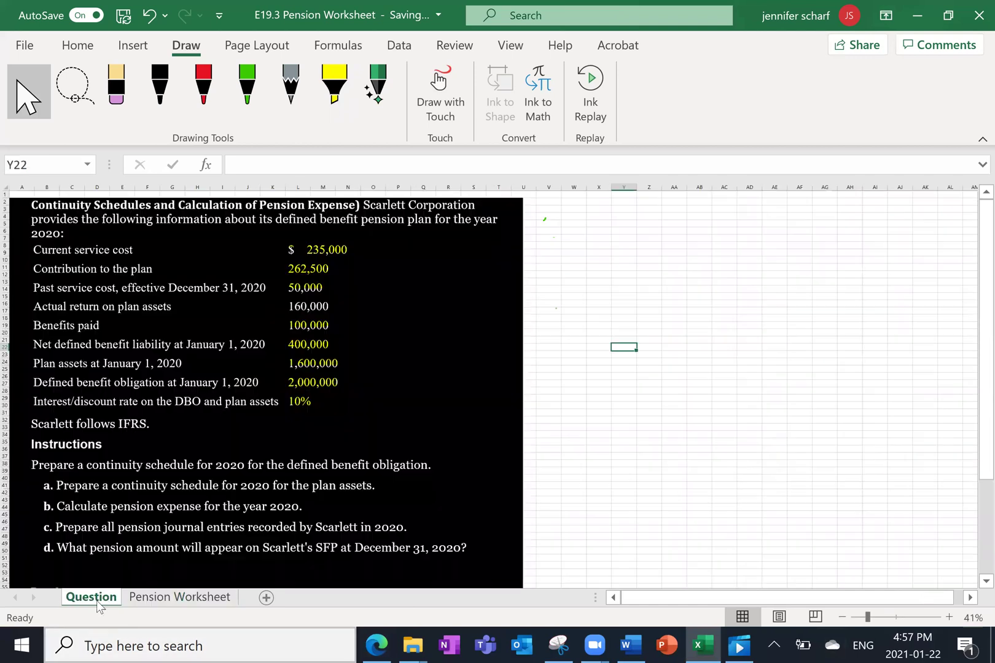
left_click(334, 86)
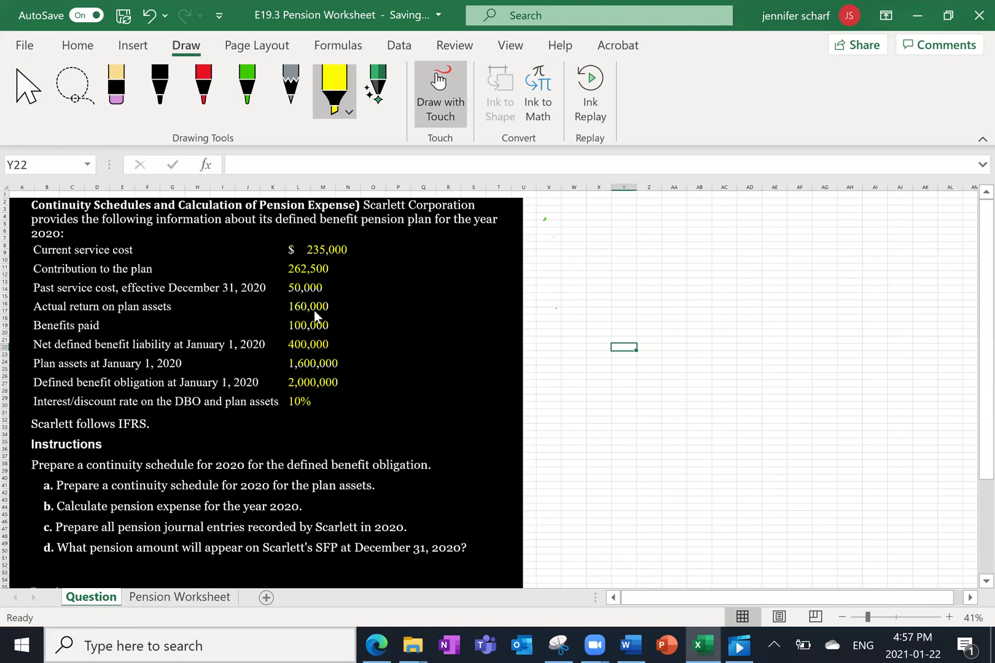
left_click(184, 600)
- Label row 14 of the worksheet as "Totals" in A14
left_click(118, 432)
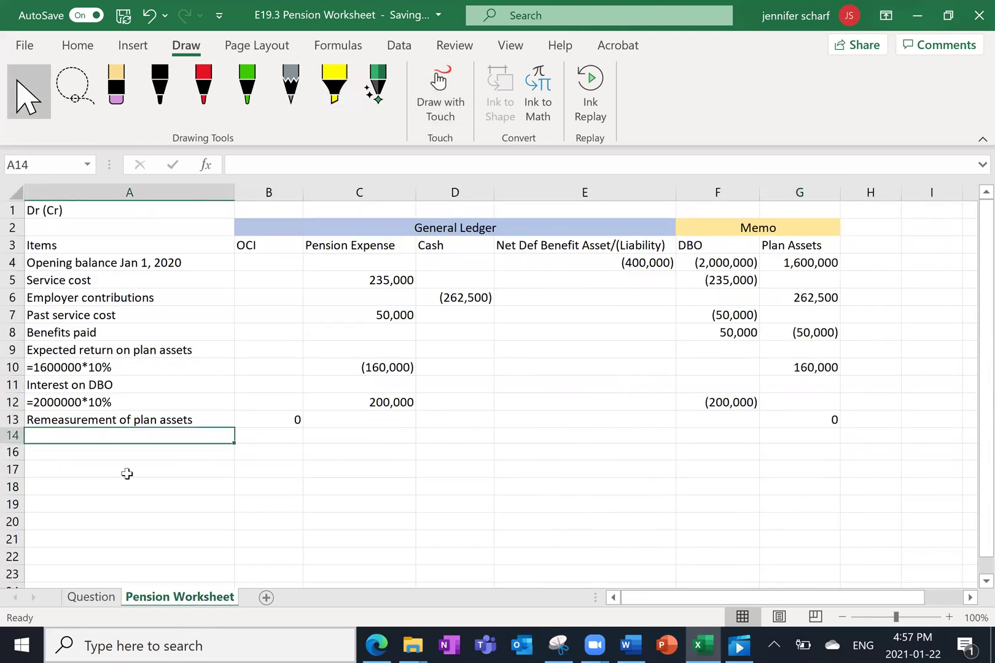
type("Totals")
key("Return")
- Try to total the OCI column in B14 with the formula =SUM(B4:B14)
key("Right")
key("Right")
key("Up")
key("Left")
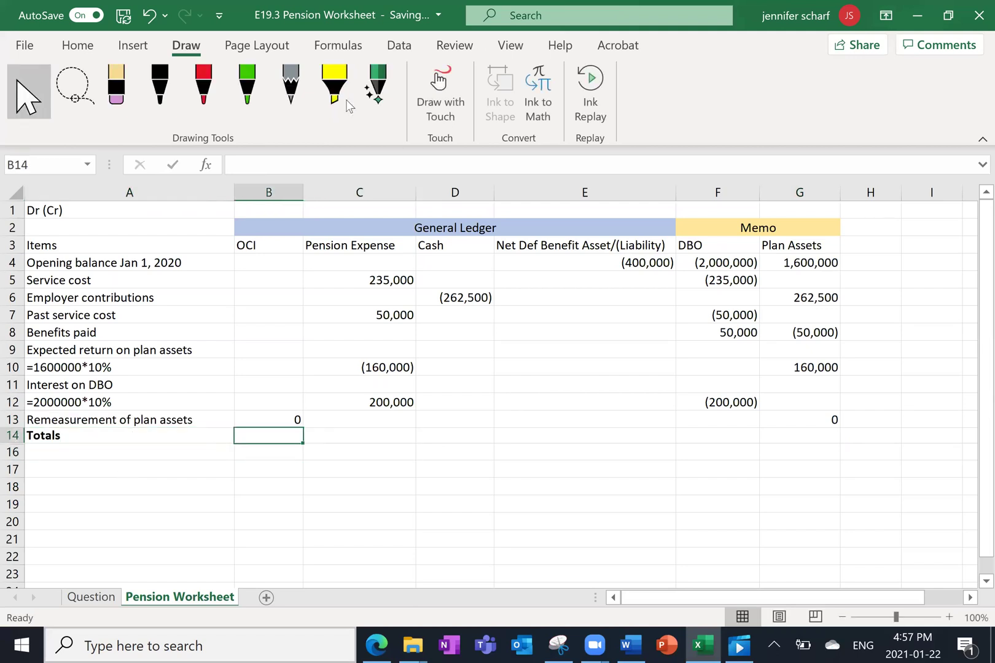
left_click(77, 45)
left_click(786, 71)
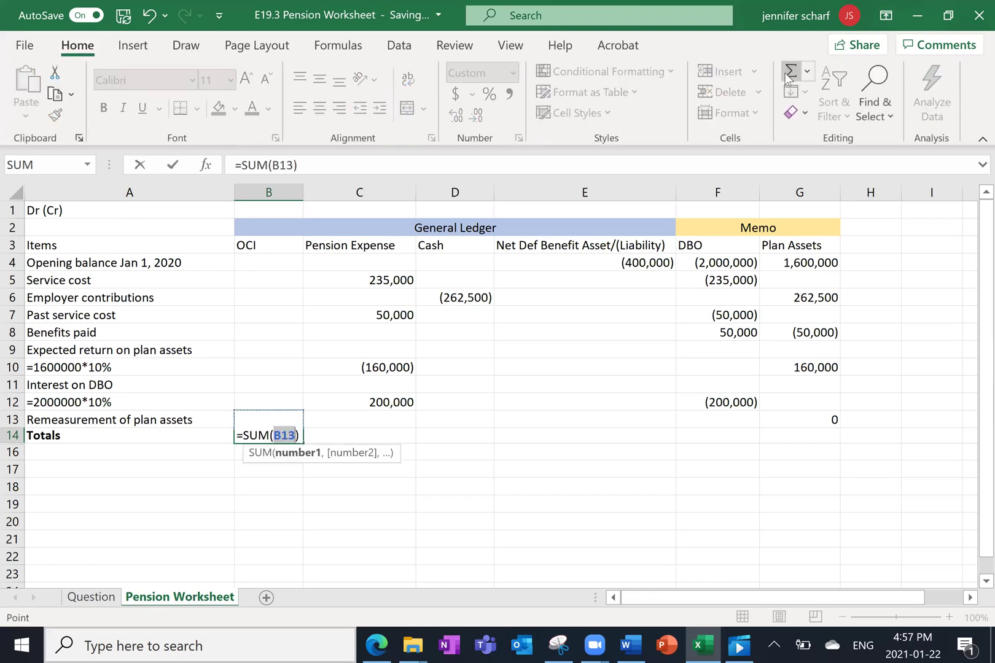
left_click(261, 266)
left_click_drag(261, 278, 276, 427)
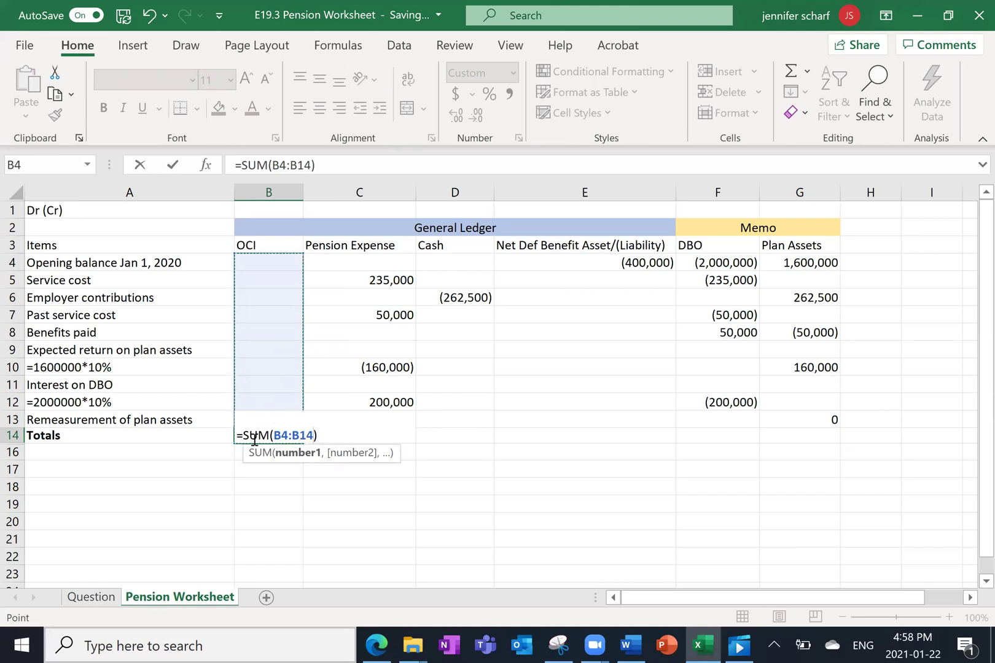
key("Return")
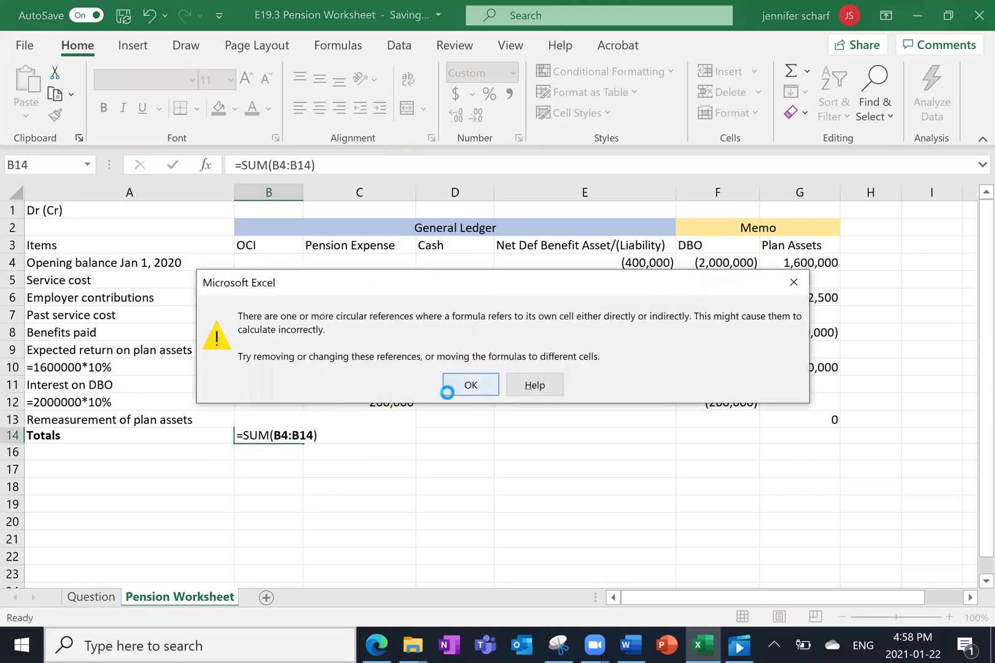
left_click(447, 388)
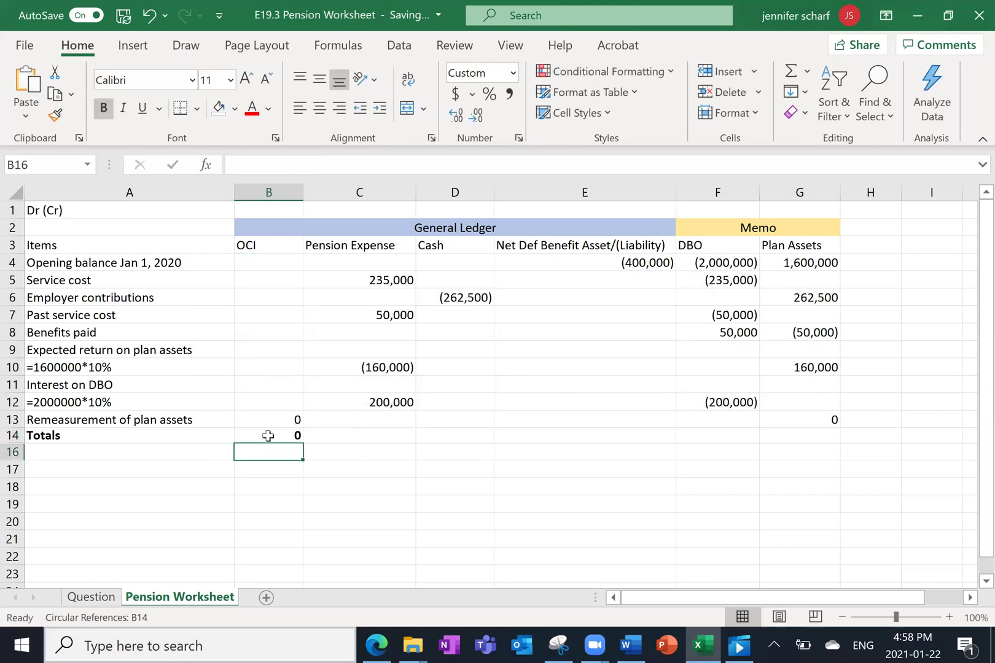
- Try to total the OCI column in B14 with =SUM(B13) and copy the formula across to G14
left_click(791, 74)
key("Up")
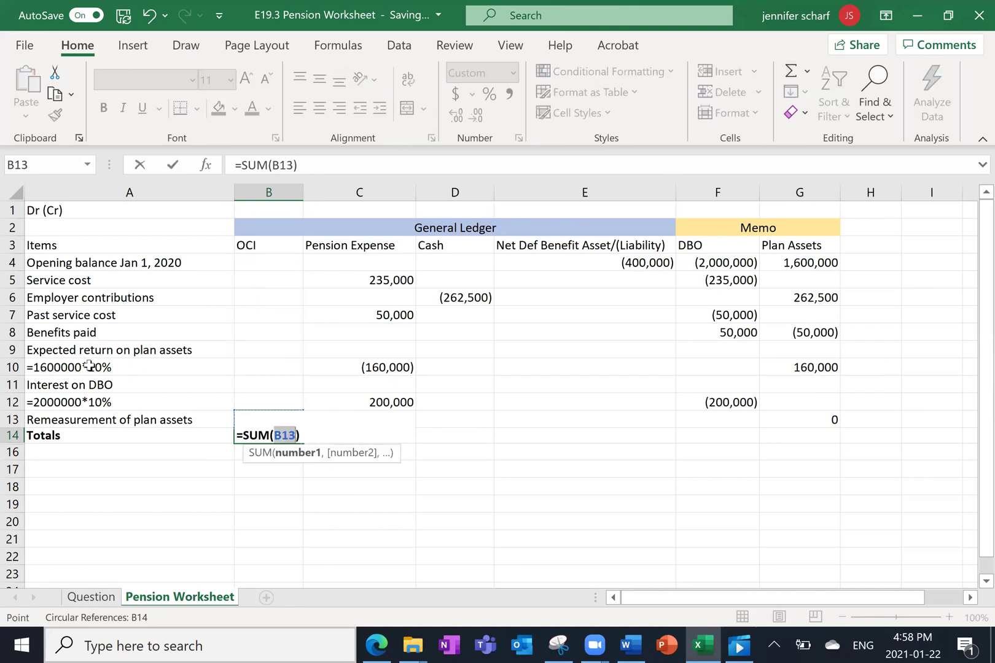
key("Return")
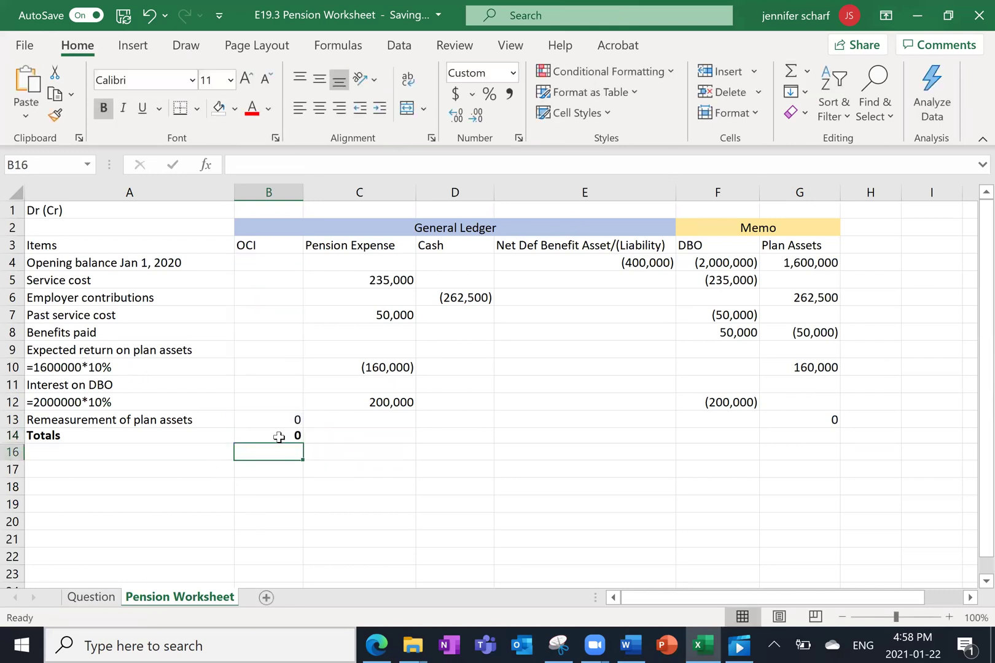
left_click(279, 436)
left_click_drag(307, 443, 808, 443)
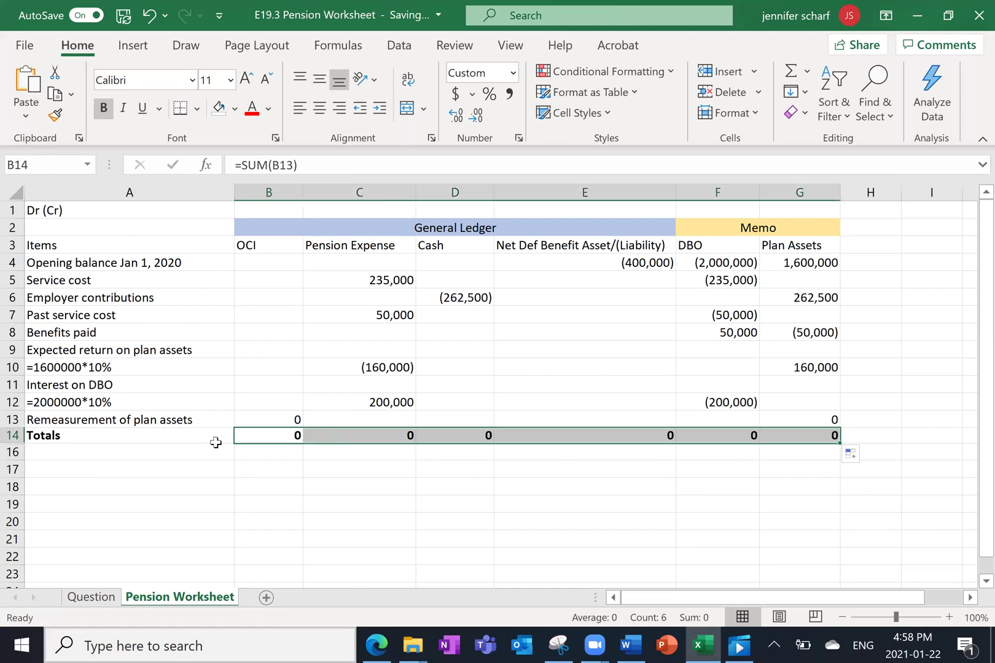
- Total the OCI column in B14 with =SUM(B4:B13) and copy the formula across the Totals row to G14
left_click(278, 435)
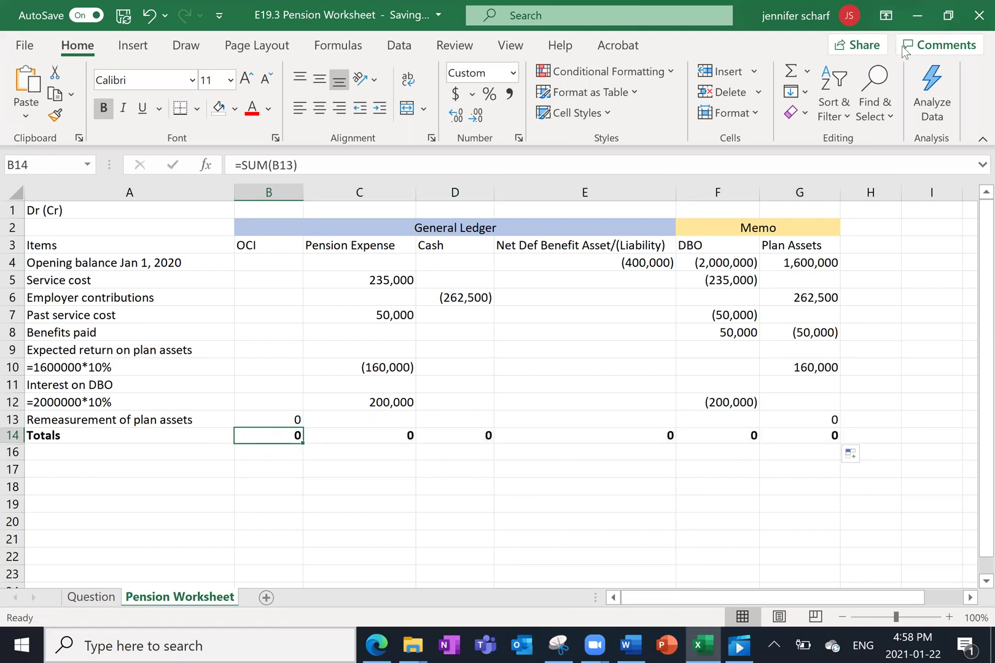
left_click(792, 71)
left_click_drag(274, 261, 293, 417)
key("Return")
left_click(282, 423)
left_click(294, 436)
left_click_drag(298, 449, 832, 438)
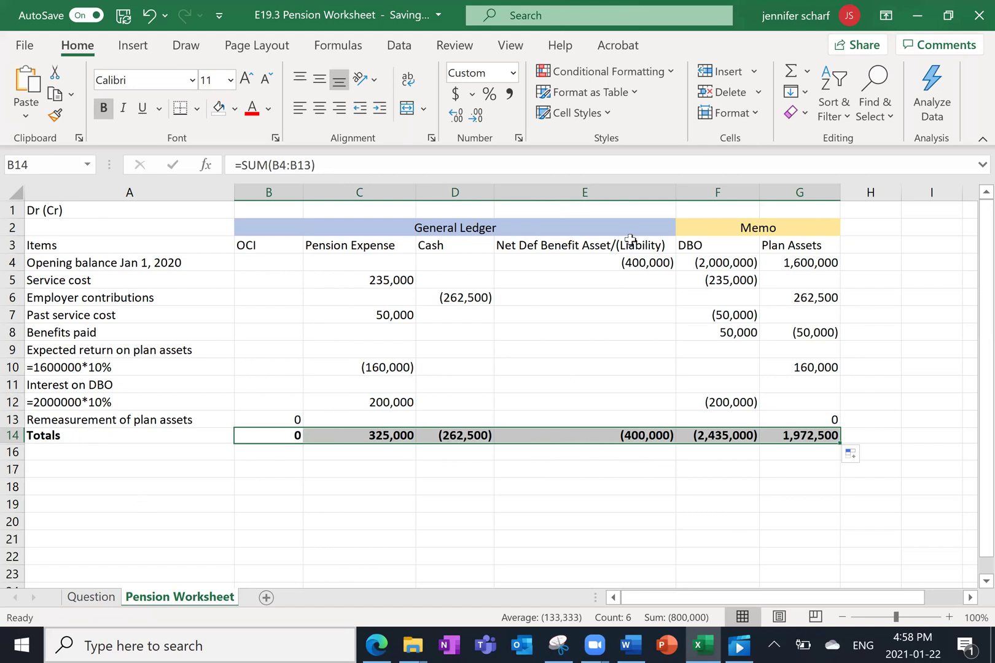
- Replace the Net Def Benefit Asset/(Liability) total in E14 with the sum of the DBO and Plan Assets totals, =SUM(F14:G14)
left_click_drag(584, 245, 645, 435)
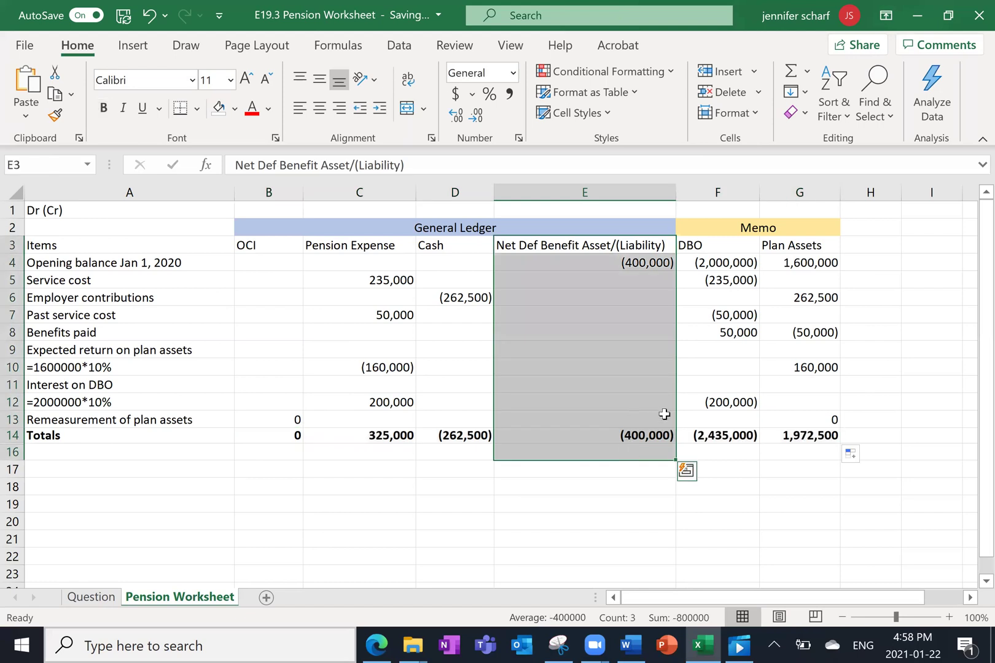
left_click(733, 437)
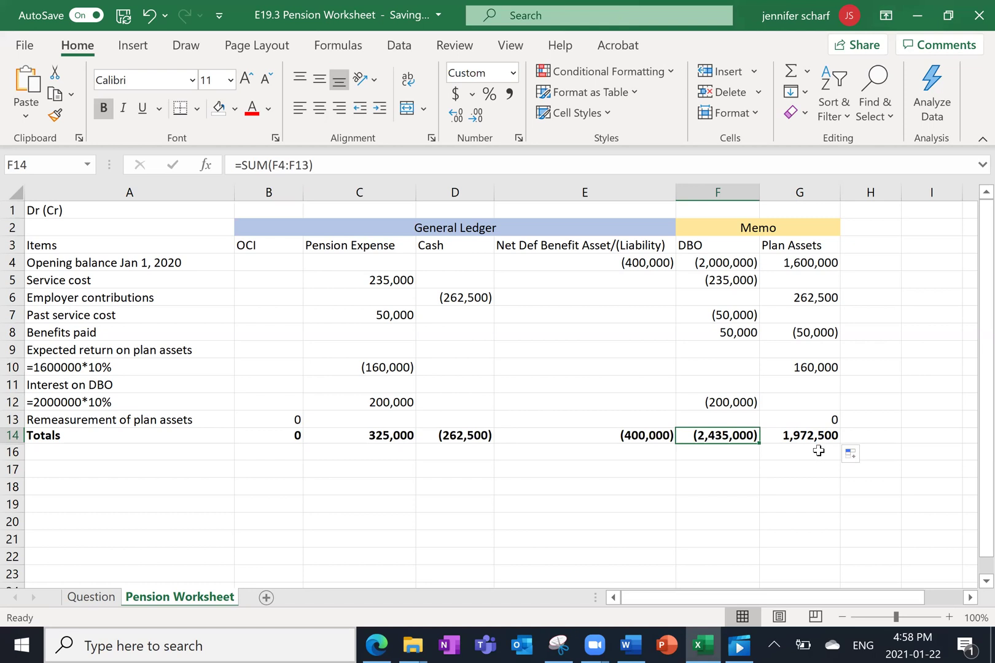
left_click_drag(718, 437, 808, 439)
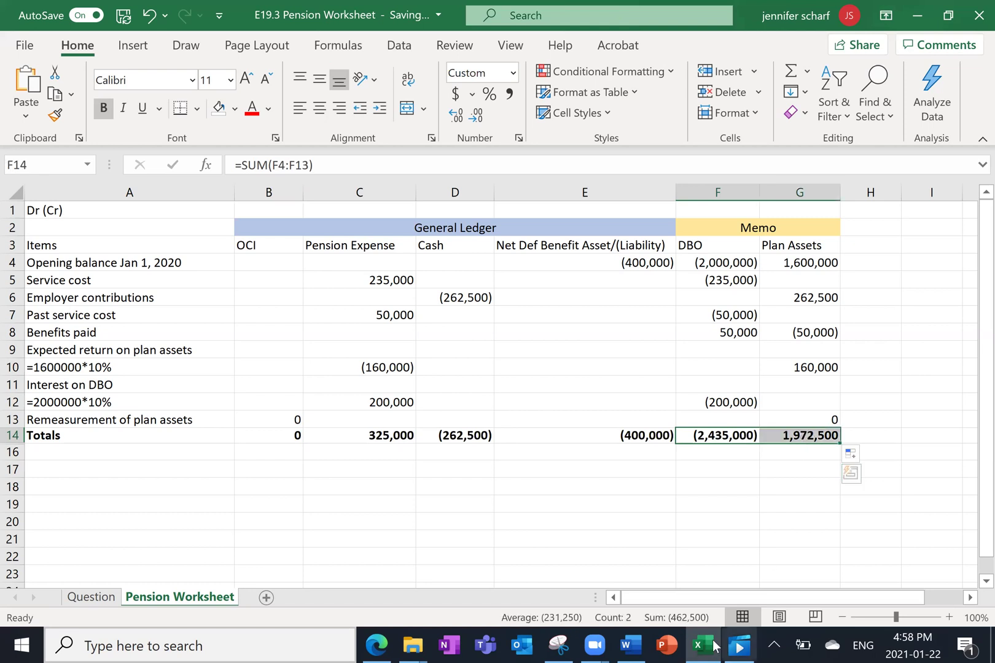
left_click(643, 438)
type("=")
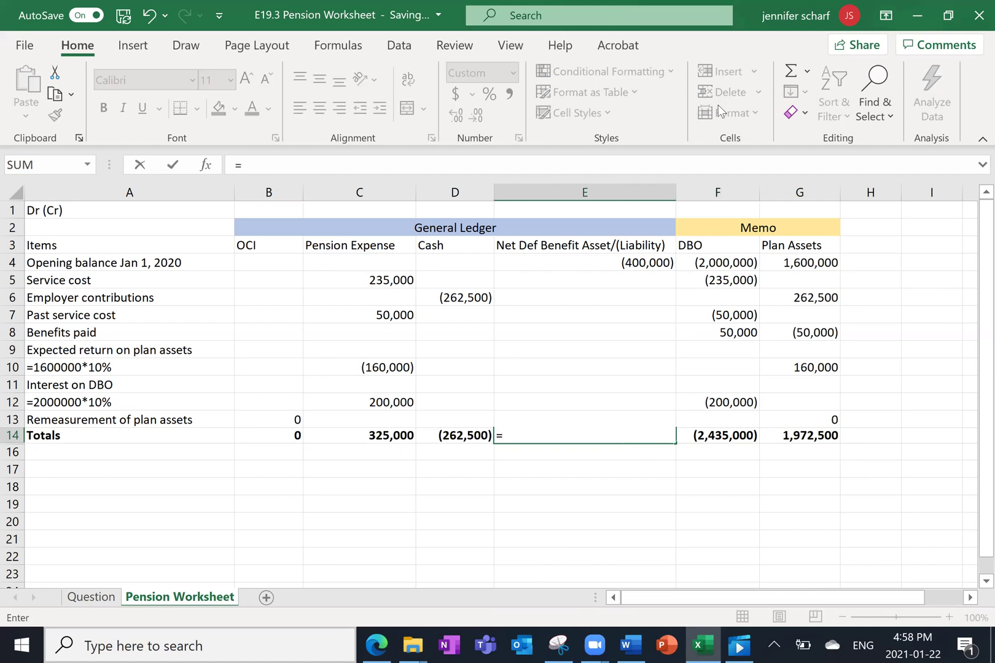
left_click(792, 73)
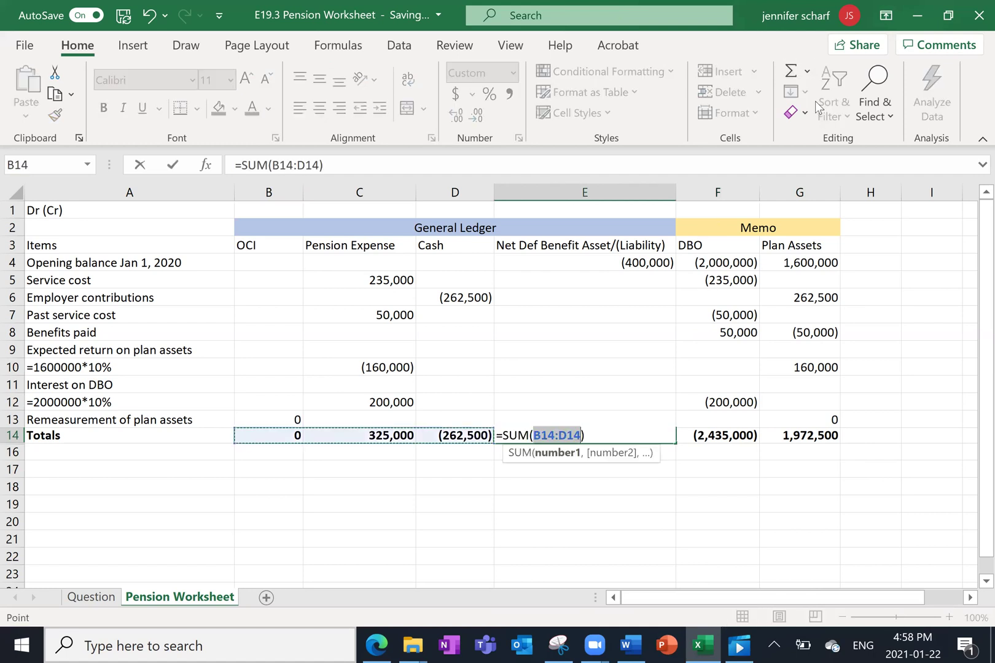
left_click(731, 434)
mouse_move(781, 427)
left_mouse_down()
mouse_move(817, 417)
mouse_move(766, 419)
mouse_move(766, 441)
mouse_move(798, 437)
left_mouse_up()
key("Return")
key("Up")
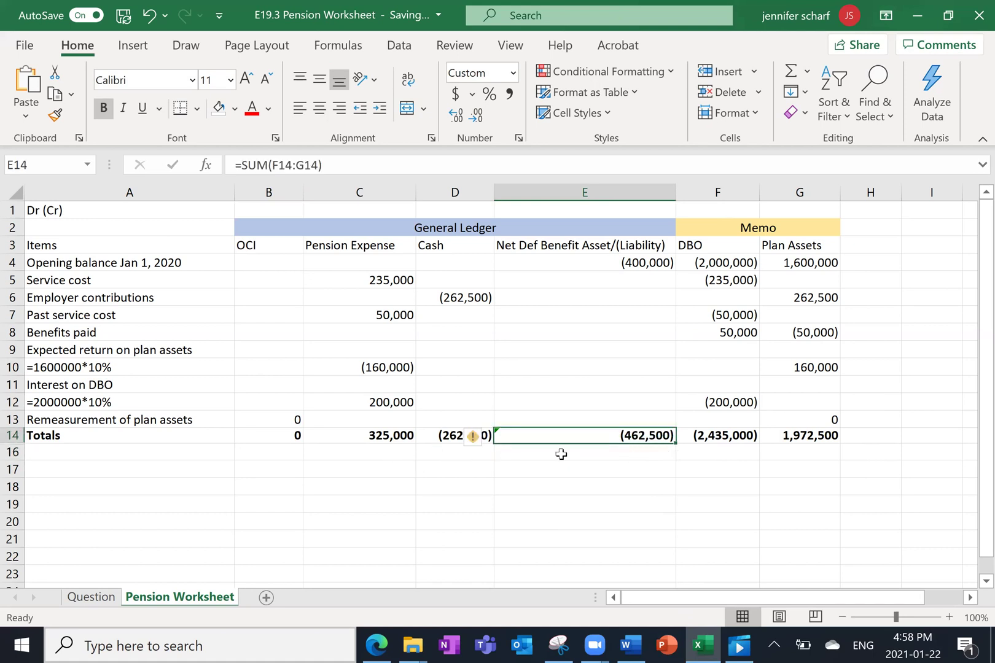
- Examine the worksheet's column totals against the Question sheet's instructions on plan assets, pension expense, journal entries and the year-end SFP amount
left_click(380, 437)
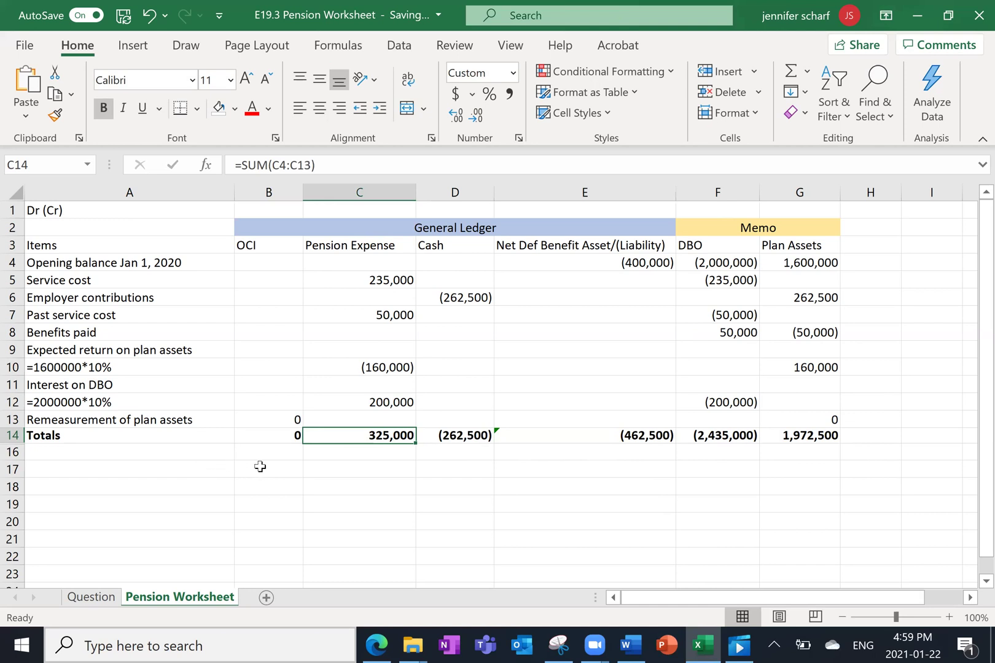
left_click(478, 437)
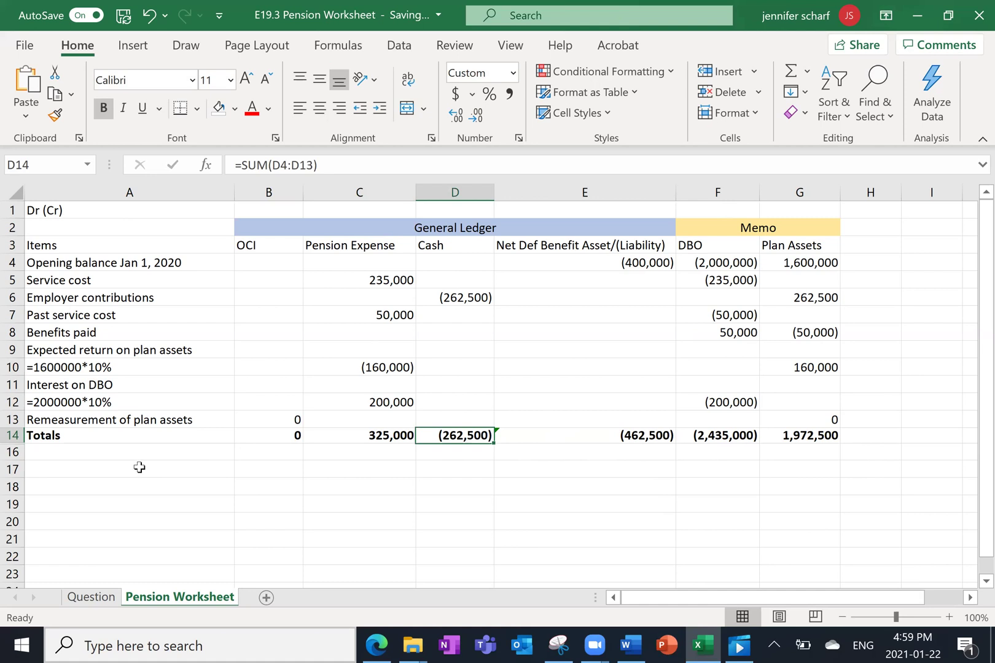
left_click(91, 596)
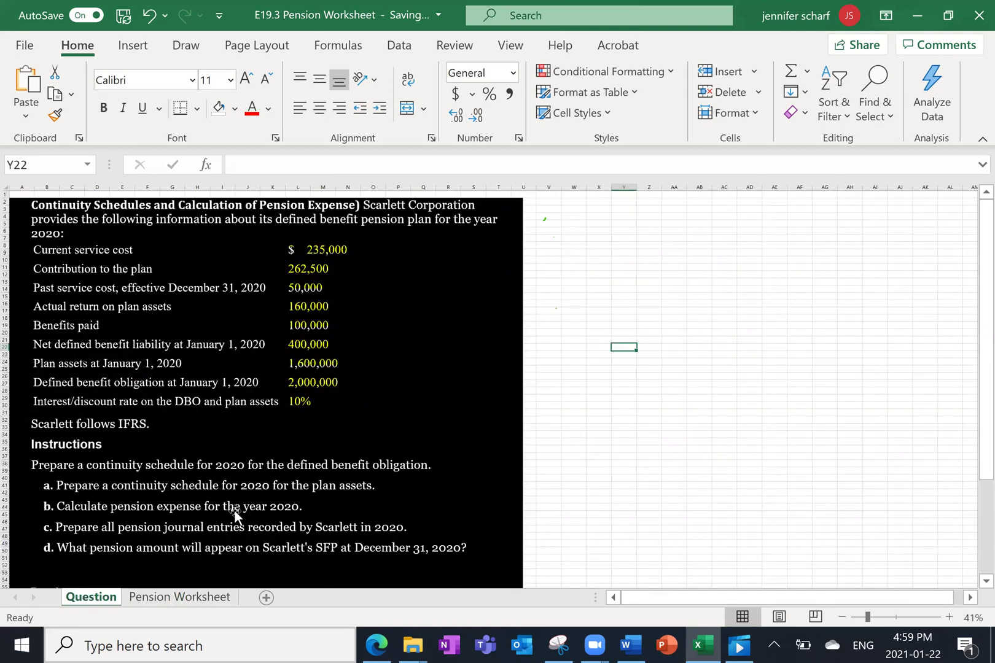
left_click(206, 596)
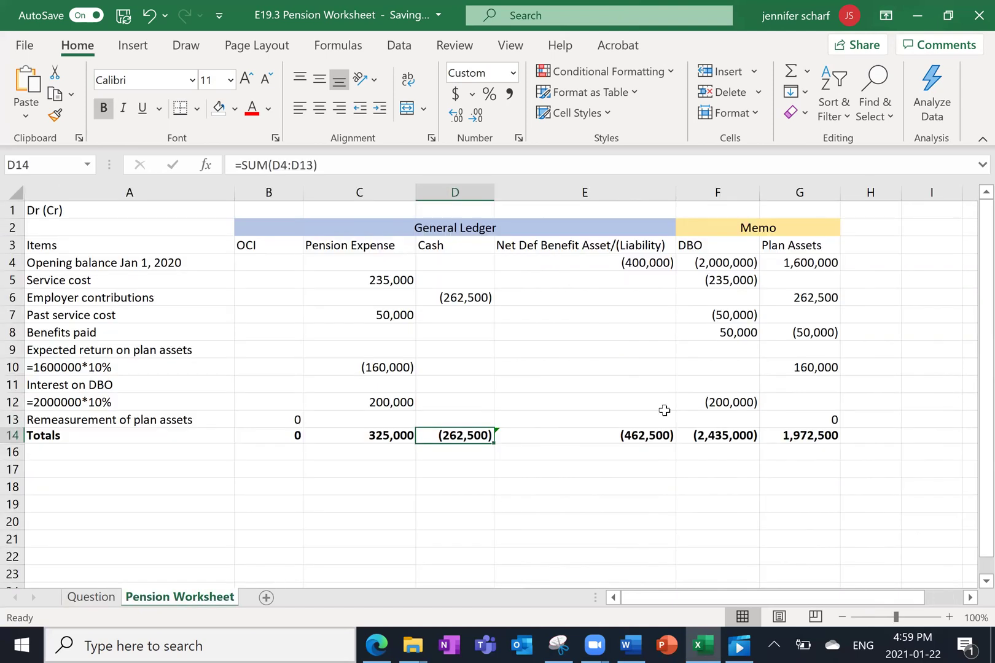
left_click_drag(798, 246, 817, 437)
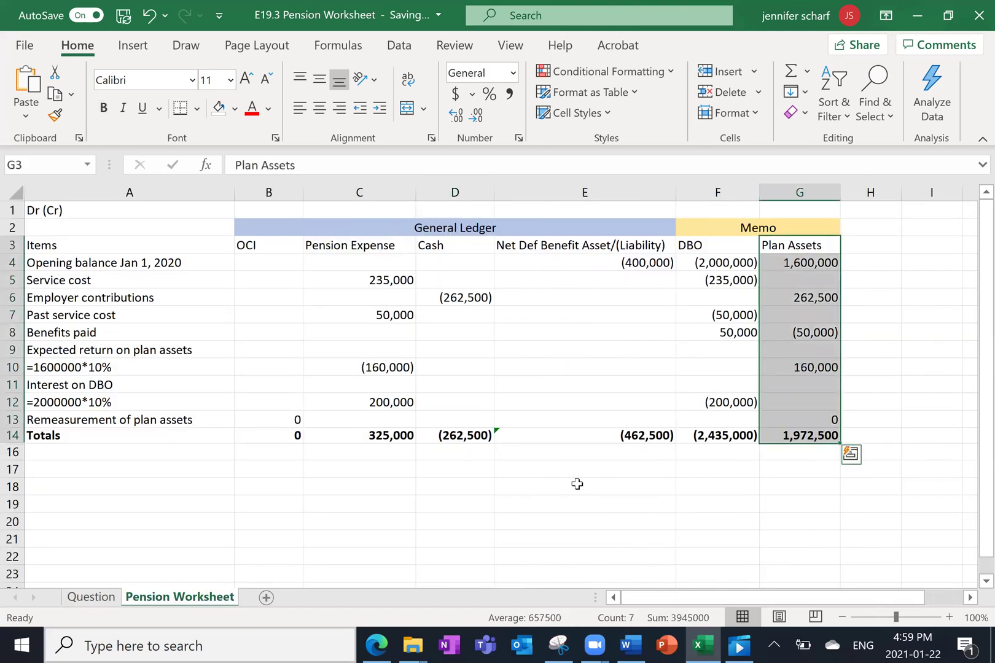
left_click(117, 598)
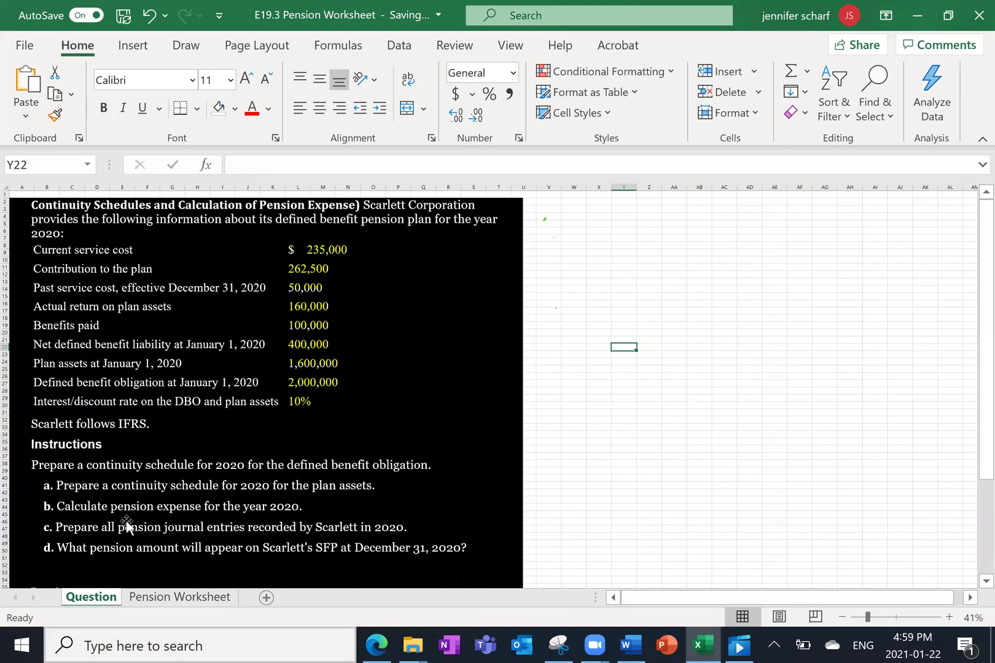
left_click(175, 597)
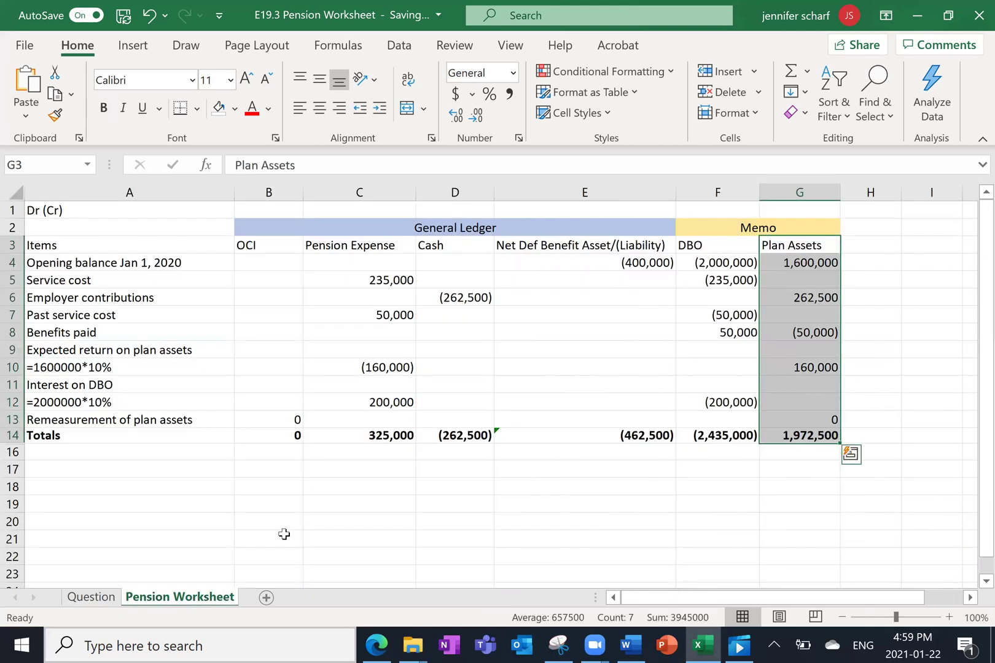
left_click_drag(390, 262, 379, 448)
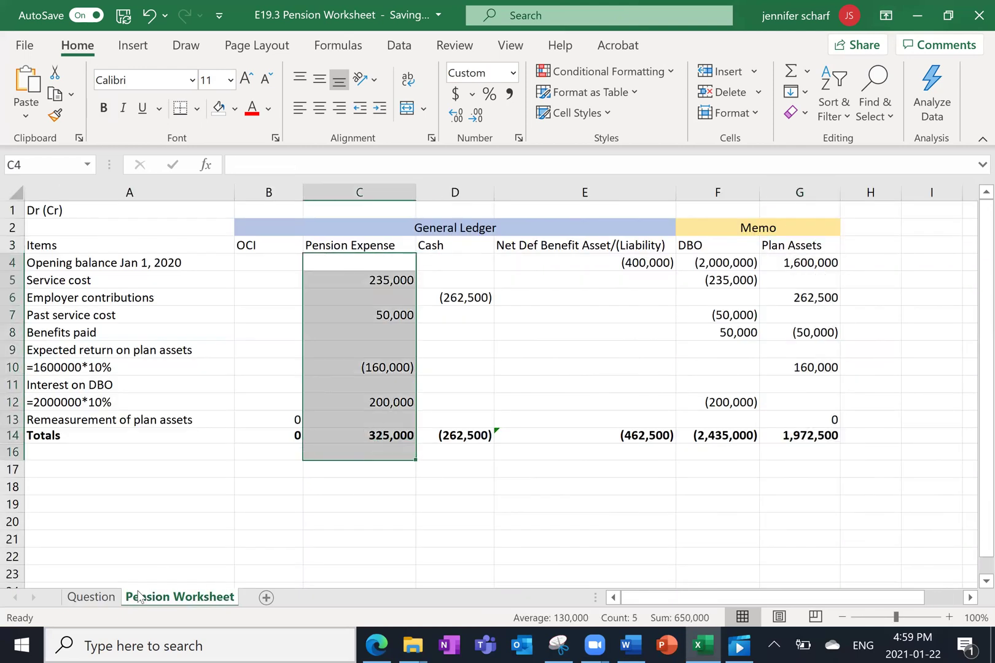
left_click(103, 601)
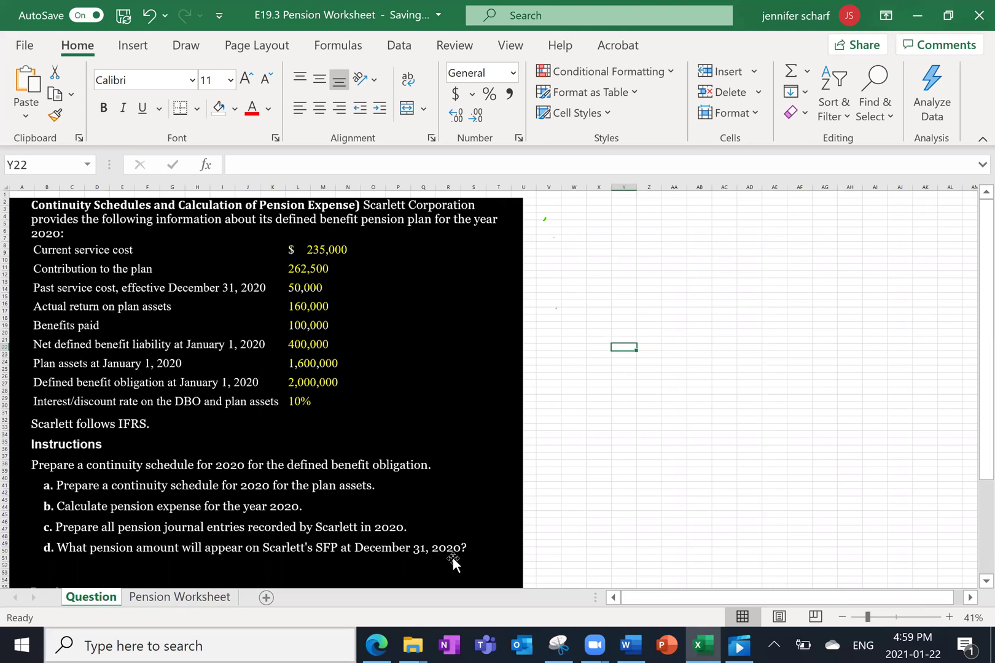
left_click(206, 599)
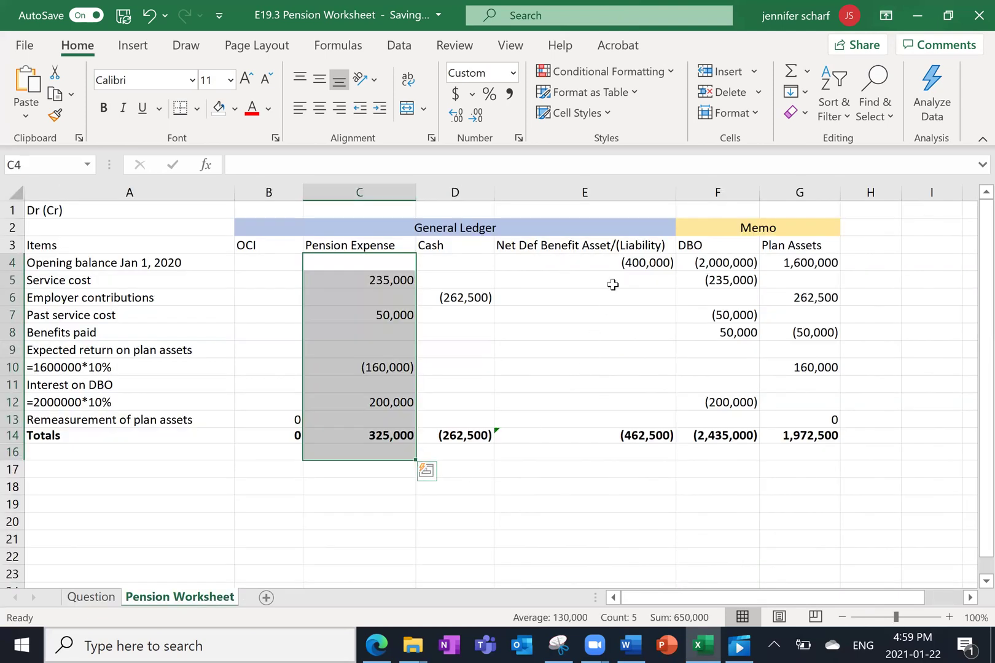
left_click(622, 439)
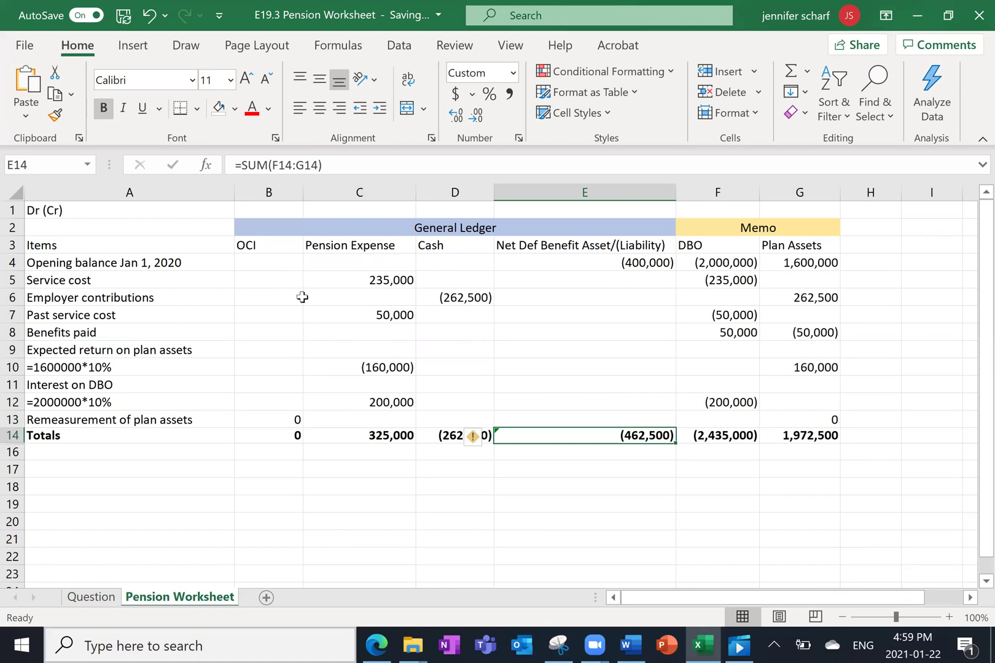
left_click(375, 436)
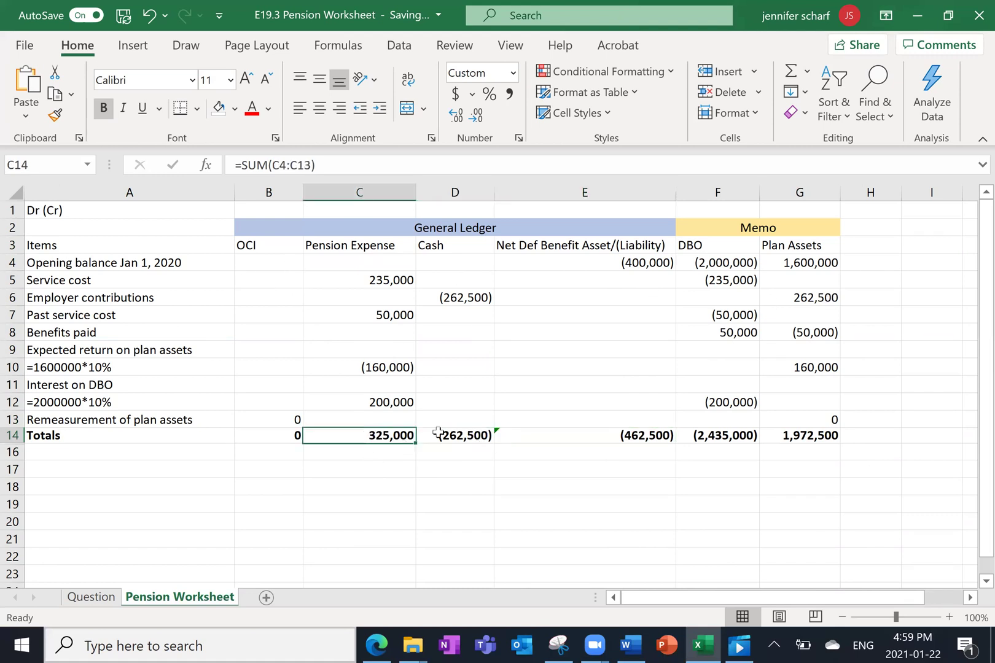
left_click(462, 433)
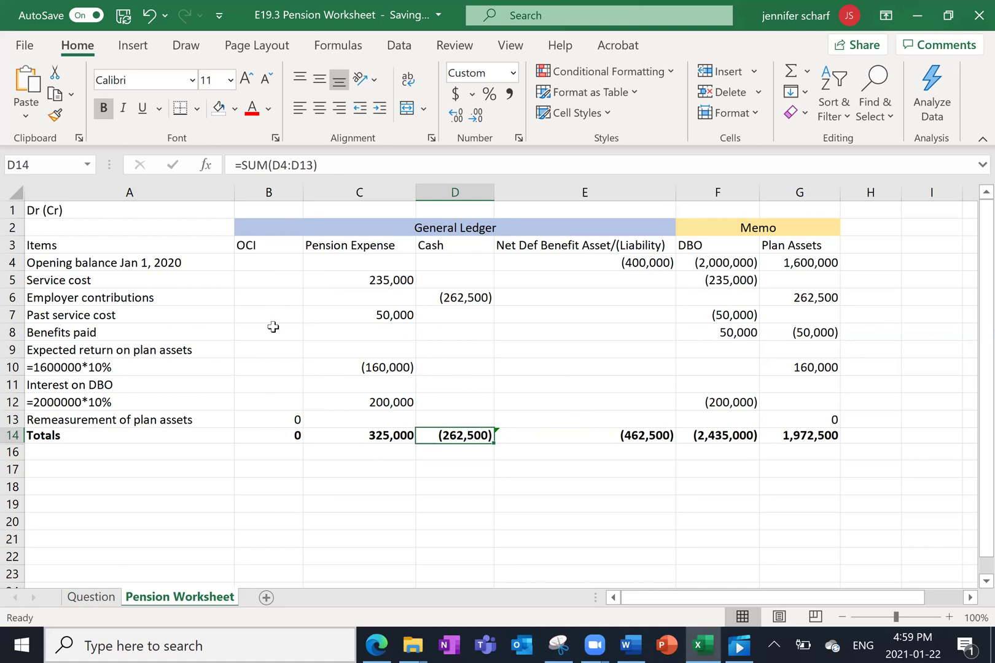
- Start the journal entry below the totals with "Dr: pension Expense" in A17 and 262500 in B17
scroll(249, 485, "down", 2)
scroll(258, 498, "up", 2)
left_click(121, 485)
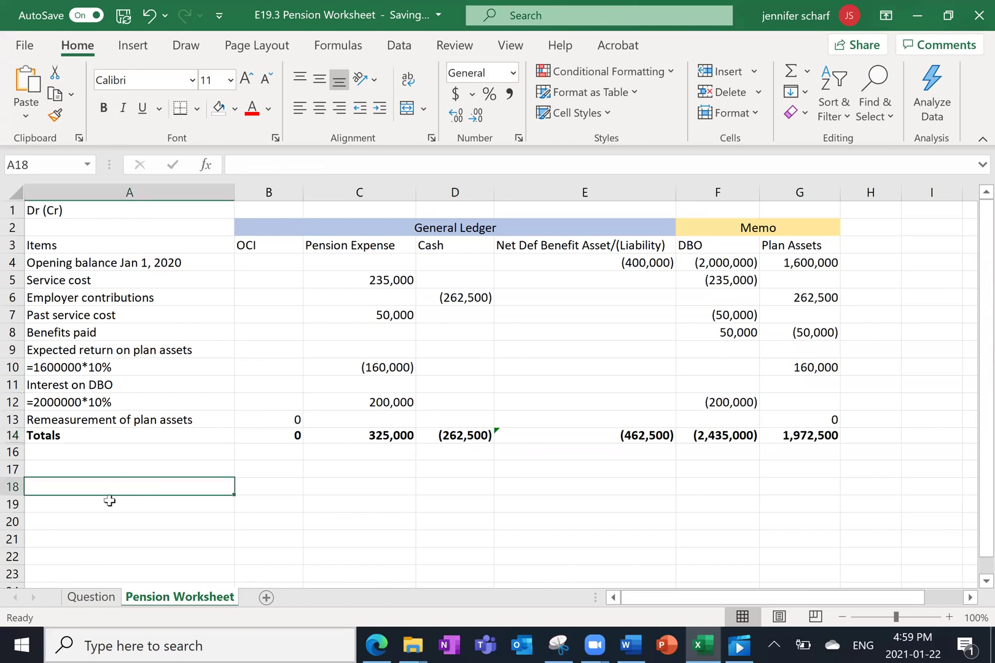
key("Up")
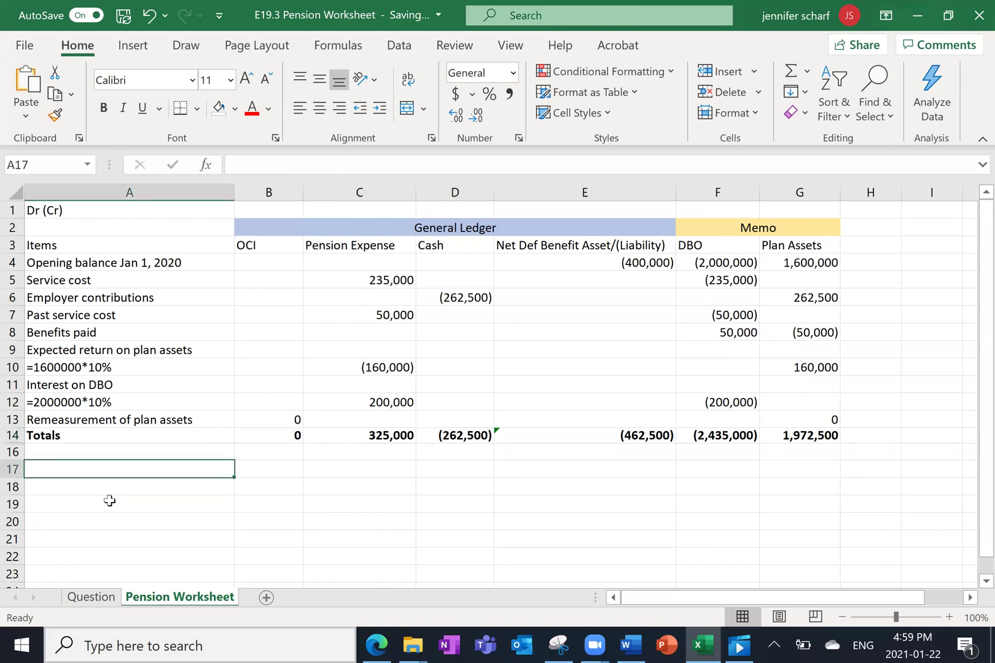
type("Dr: pensi")
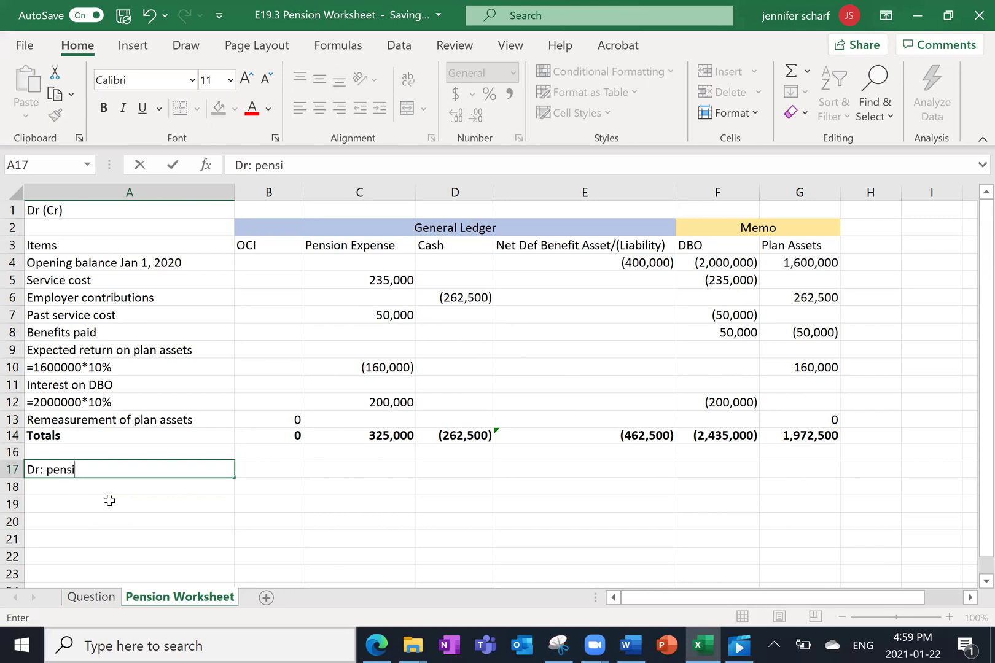
type("on Expense")
key("Tab")
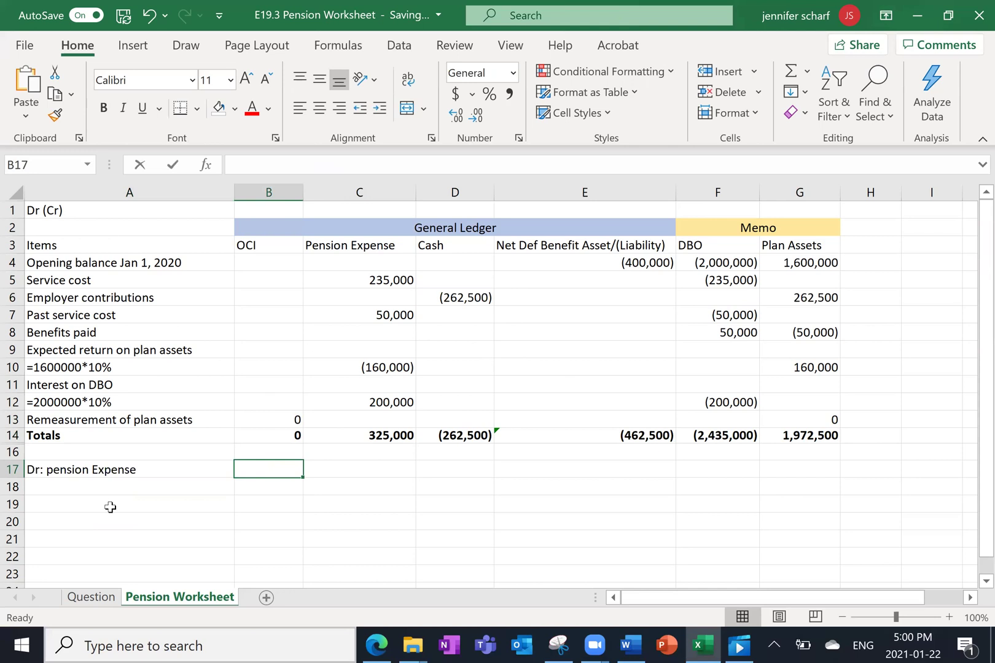
type("252")
key("BackSpace")
key("BackSpace")
type("62500")
key("Return")
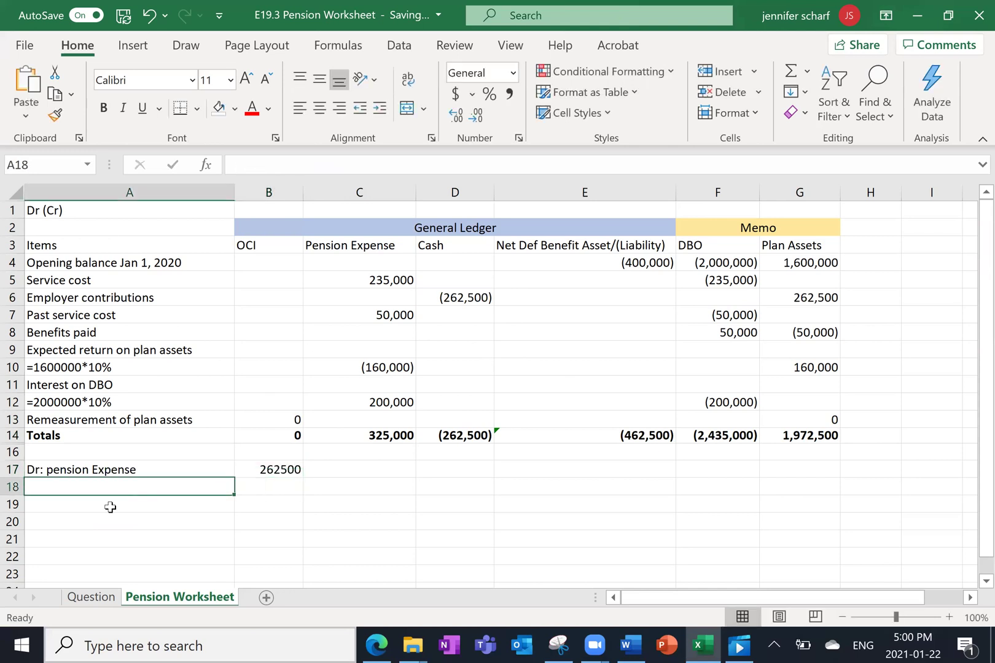
- Add the credit line "Cr: Net DB asset/liability" in A18 with 262500 in C18
type("Cr: Net a")
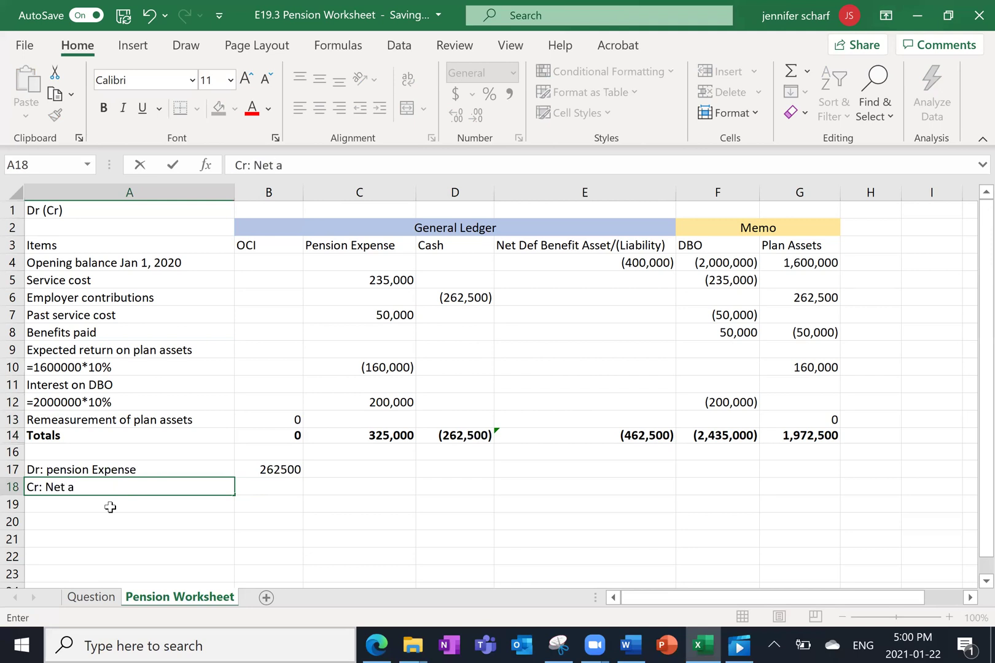
key("BackSpace")
type("DB asset/liability")
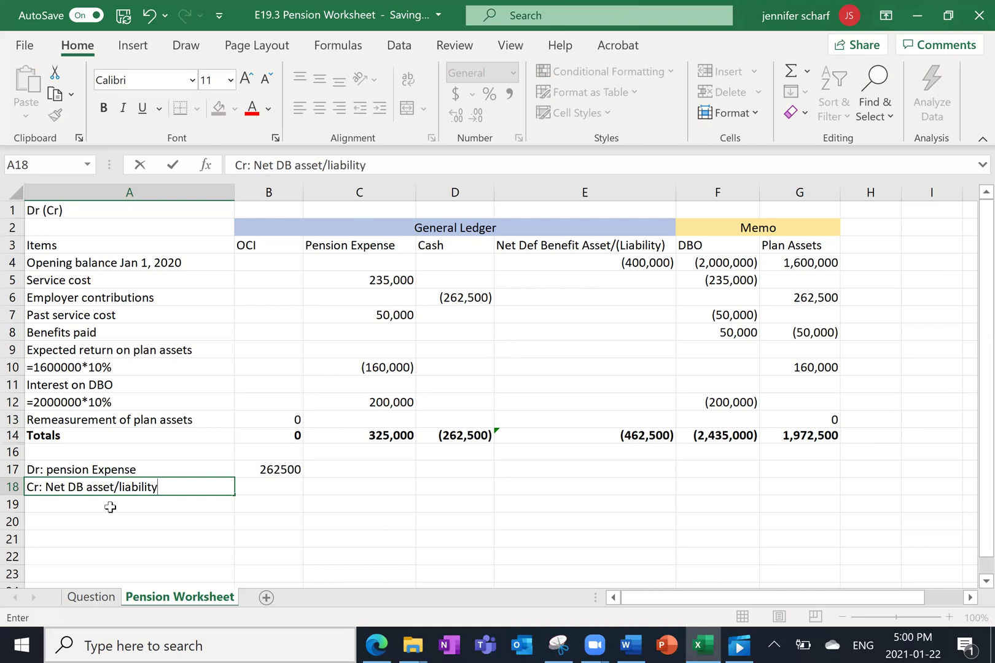
key("Tab")
key("Tab")
type("252")
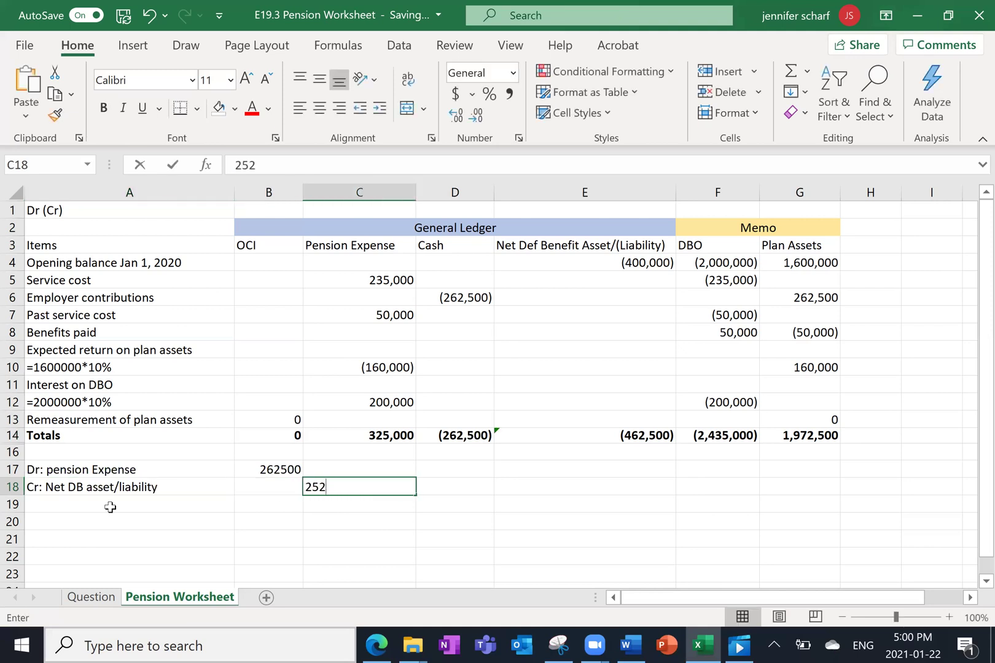
key("BackSpace")
key("BackSpace")
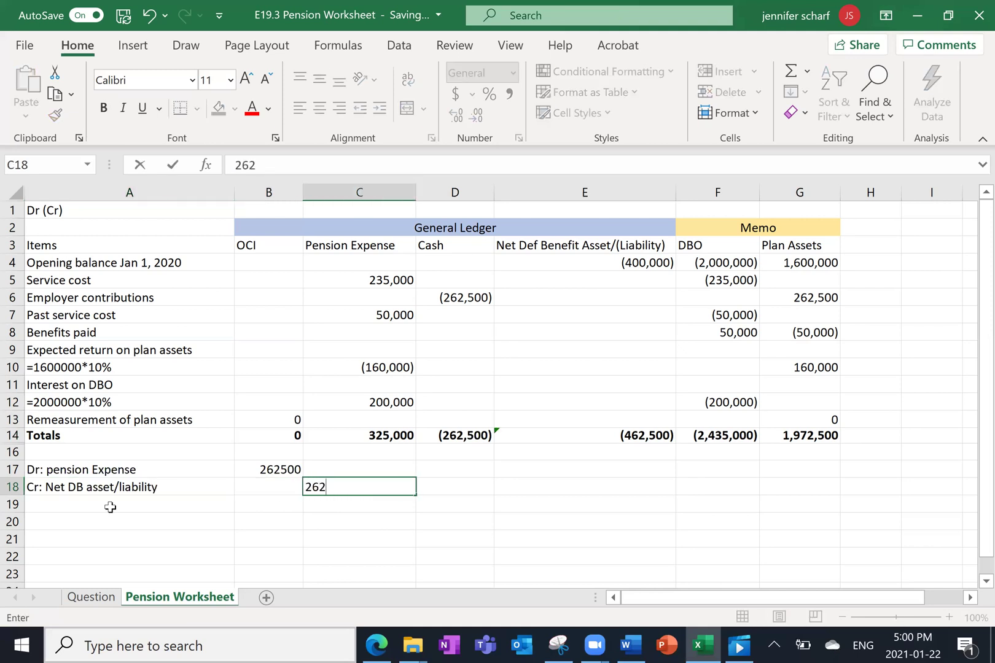
type("62500")
key("Return")
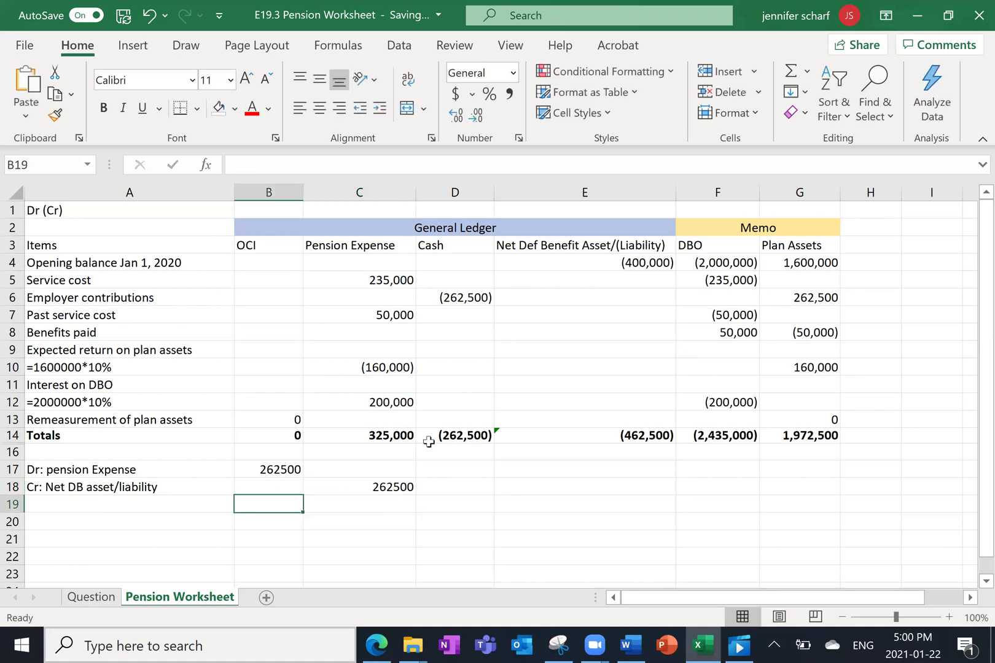
- Correct the first journal entry by setting the debit in B17 and the credit in C18 to 325000
left_click(453, 437)
left_click(285, 472)
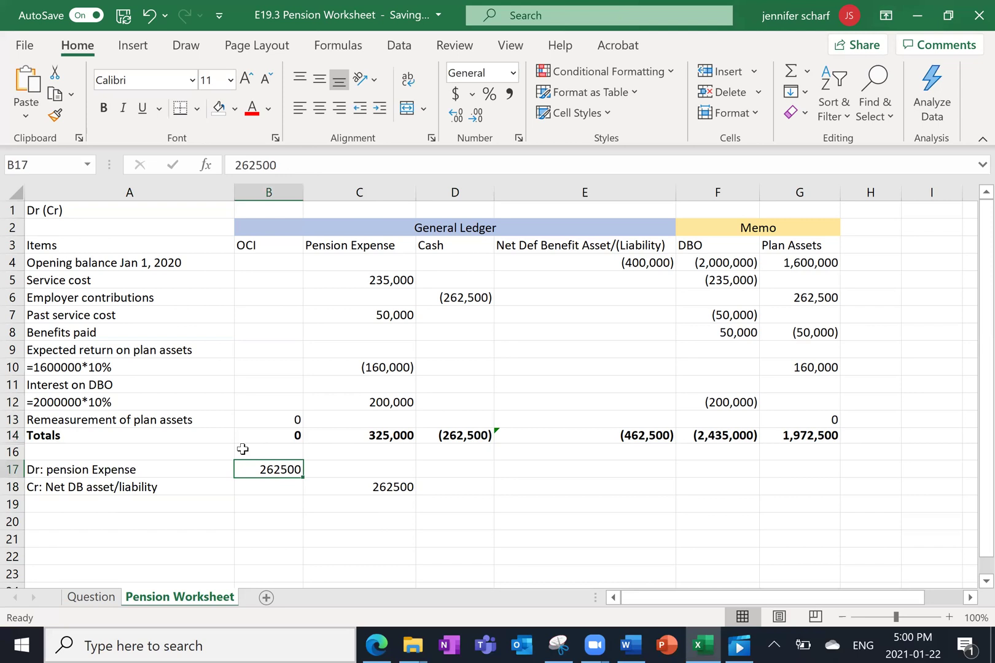
type("325000")
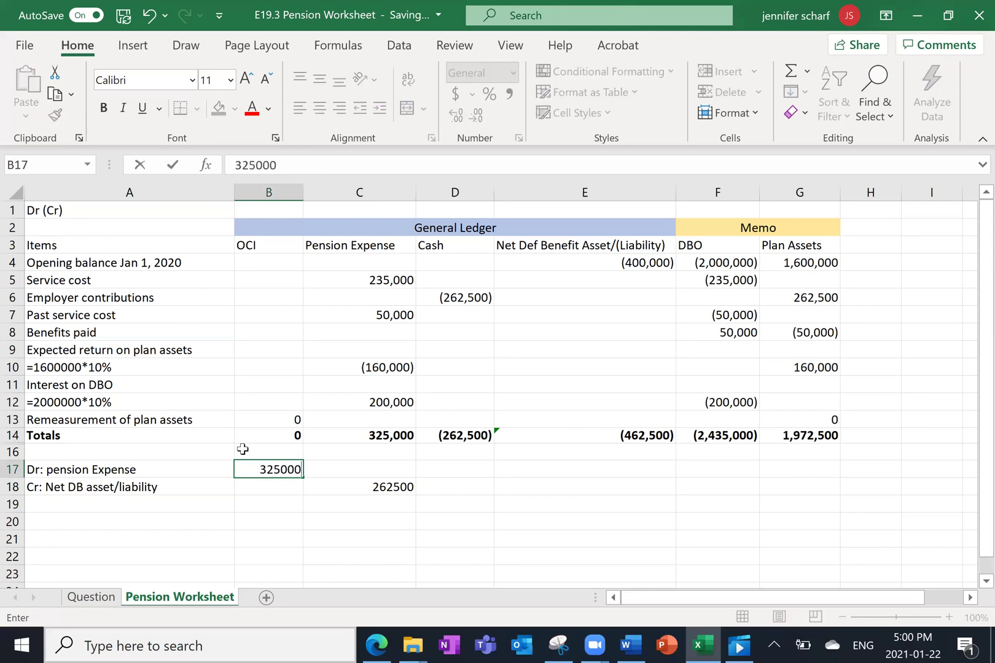
key("Return")
key("Up")
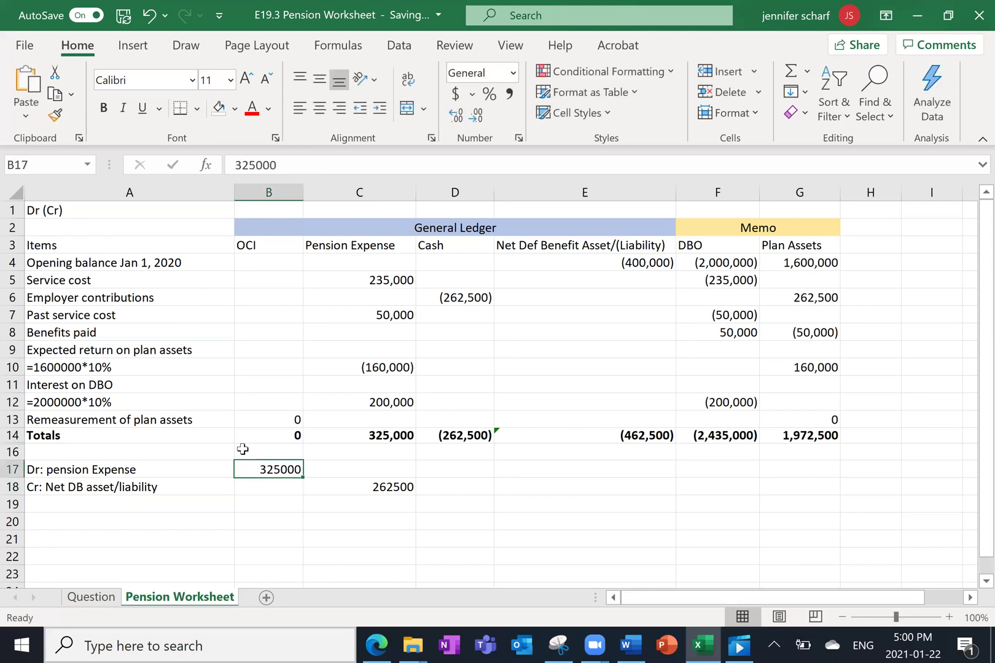
key("ctrl+c")
left_click(399, 489)
key("ctrl+v")
left_click(393, 440)
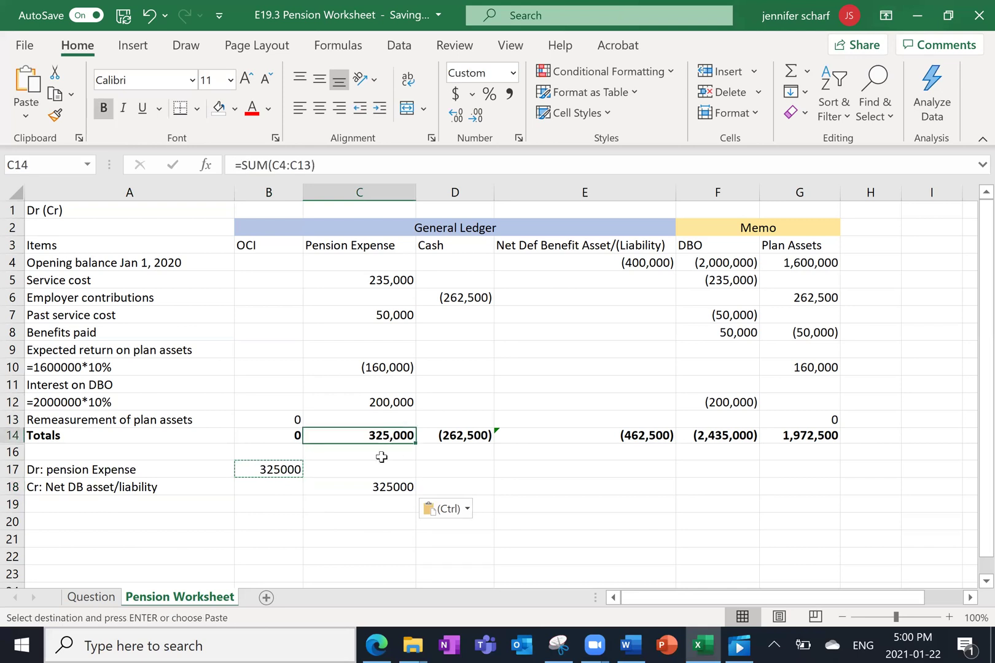
key("Escape")
- Start a second journal entry below the first with "Dr: Net DB asset/liability" in A20
left_click(164, 505)
key("Down")
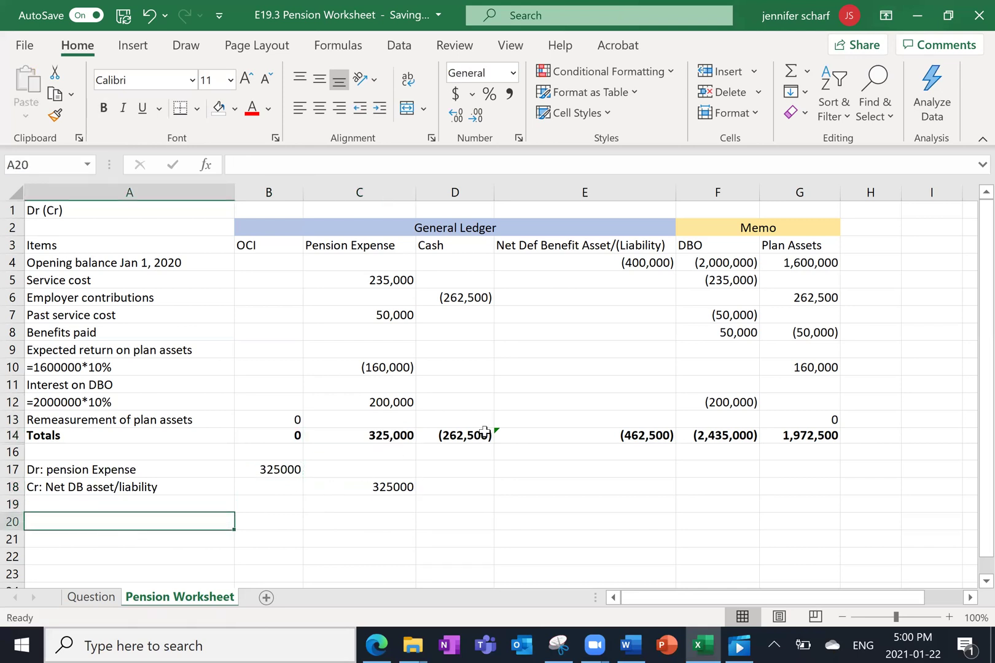
left_click(412, 501)
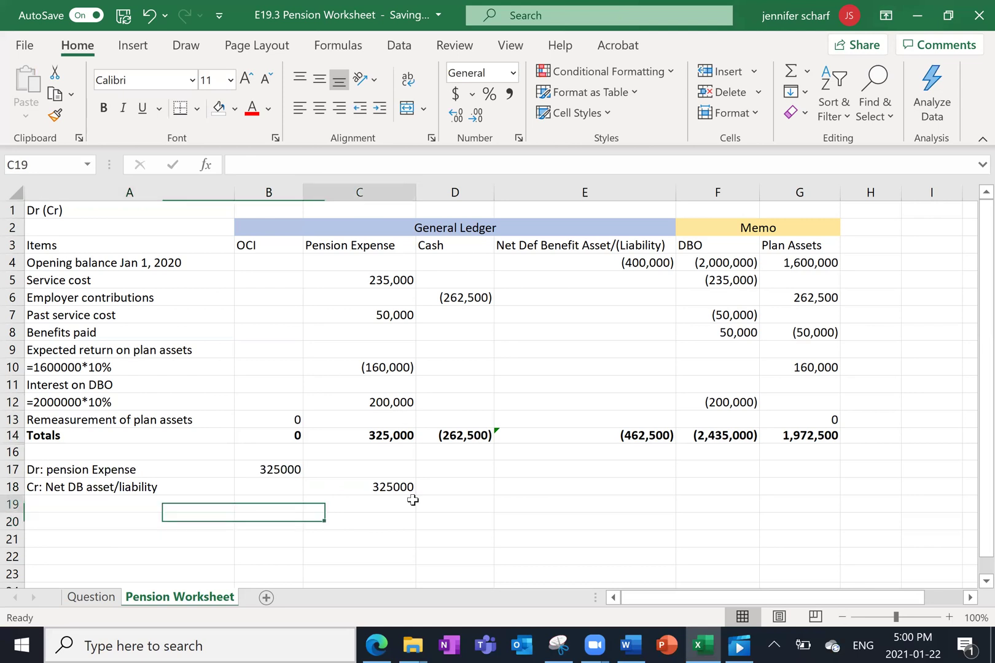
key("Down")
key("Left")
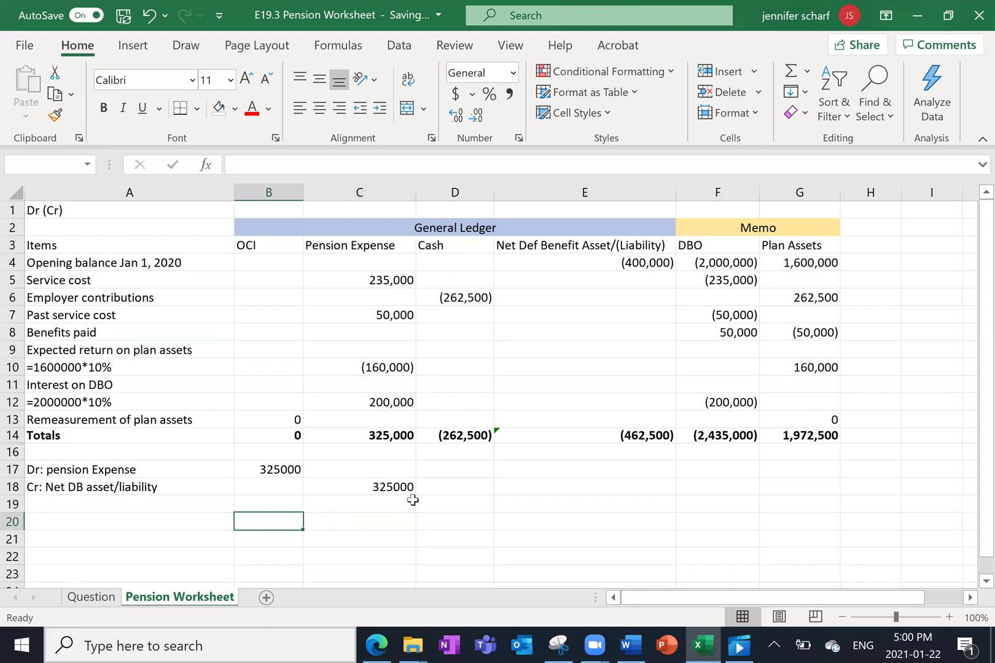
key("Left")
type("Dr: ")
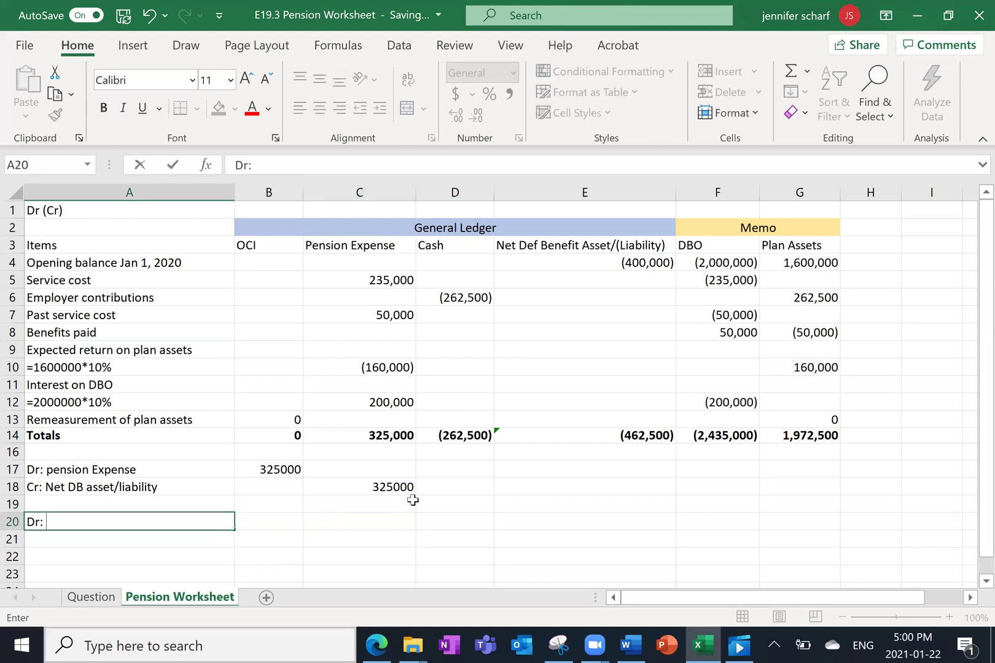
type("Net B")
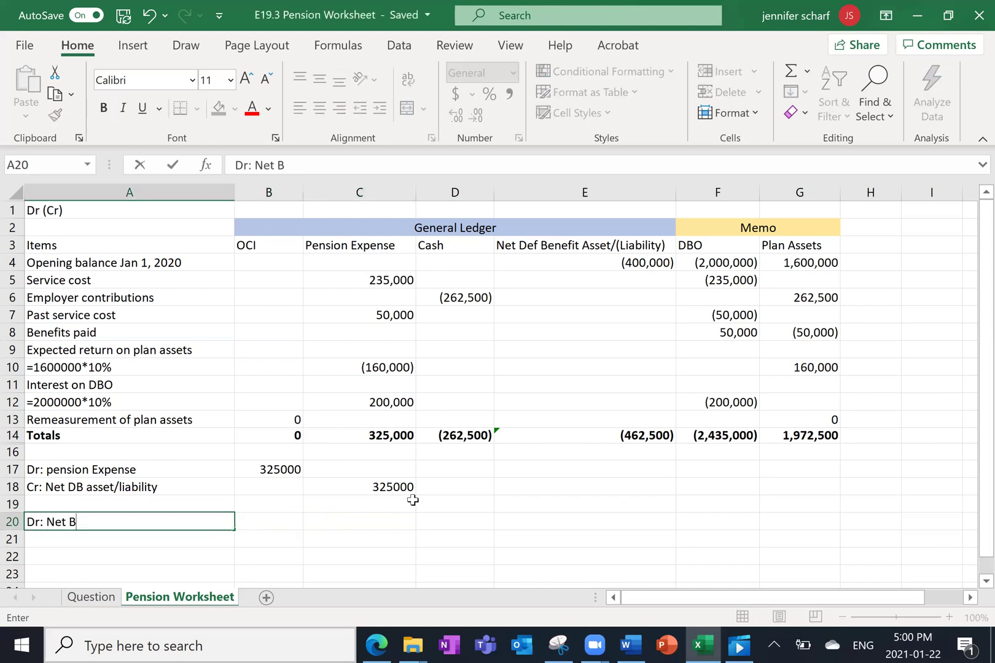
key("BackSpace")
type("DB asset/liability")
key("Return")
- Add the credit label "Cr: cash" in A21 under the second entry's debit line
type("C")
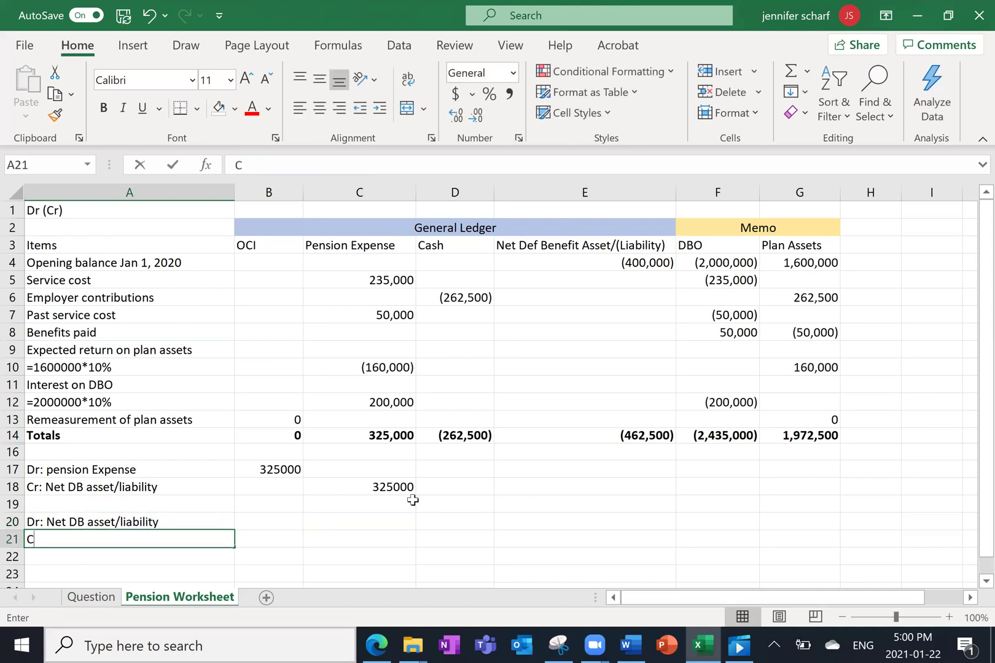
type("r: cash")
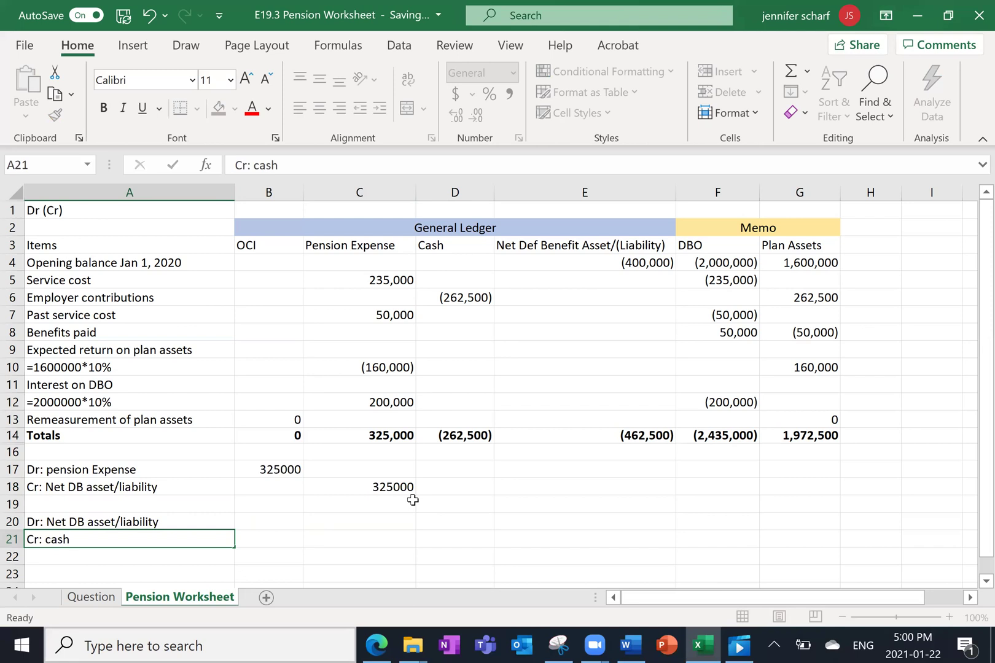
key("Return")
key("Return")
key("Return")
key("Up")
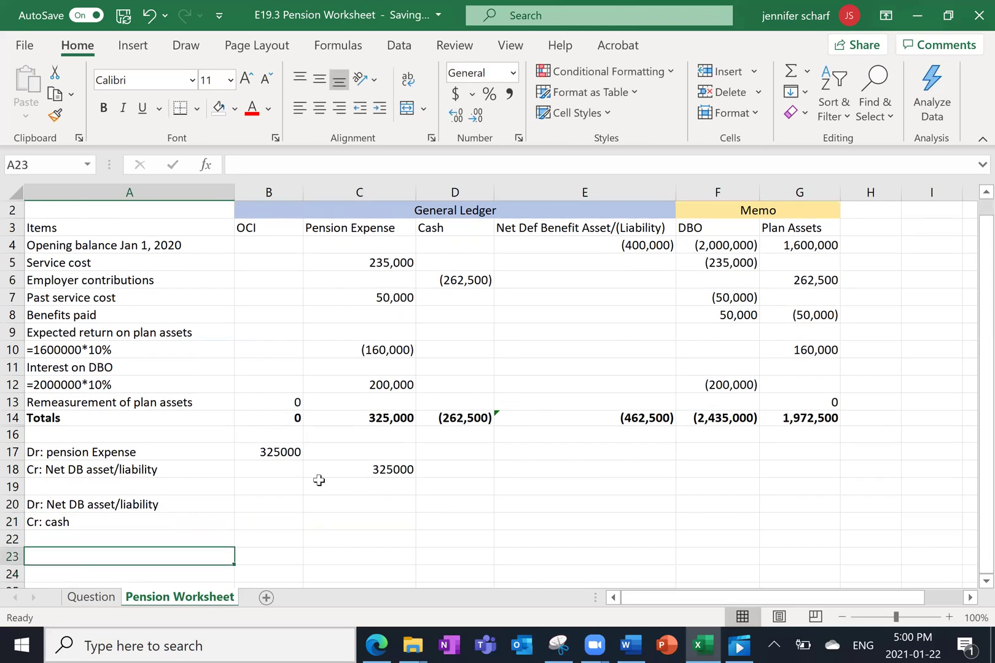
- Enter 262500 as the second entry's debit in B20 and as its credit in C21
left_click(277, 490)
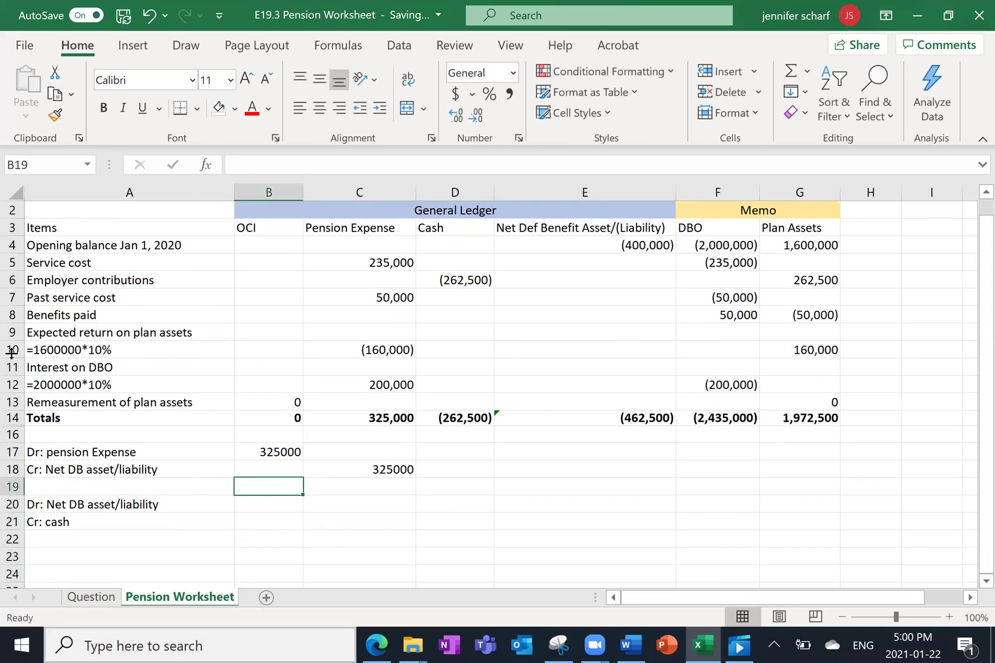
key("Down")
type("262500")
key("Return")
key("Right")
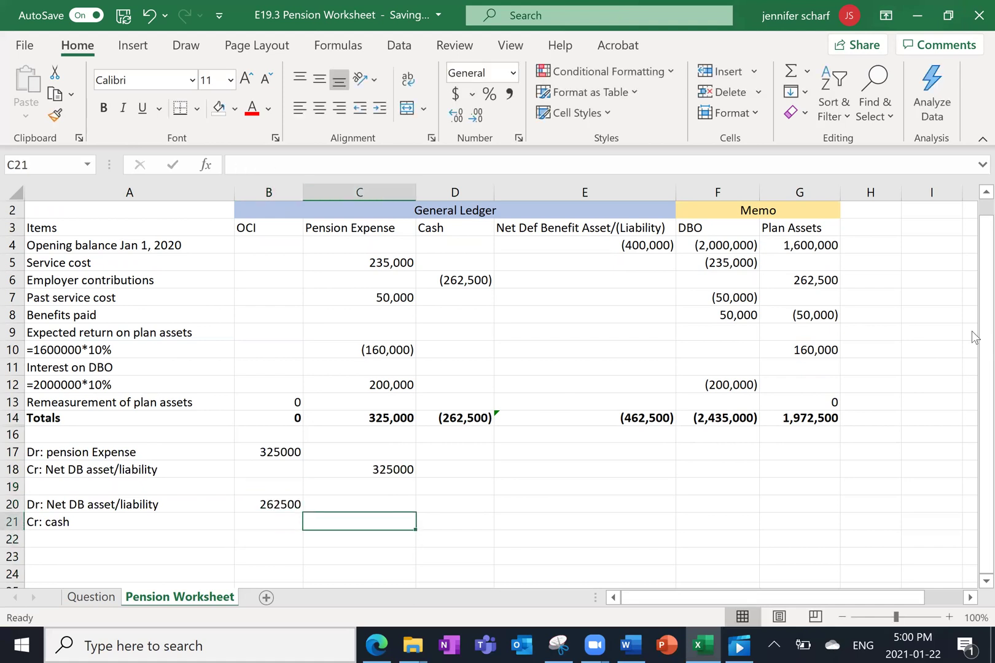
type("262500")
key("Return")
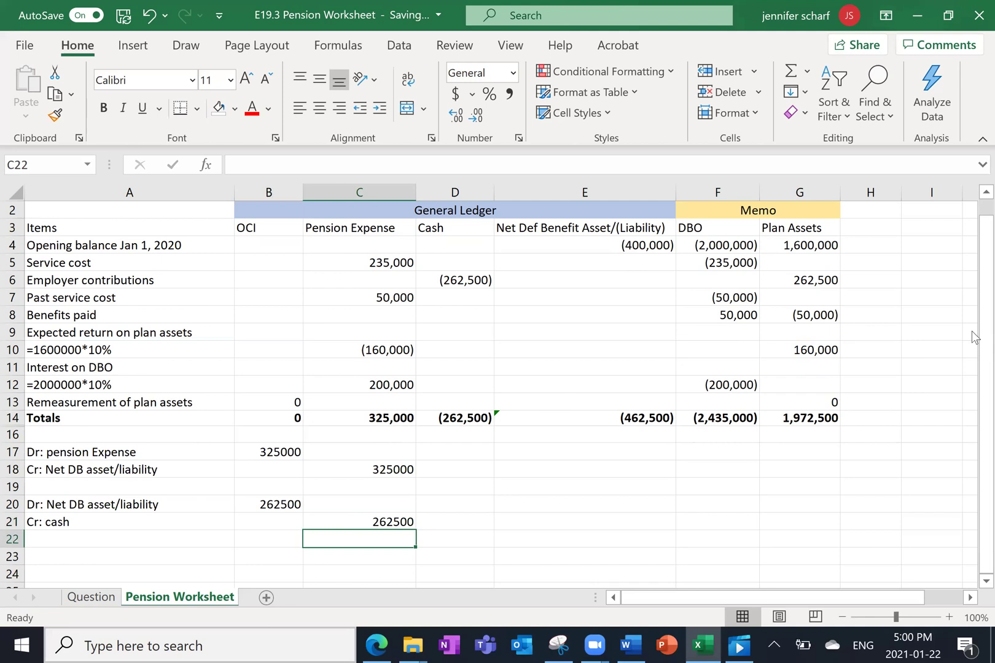
- Add the heading "Net DB asset/liability" in A23 for a balance reconciliation below the journal entries
key("Down")
key("Home")
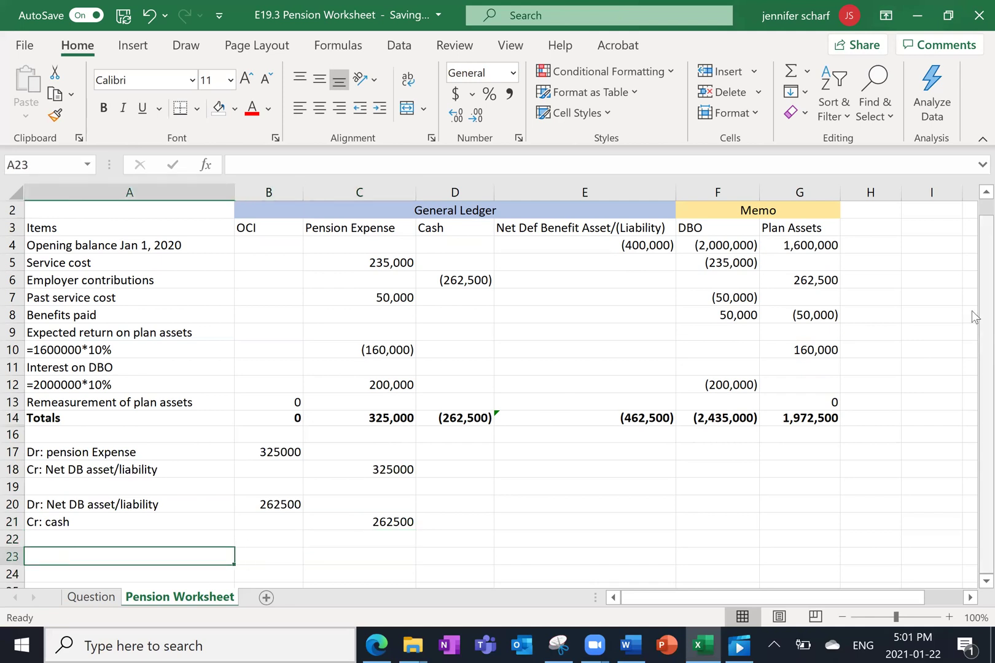
type("Net DB benfit")
key("BackSpace")
key("BackSpace")
key("BackSpace")
key("BackSpace")
key("BackSpace")
key("BackSpace")
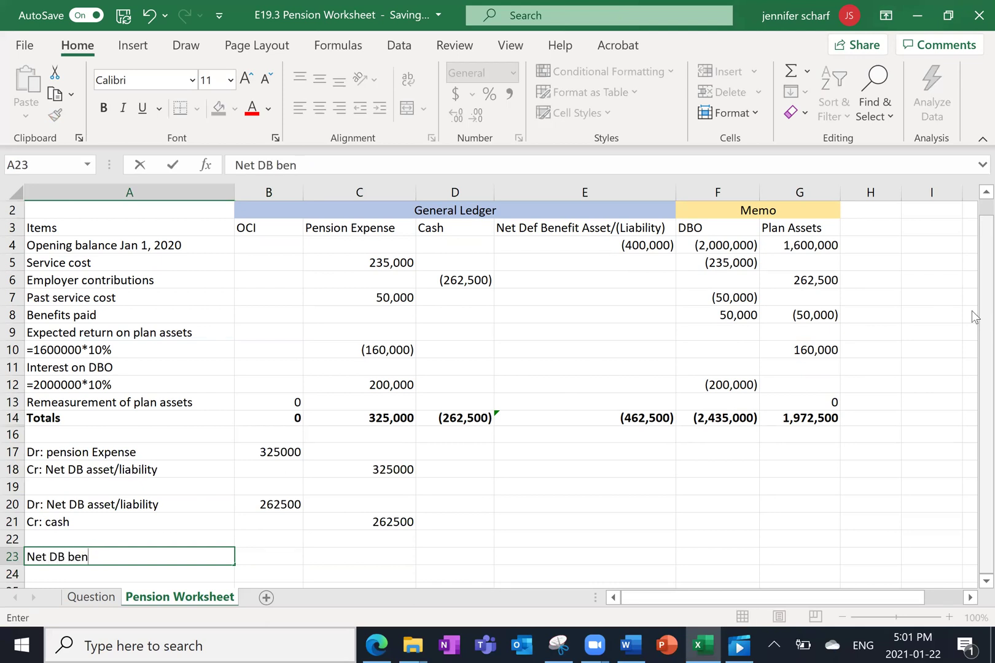
type("aa")
type("sset/l")
type("iability")
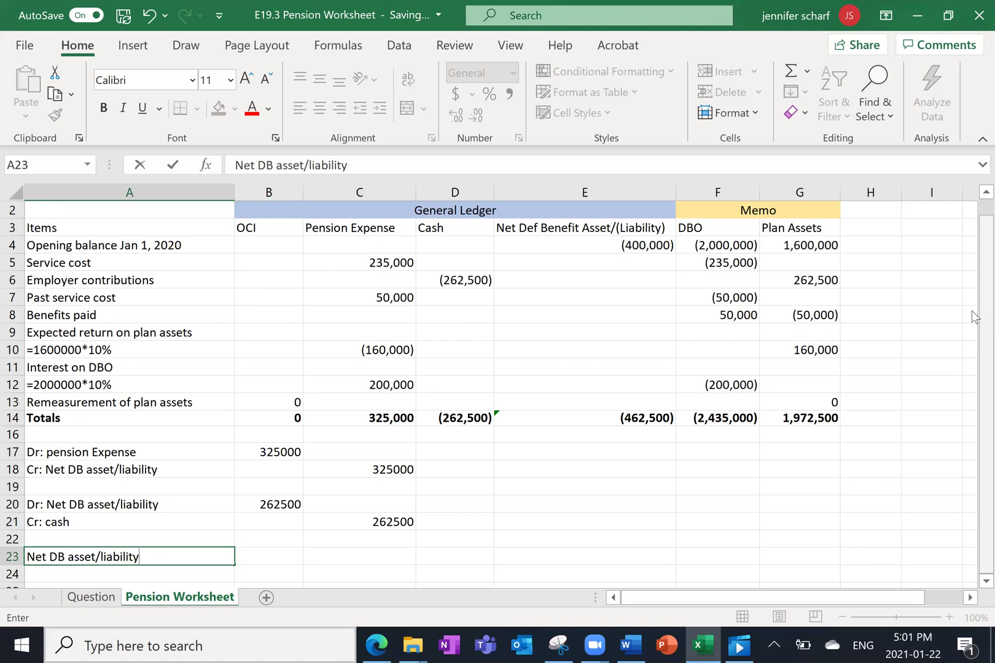
key("Return")
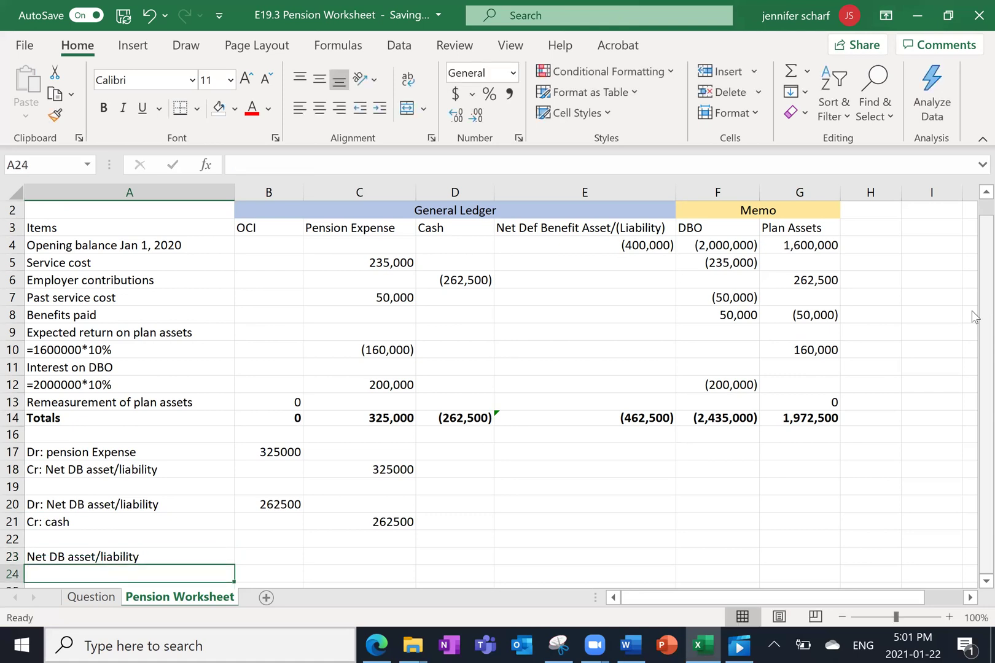
- Add an "Opening balance" line in A24, with B24 linked to the opening Net Def Benefit balance in E4
type("Opening balance")
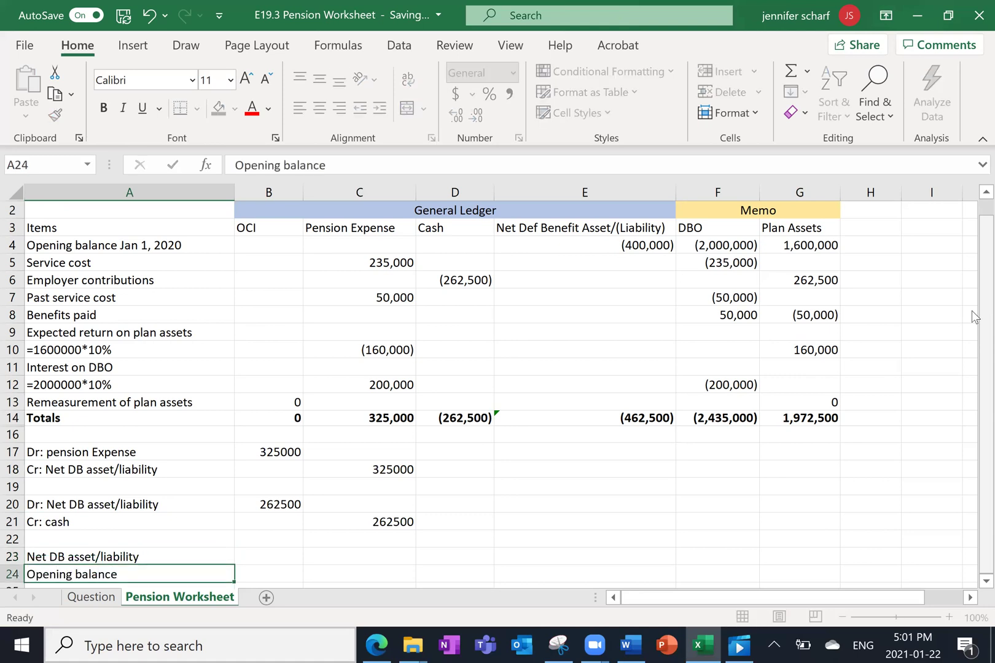
key("Tab")
type("-450000")
key("BackSpace")
key("BackSpace")
key("BackSpace")
key("BackSpace")
key("BackSpace")
type("=")
left_click(652, 252)
key("Return")
- Add a "Contributions" line in A25 with 262500 in B25, and the label "Pension expense" in A26
key("Down")
key("Down")
key("Up")
key("Up")
key("Left")
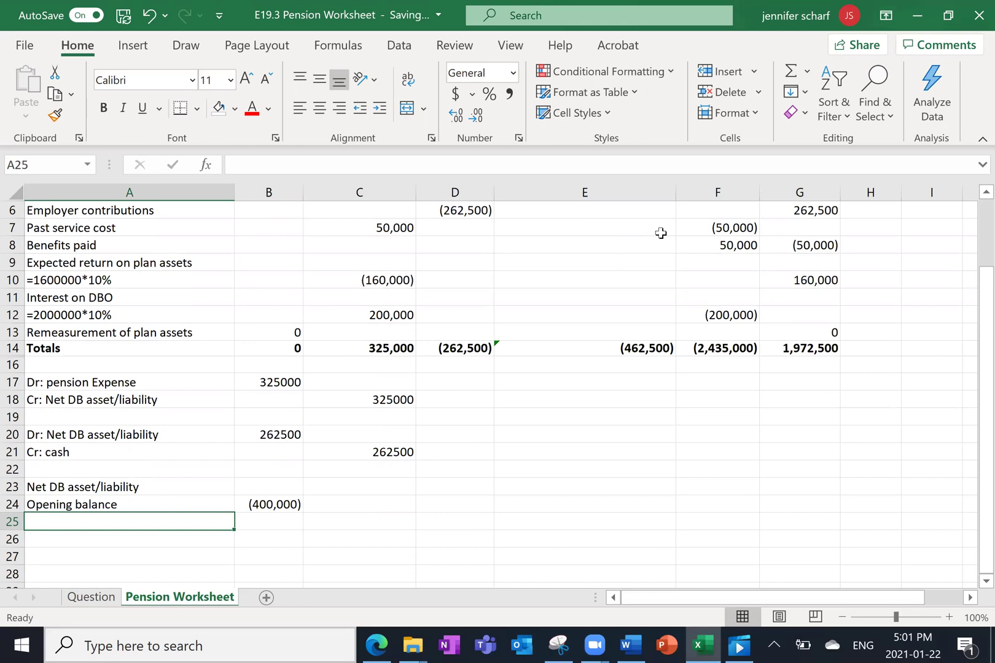
type("Contributions")
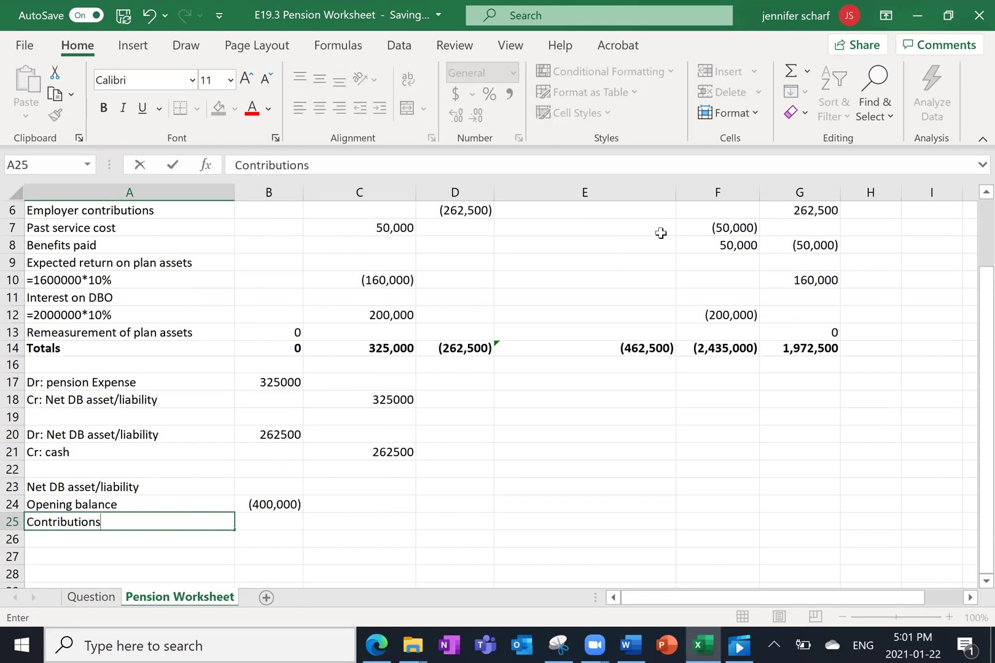
key("Tab")
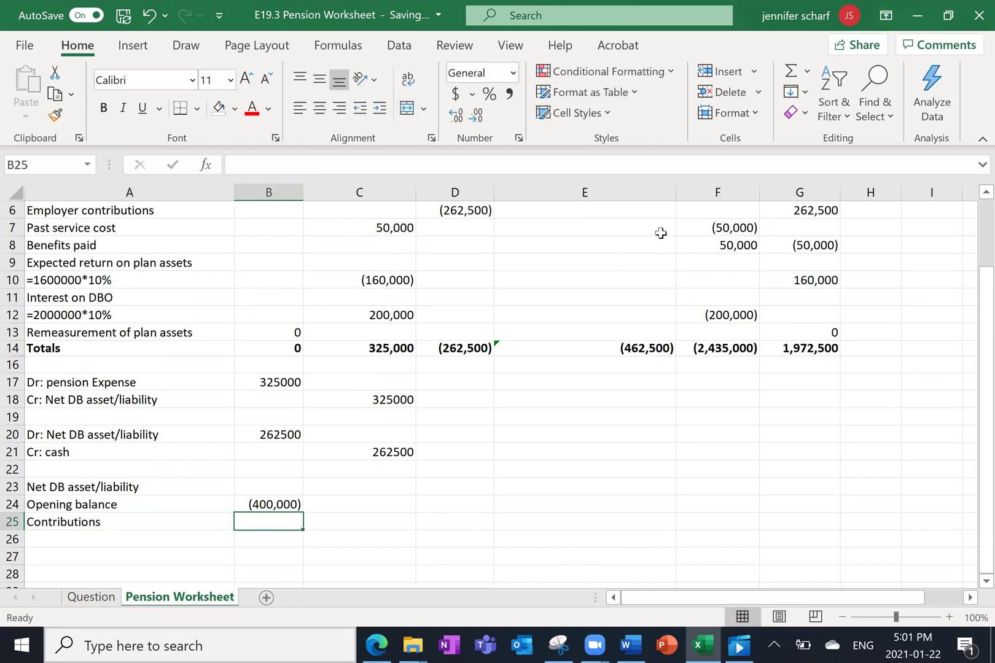
type("262500")
key("Return")
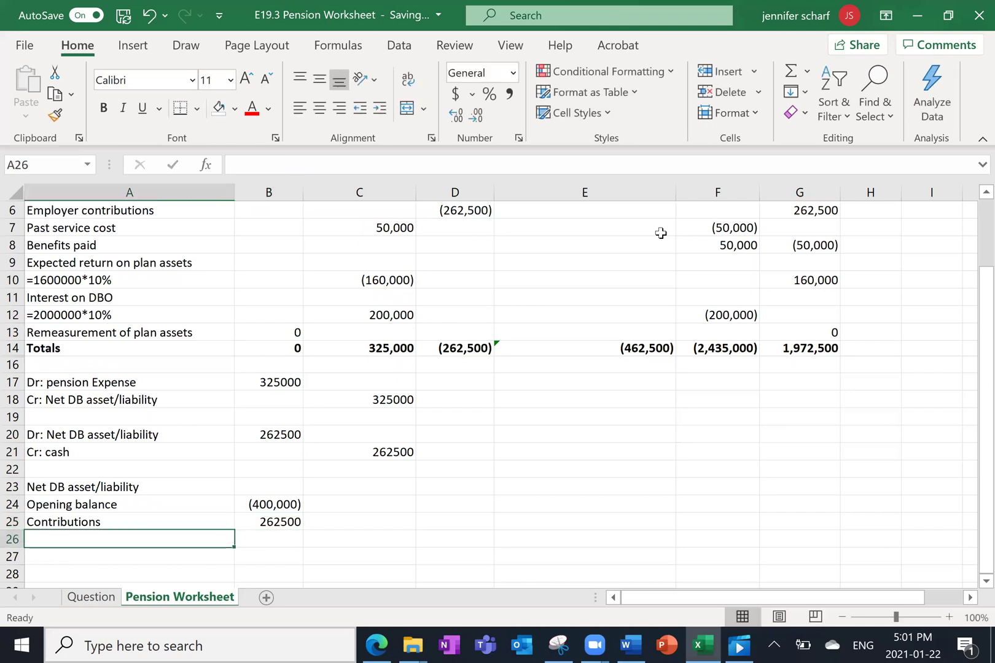
type("Pension expense")
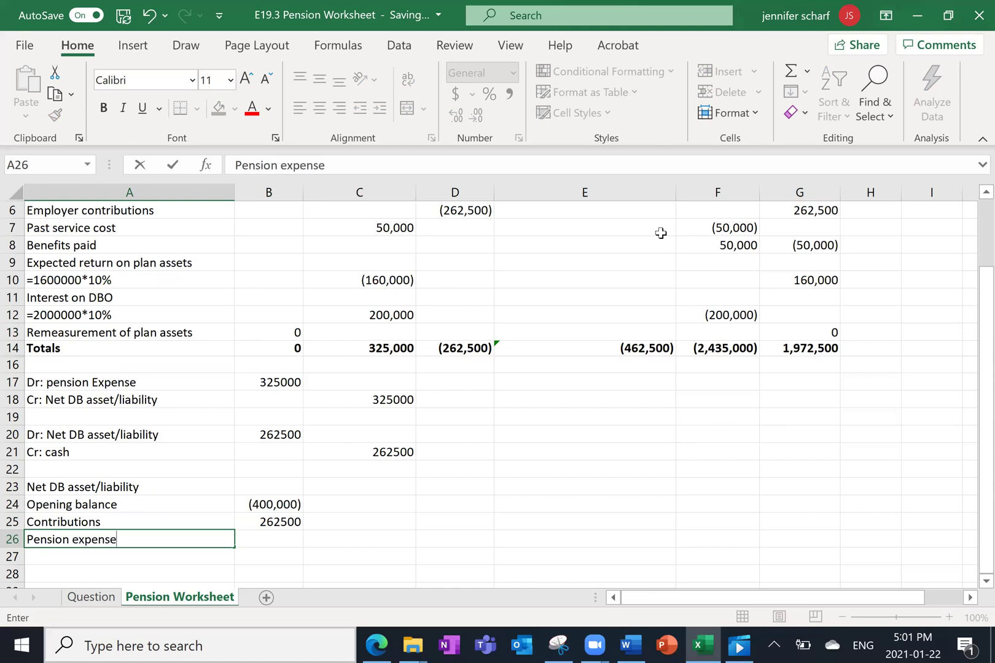
key("Tab")
- Link the pension expense amount in B26 to the journal entry's debit, =B17
type("==")
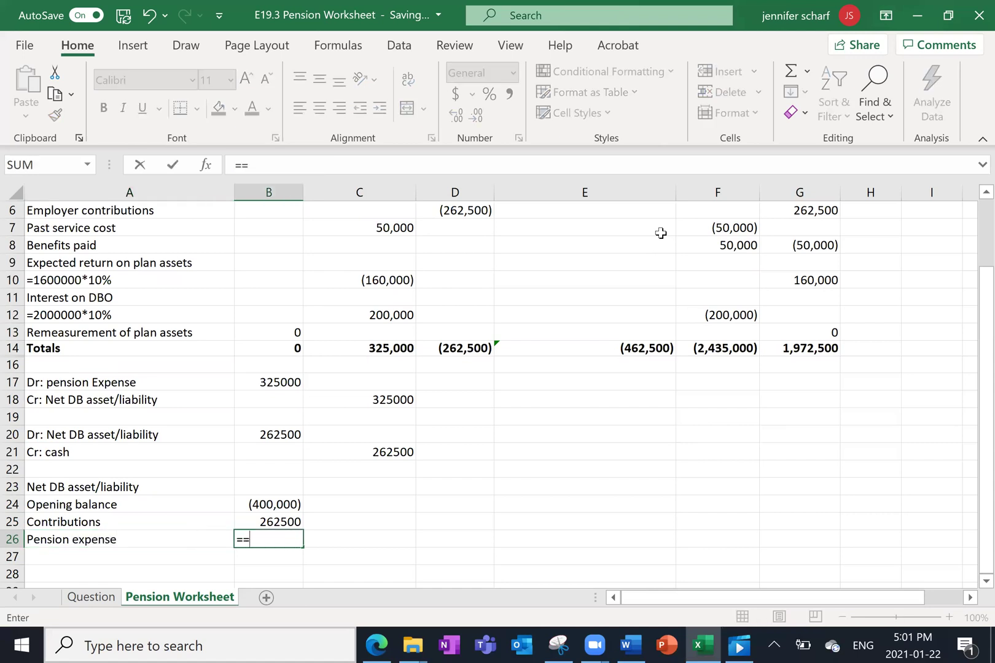
left_click(288, 381)
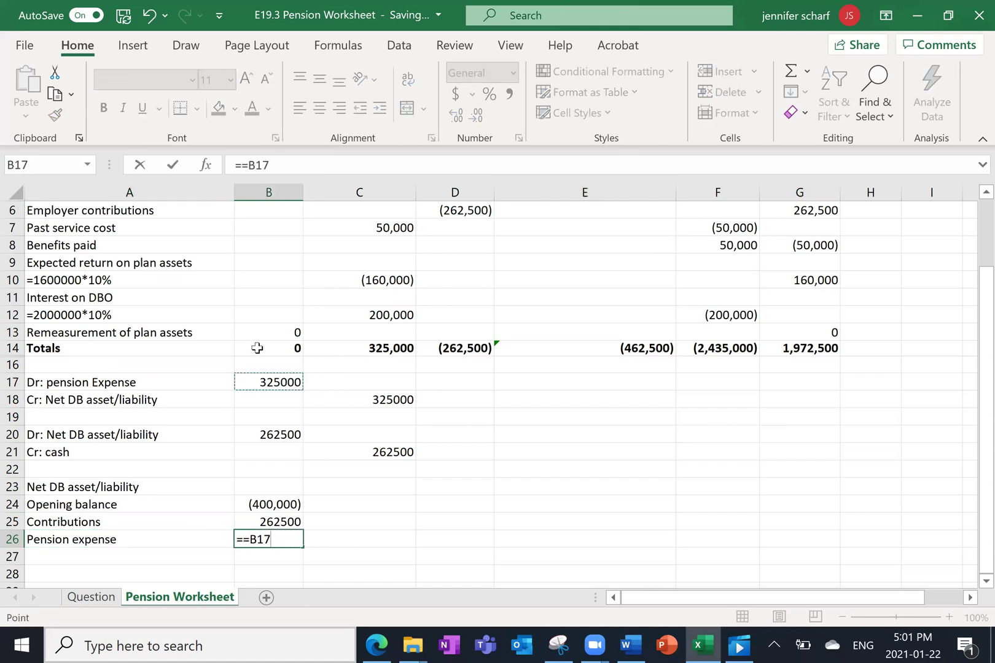
key("Return")
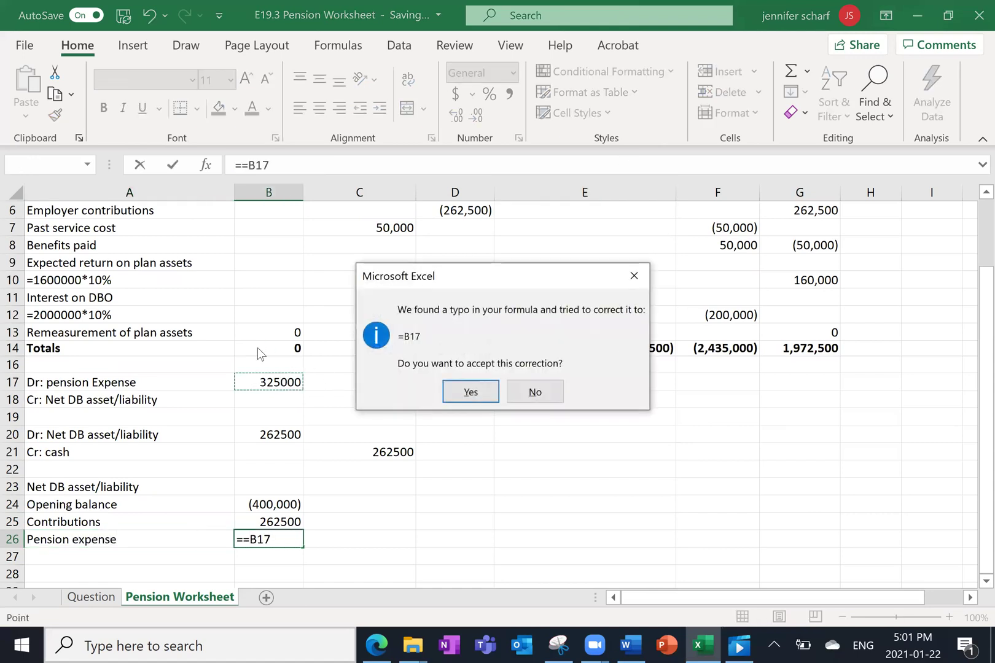
left_click(480, 393)
- Enter -325000 as the reconciliation's pension expense amount in B26
type("-")
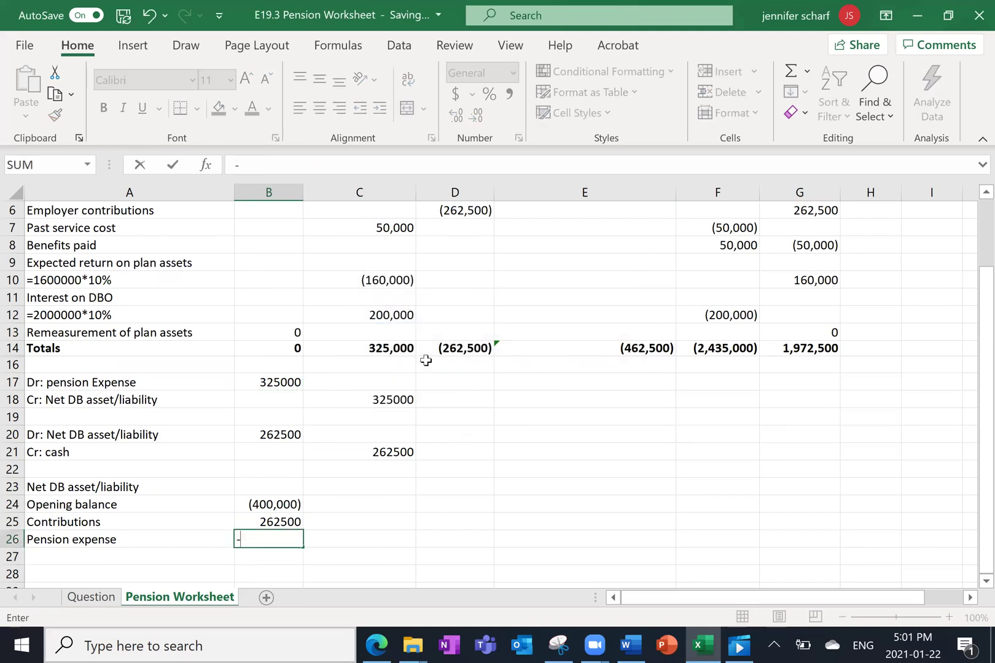
type("325000")
key("Return")
key("Up")
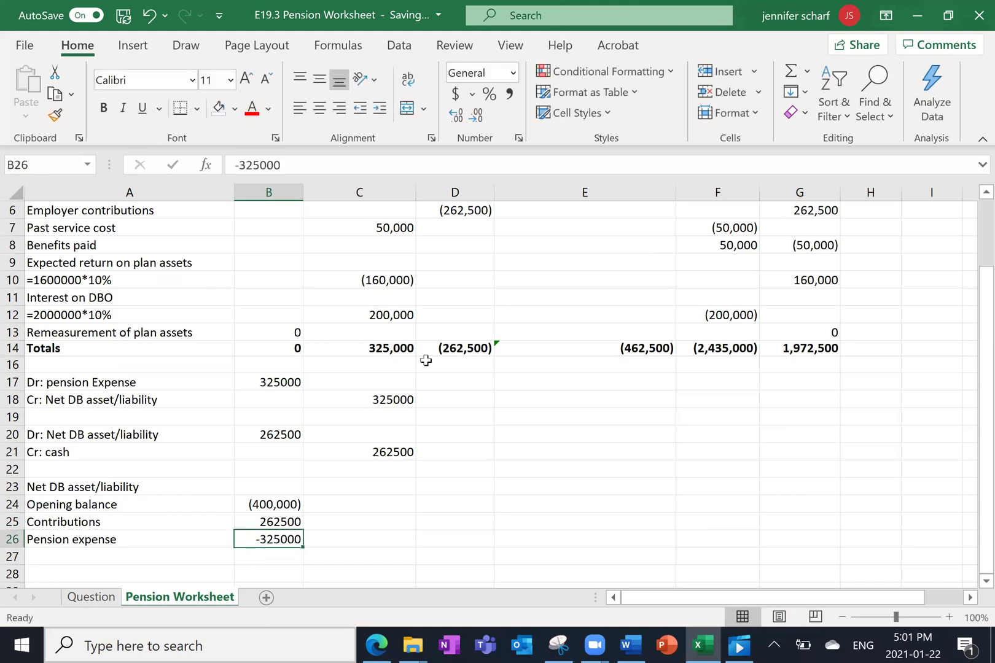
- Label the reconciliation's closing line "Ending balance Dec 31, 2020" in A27
left_click(105, 553)
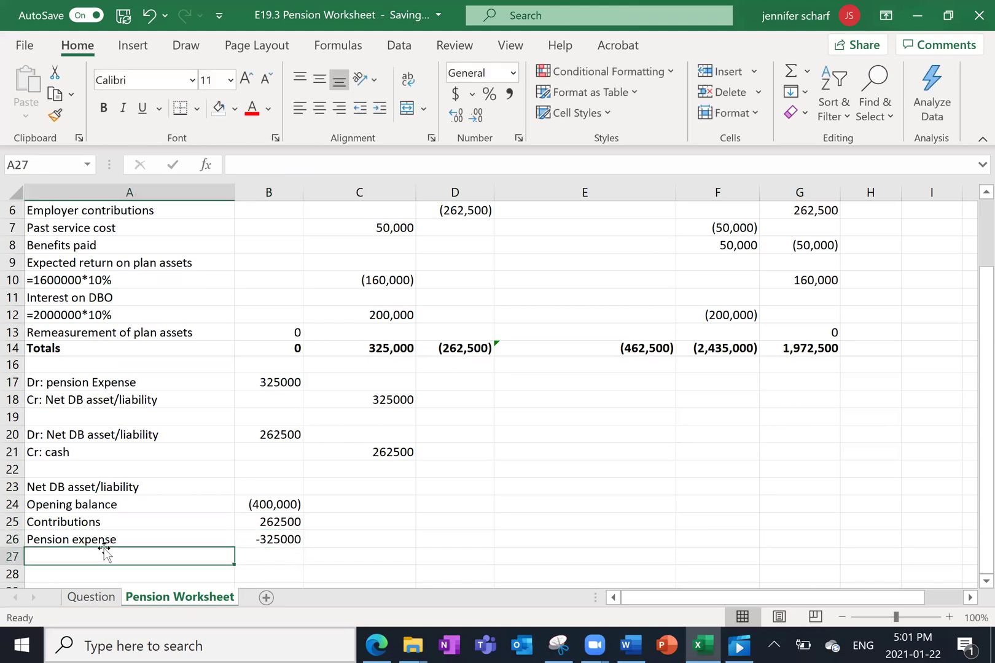
type("Ebd")
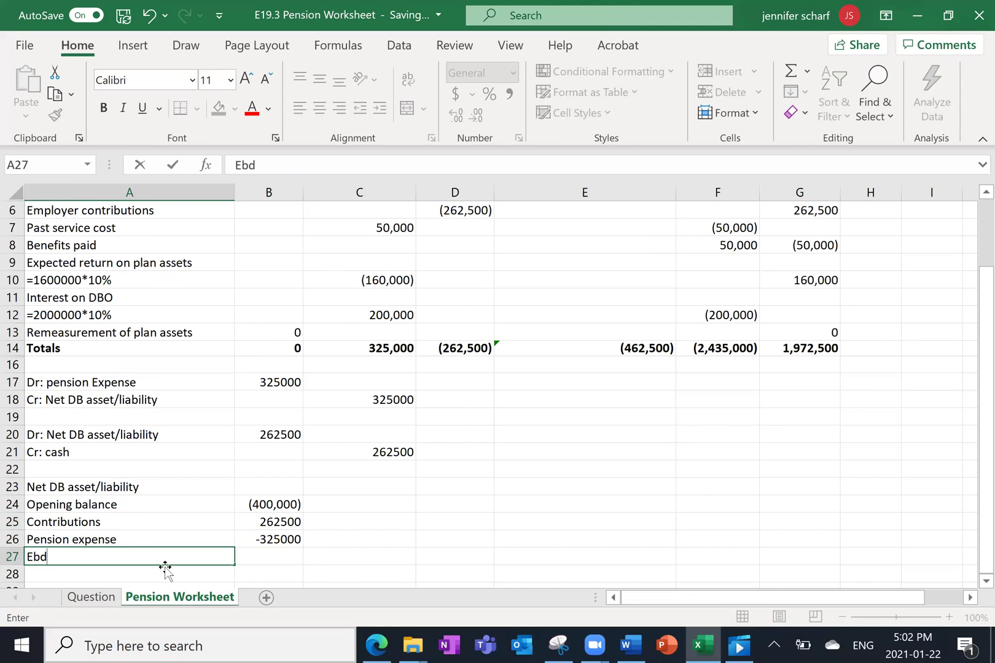
key("BackSpace")
key("BackSpace")
key("BackSpace")
type("nding balance Dec 31, 2020")
key("Return")
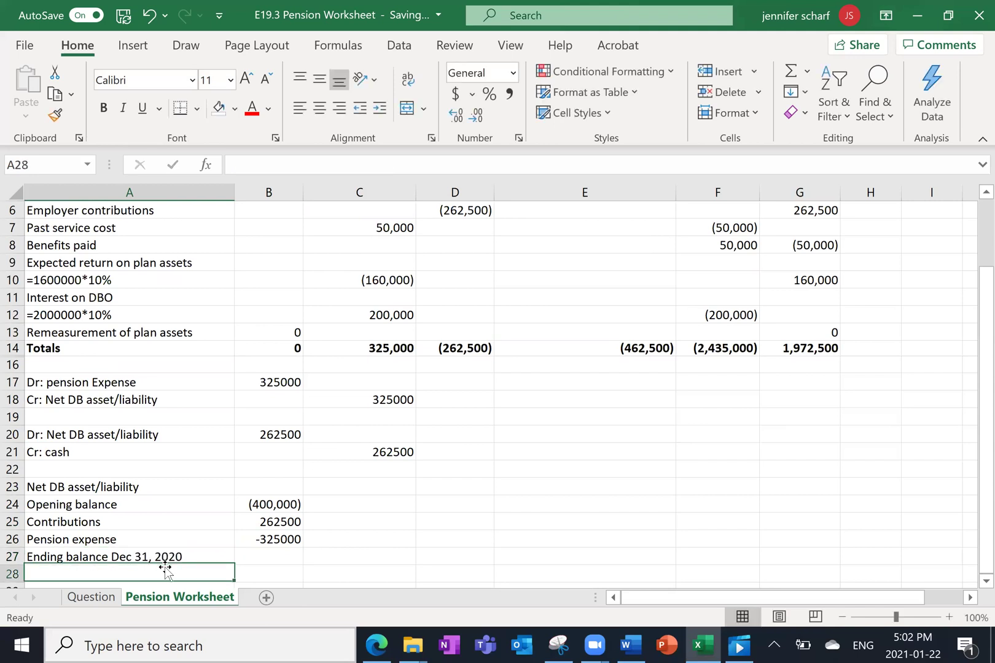
- Calculate the ending balance in B27 as the sum of the lines above it, =SUM(B24:B26)
key("Up")
key("Right")
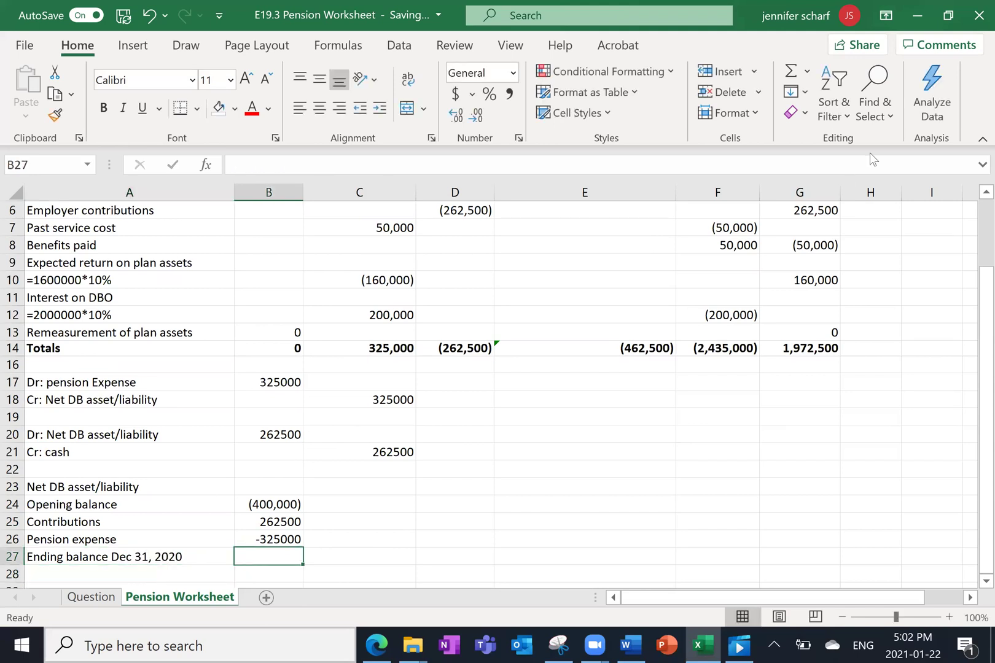
left_click(787, 73)
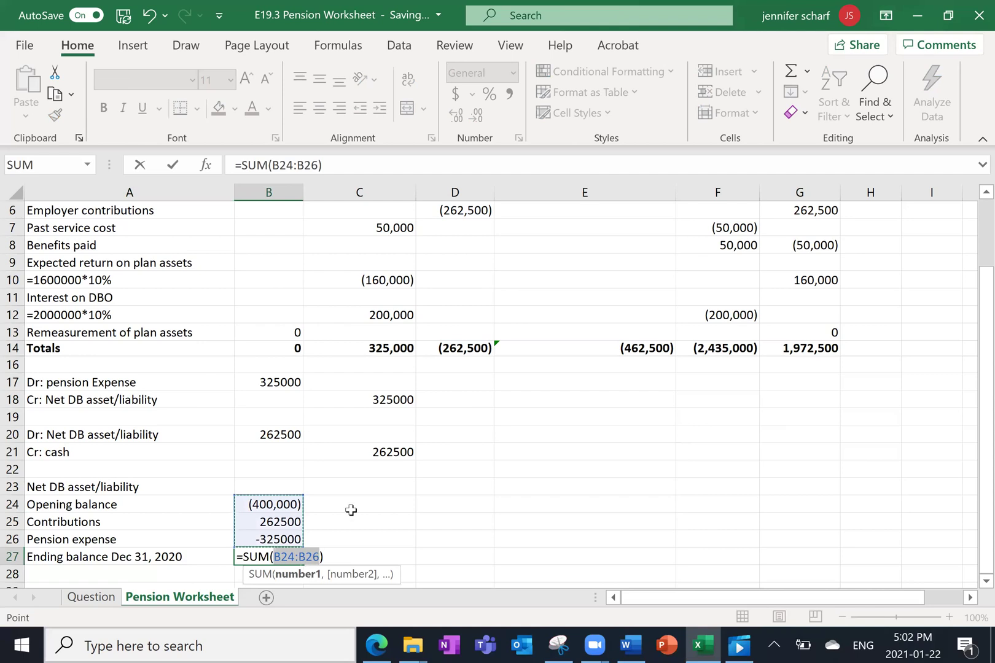
key("Return")
key("Up")
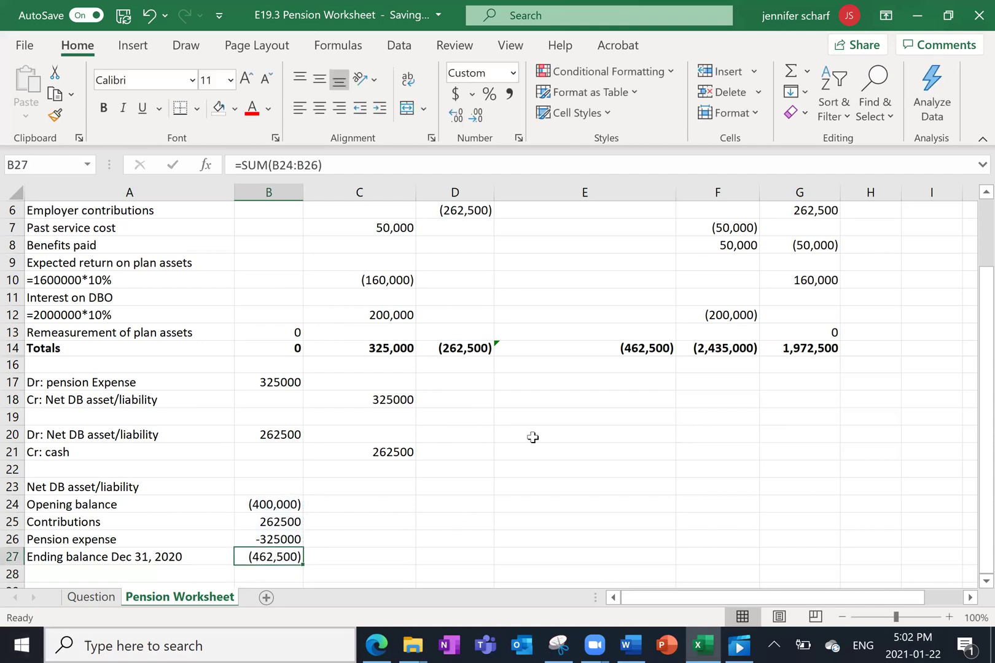
- Compare the reconciliation's ending balance with the worksheet's Net Def Benefit Asset/(Liability) total in E14
scroll(583, 344, "up", 2)
left_click(643, 434)
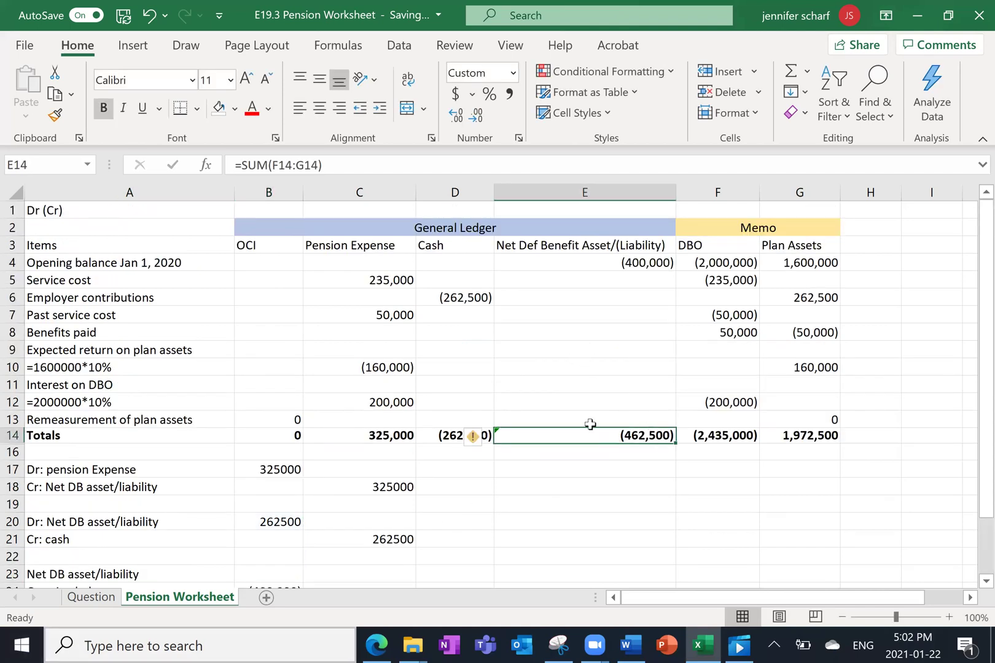
mouse_move(576, 646)
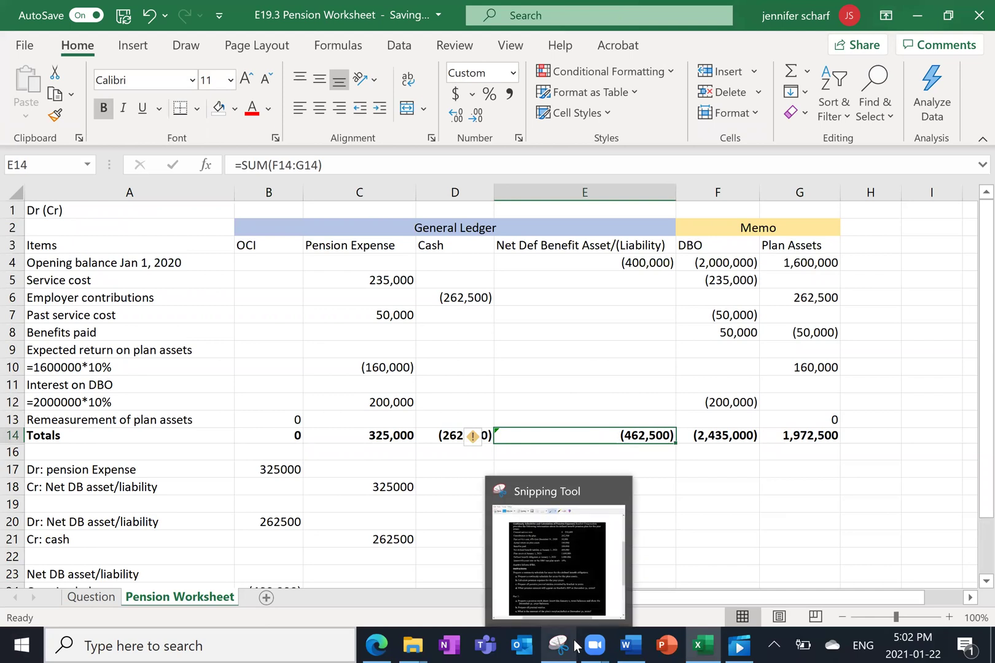
left_click(799, 471)
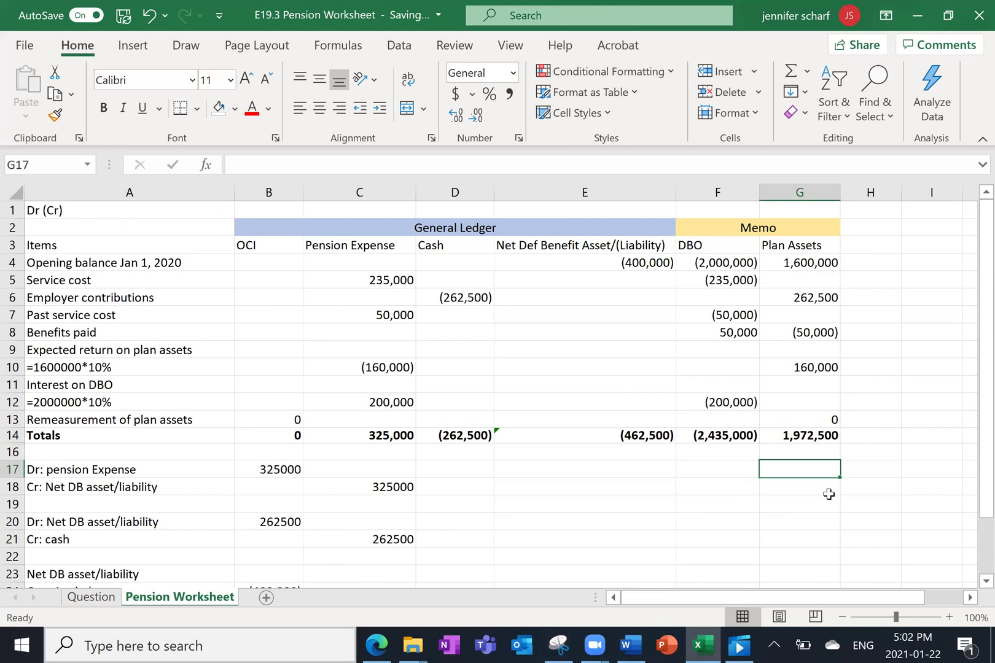